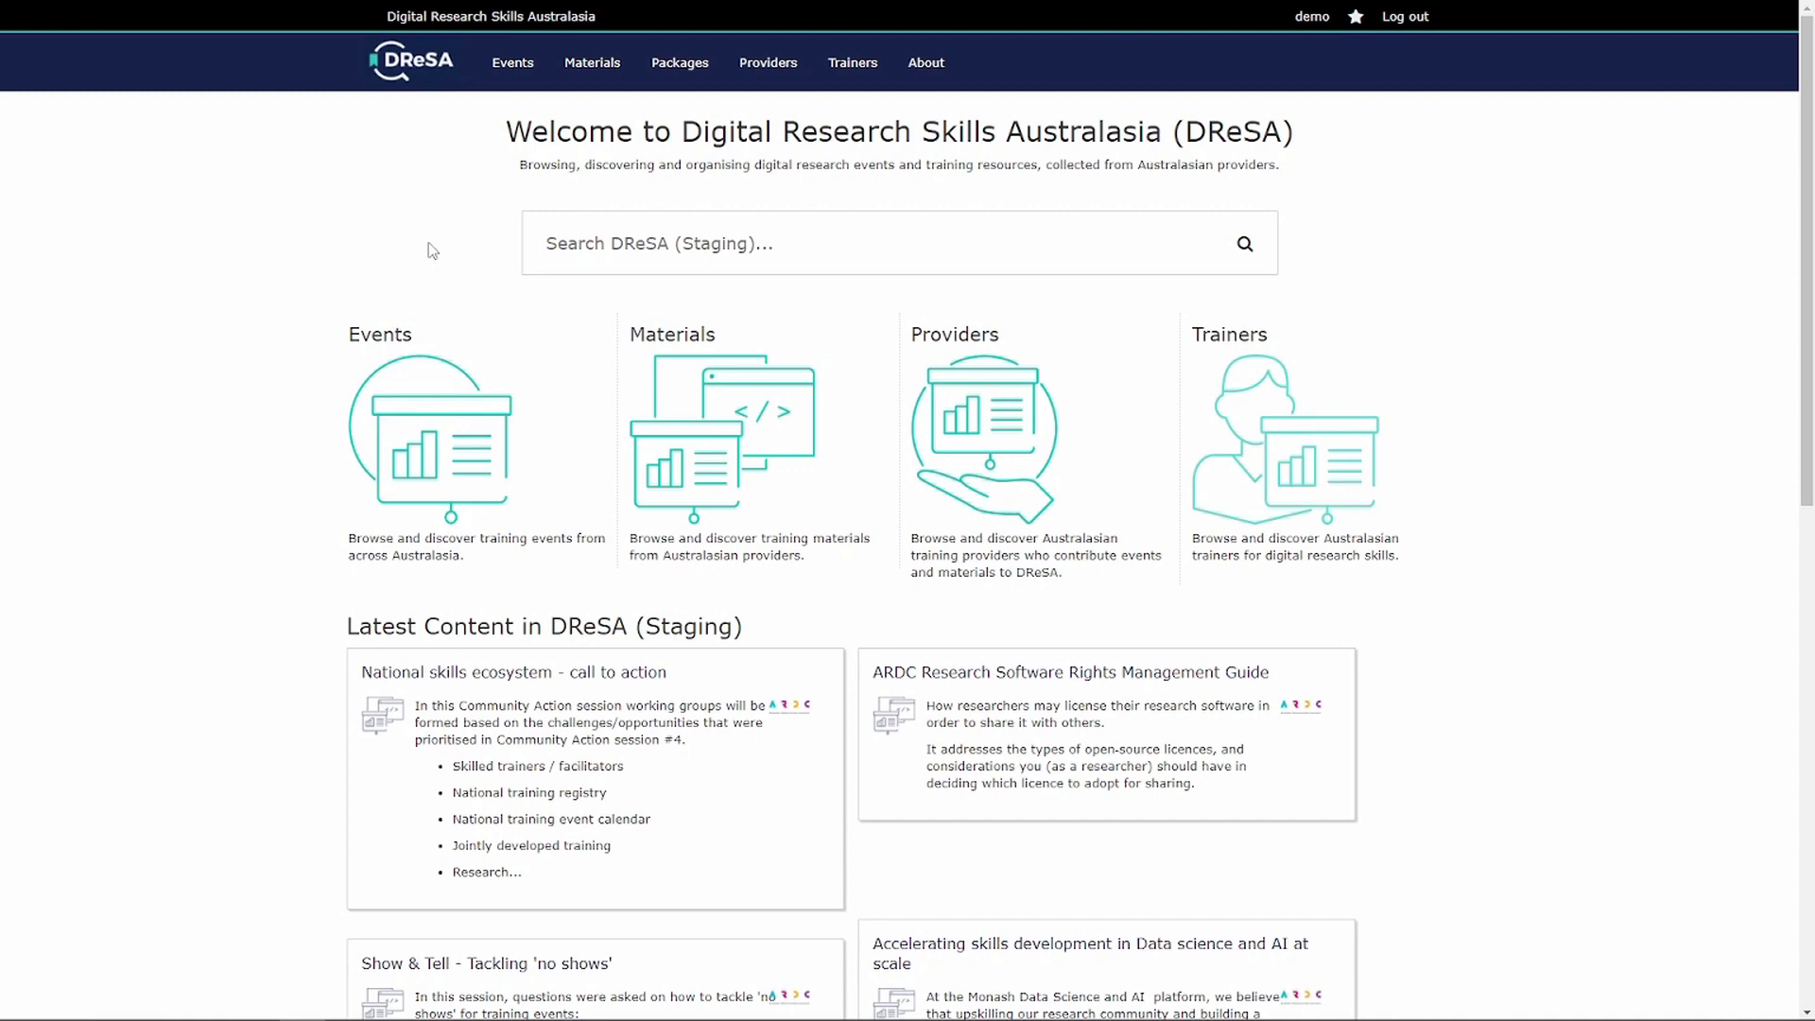
- Start registering a new content provider titled 'Demo Provider'
{"action": "left_click", "coordinate": [774, 66]}
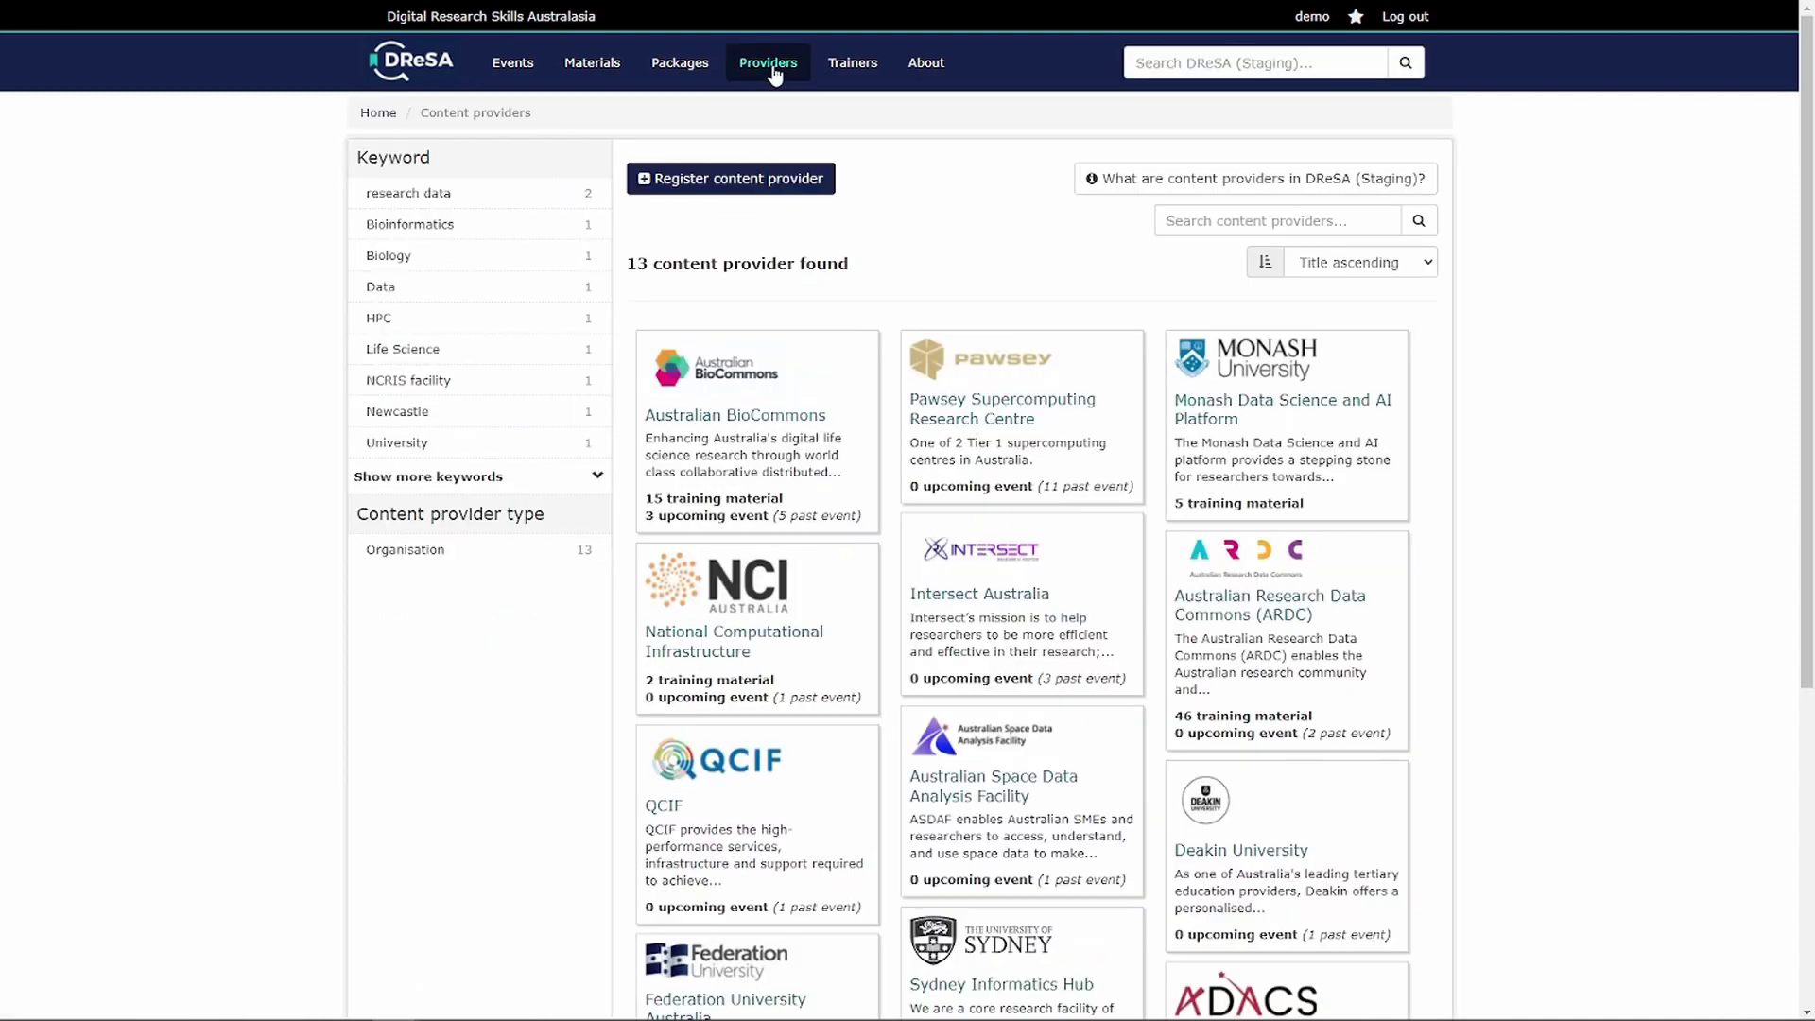
{"action": "left_click", "coordinate": [732, 180]}
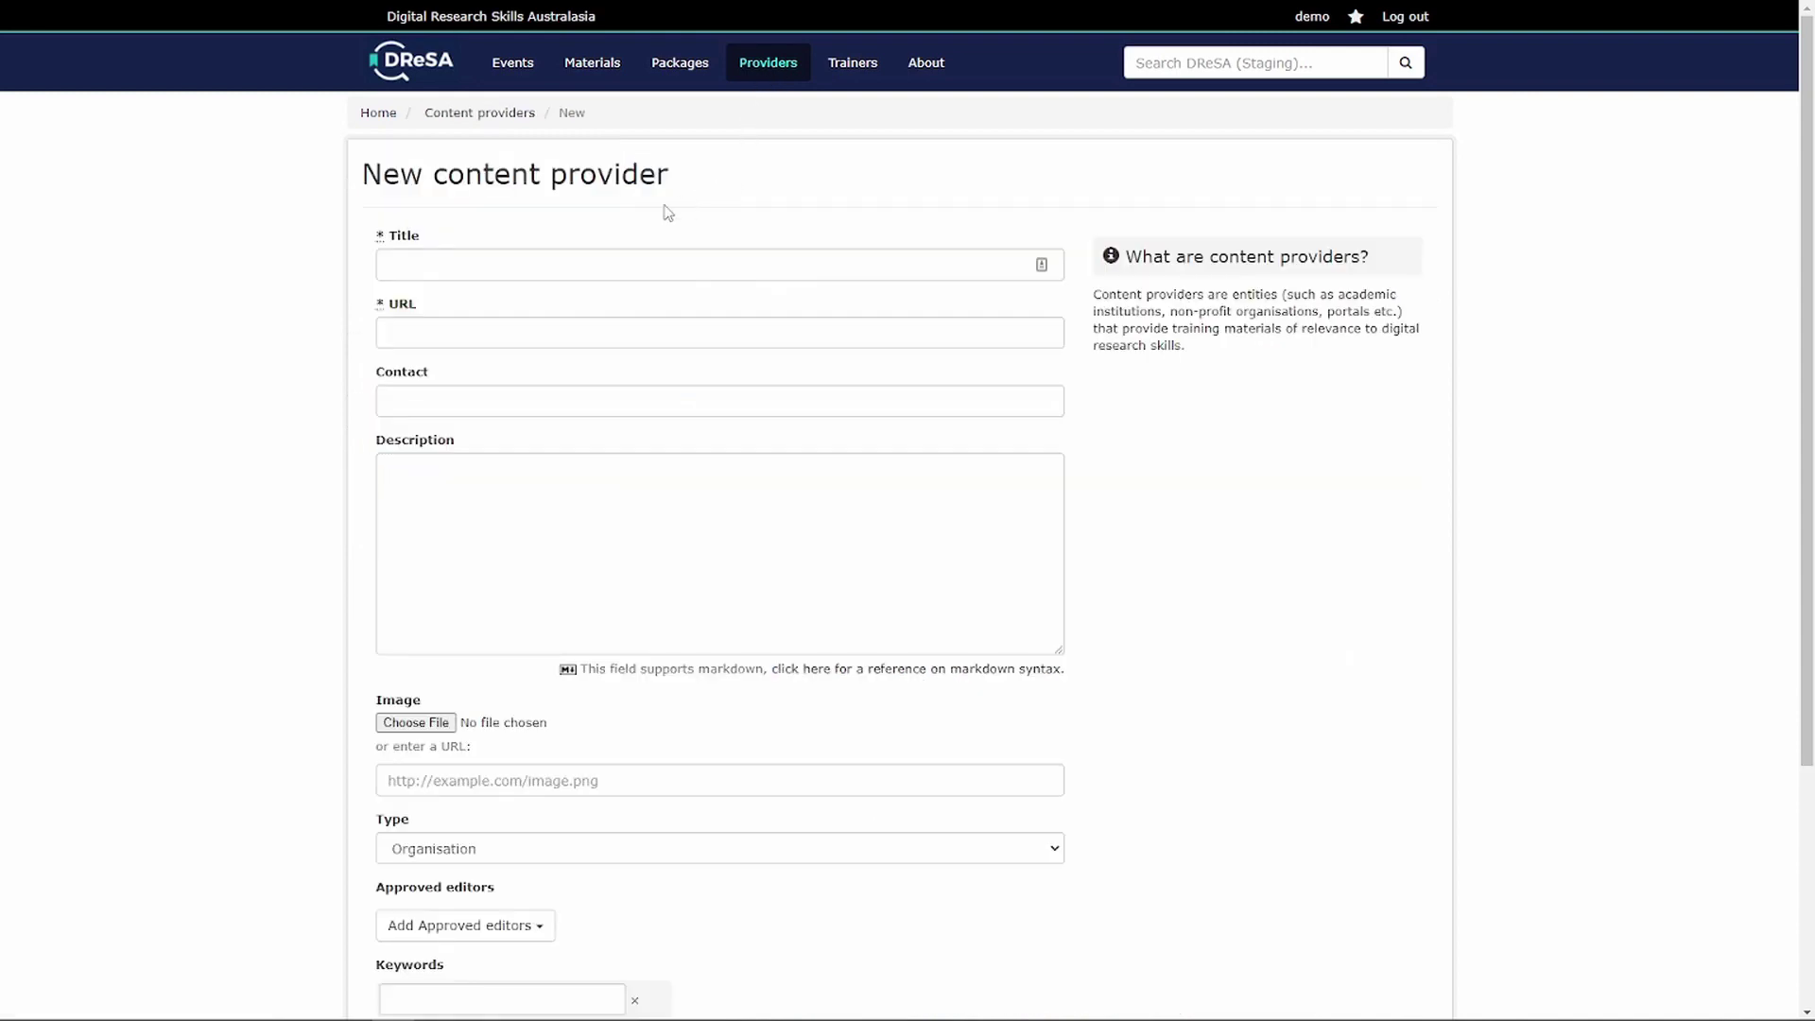
{"action": "left_click", "coordinate": [542, 266]}
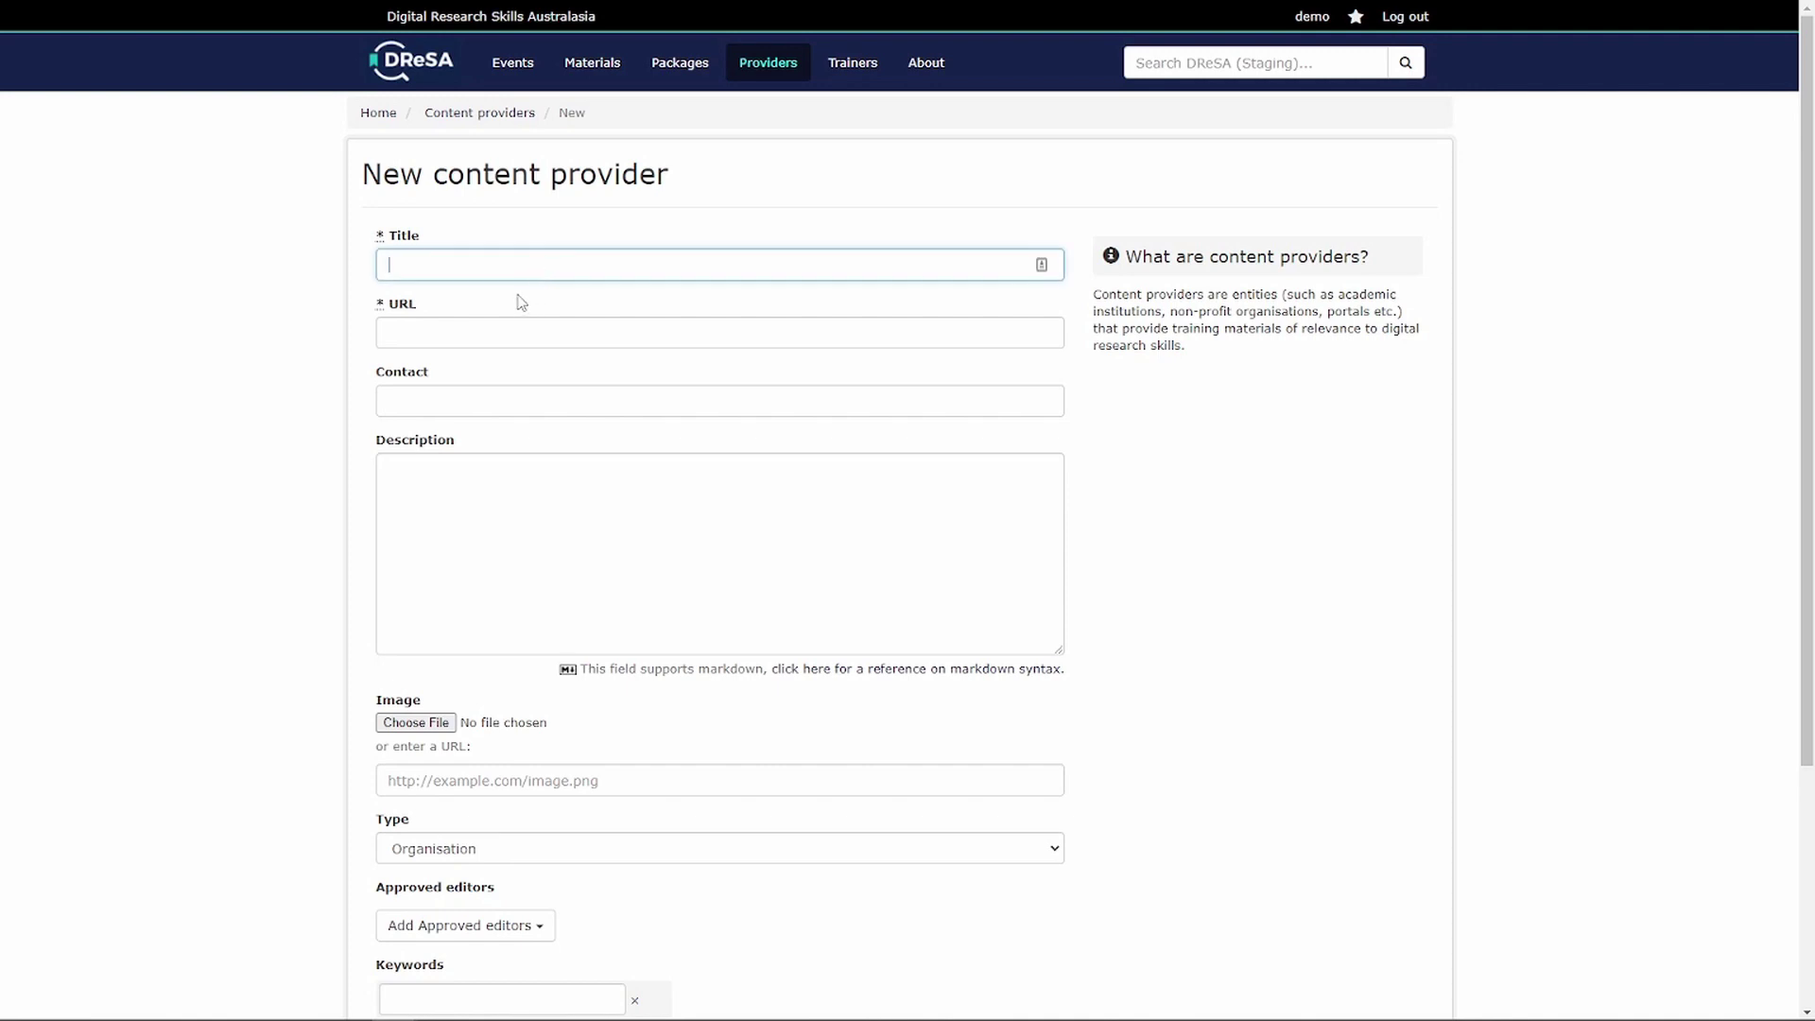
{"action": "type", "text": "Demo Provider"}
{"action": "key", "text": "Tab"}
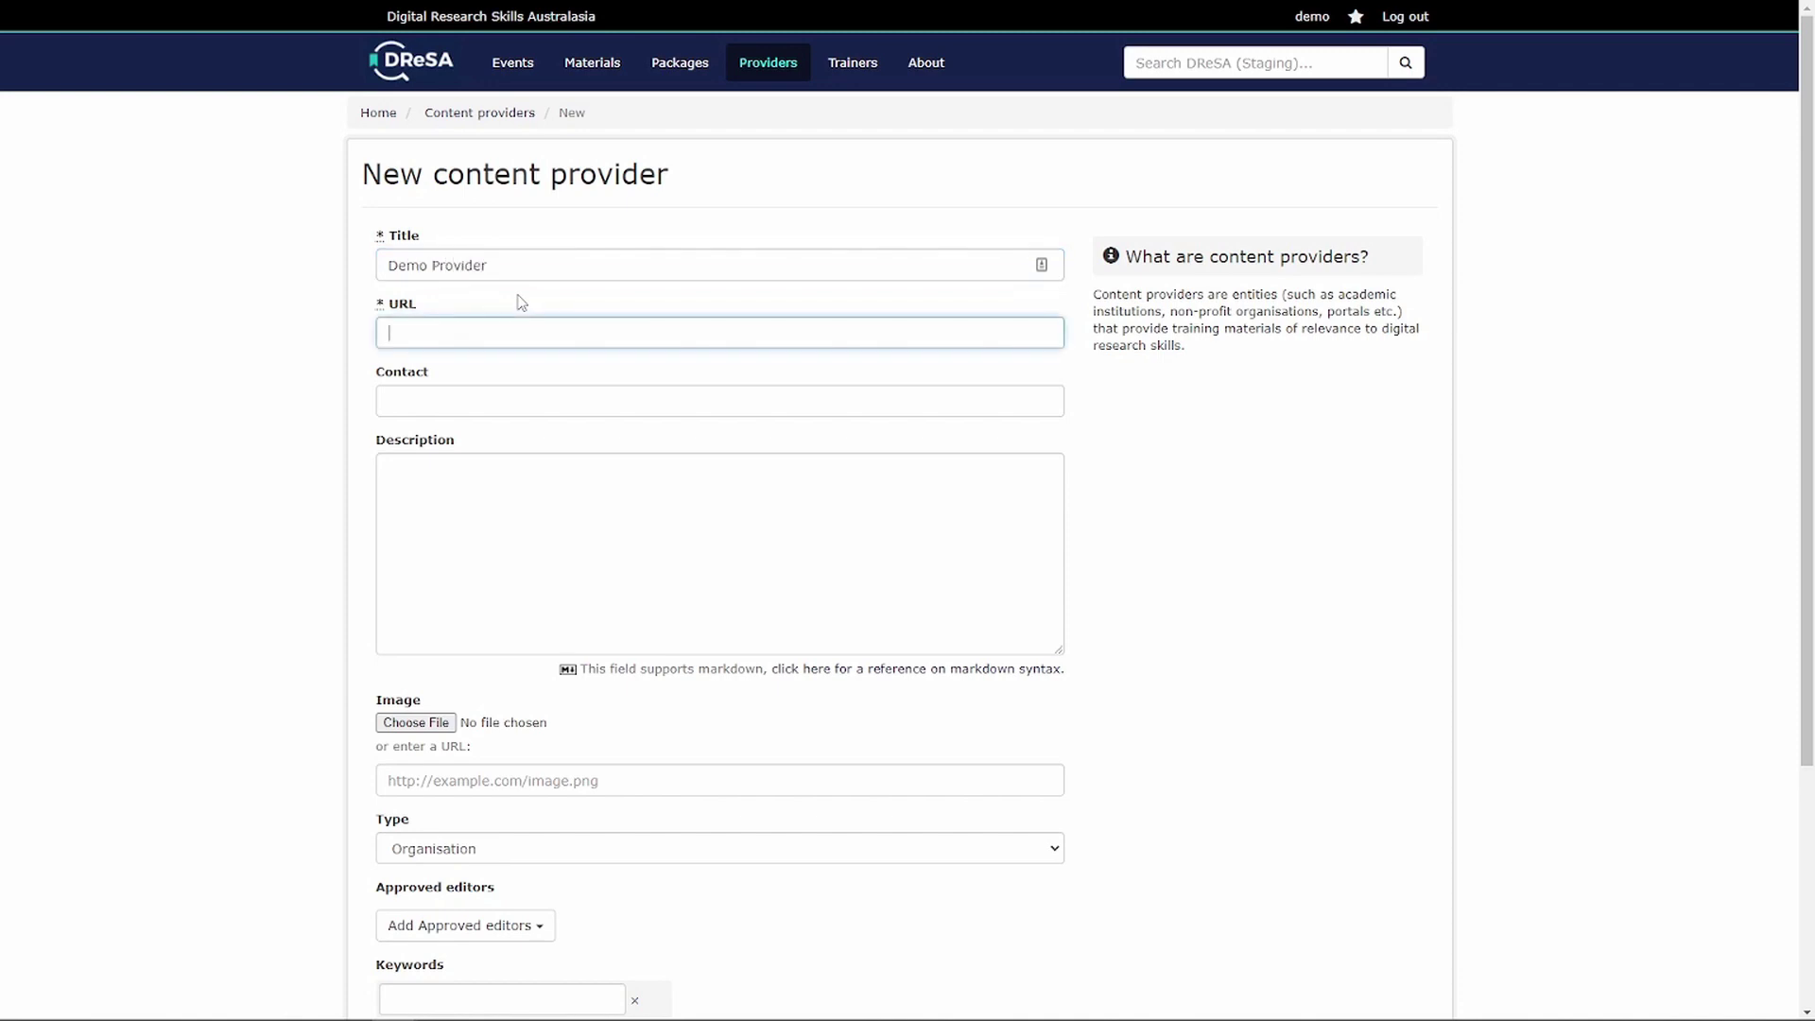
{"action": "type", "text": "https://dresa.org.au"}
{"action": "key", "text": "Tab"}
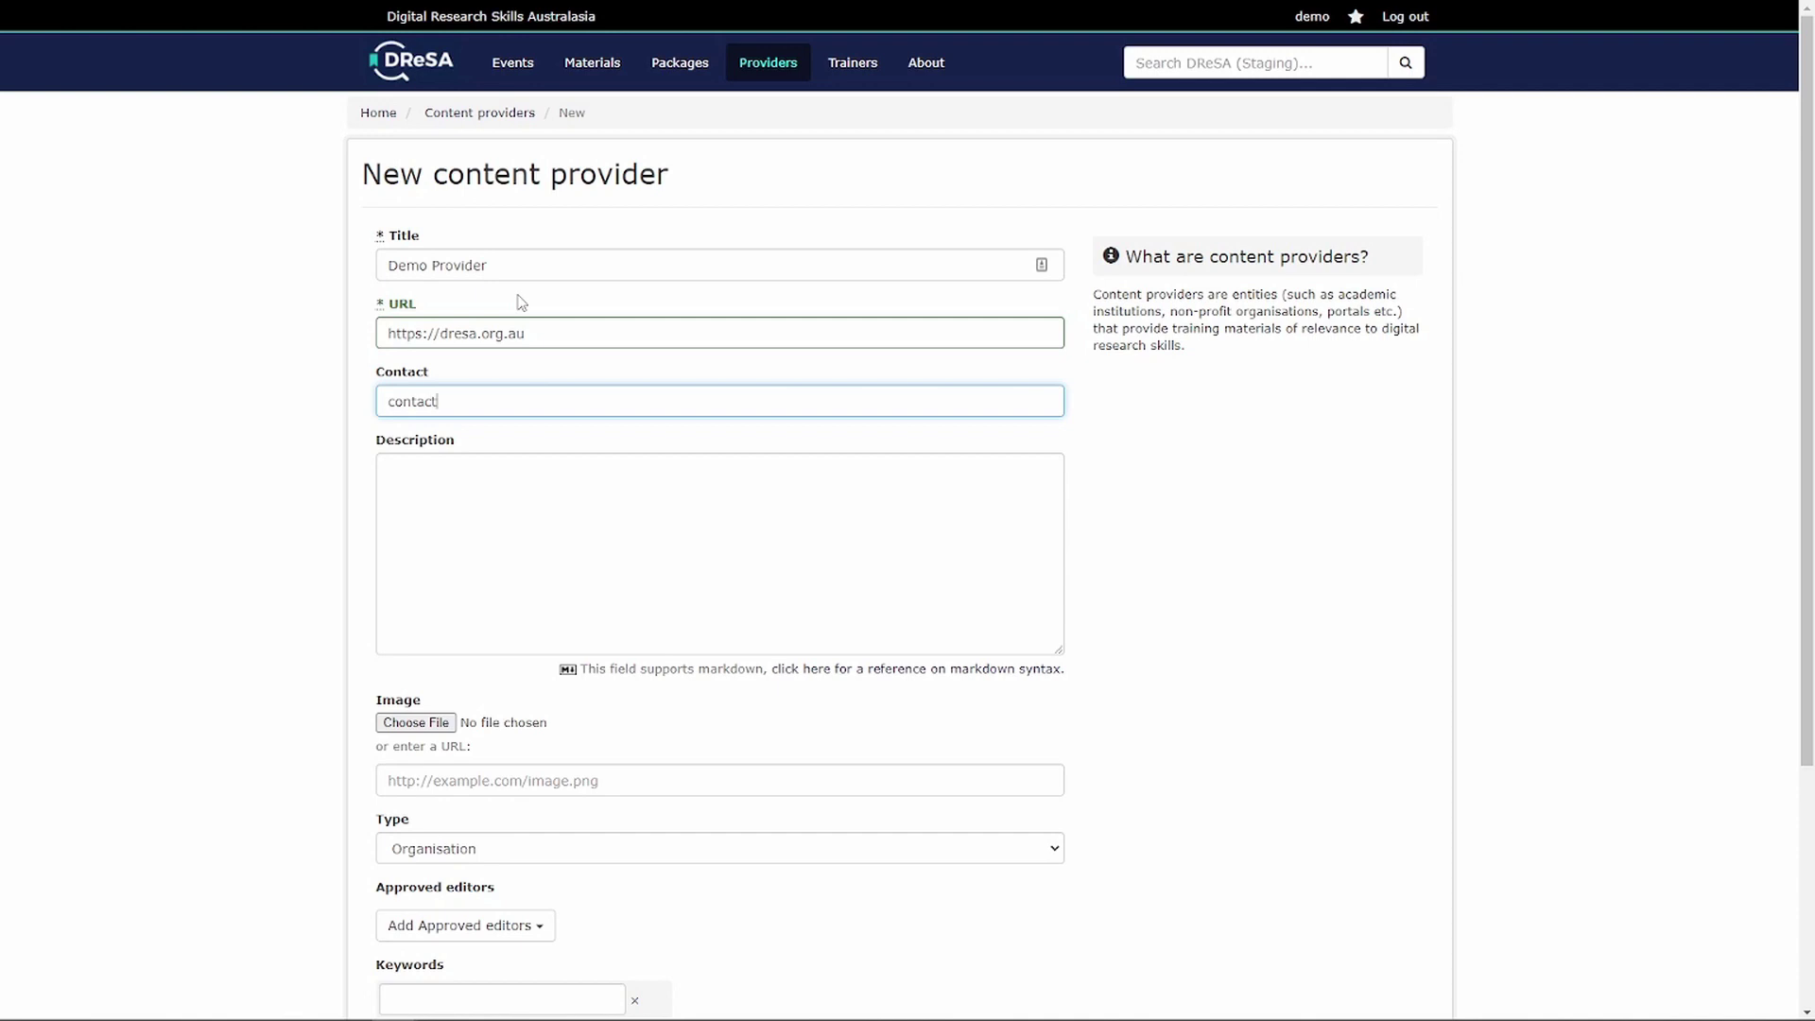
{"action": "key", "text": "Tab"}
{"action": "type", "text": "some descriptive text..."}
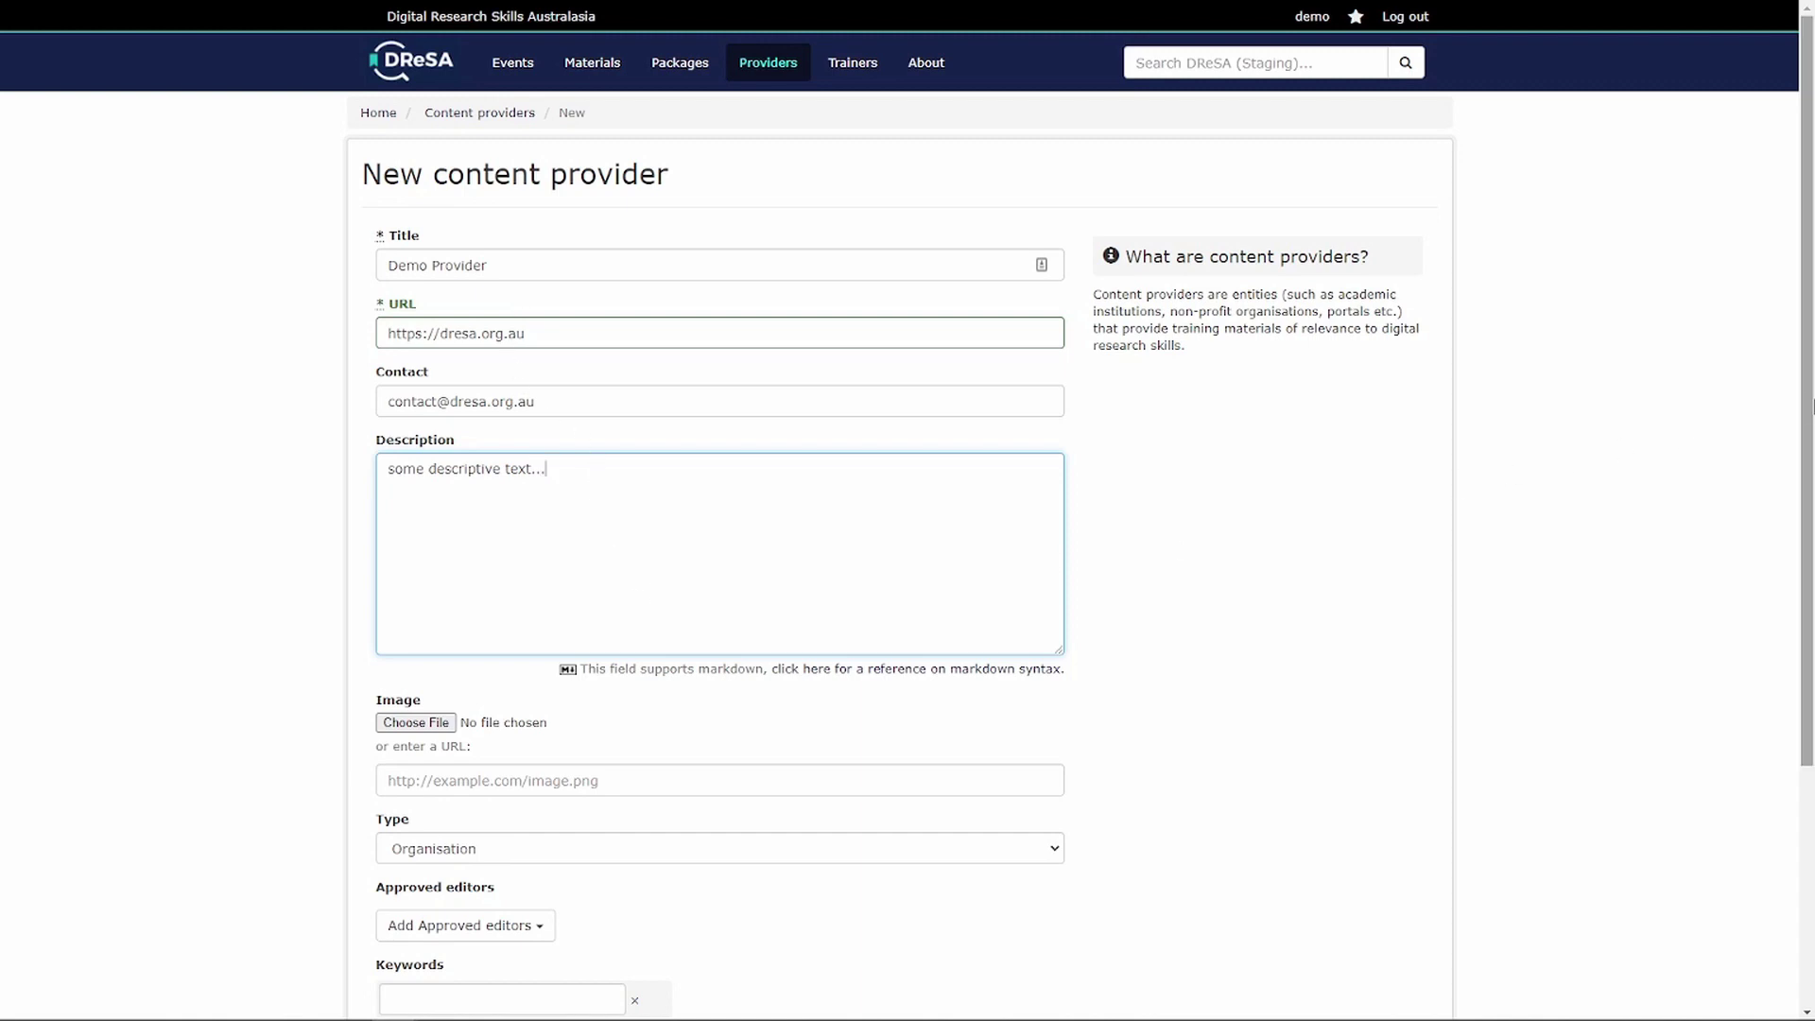
{"action": "left_click_drag", "start_coordinate": [1811, 408], "coordinate": [1811, 652]}
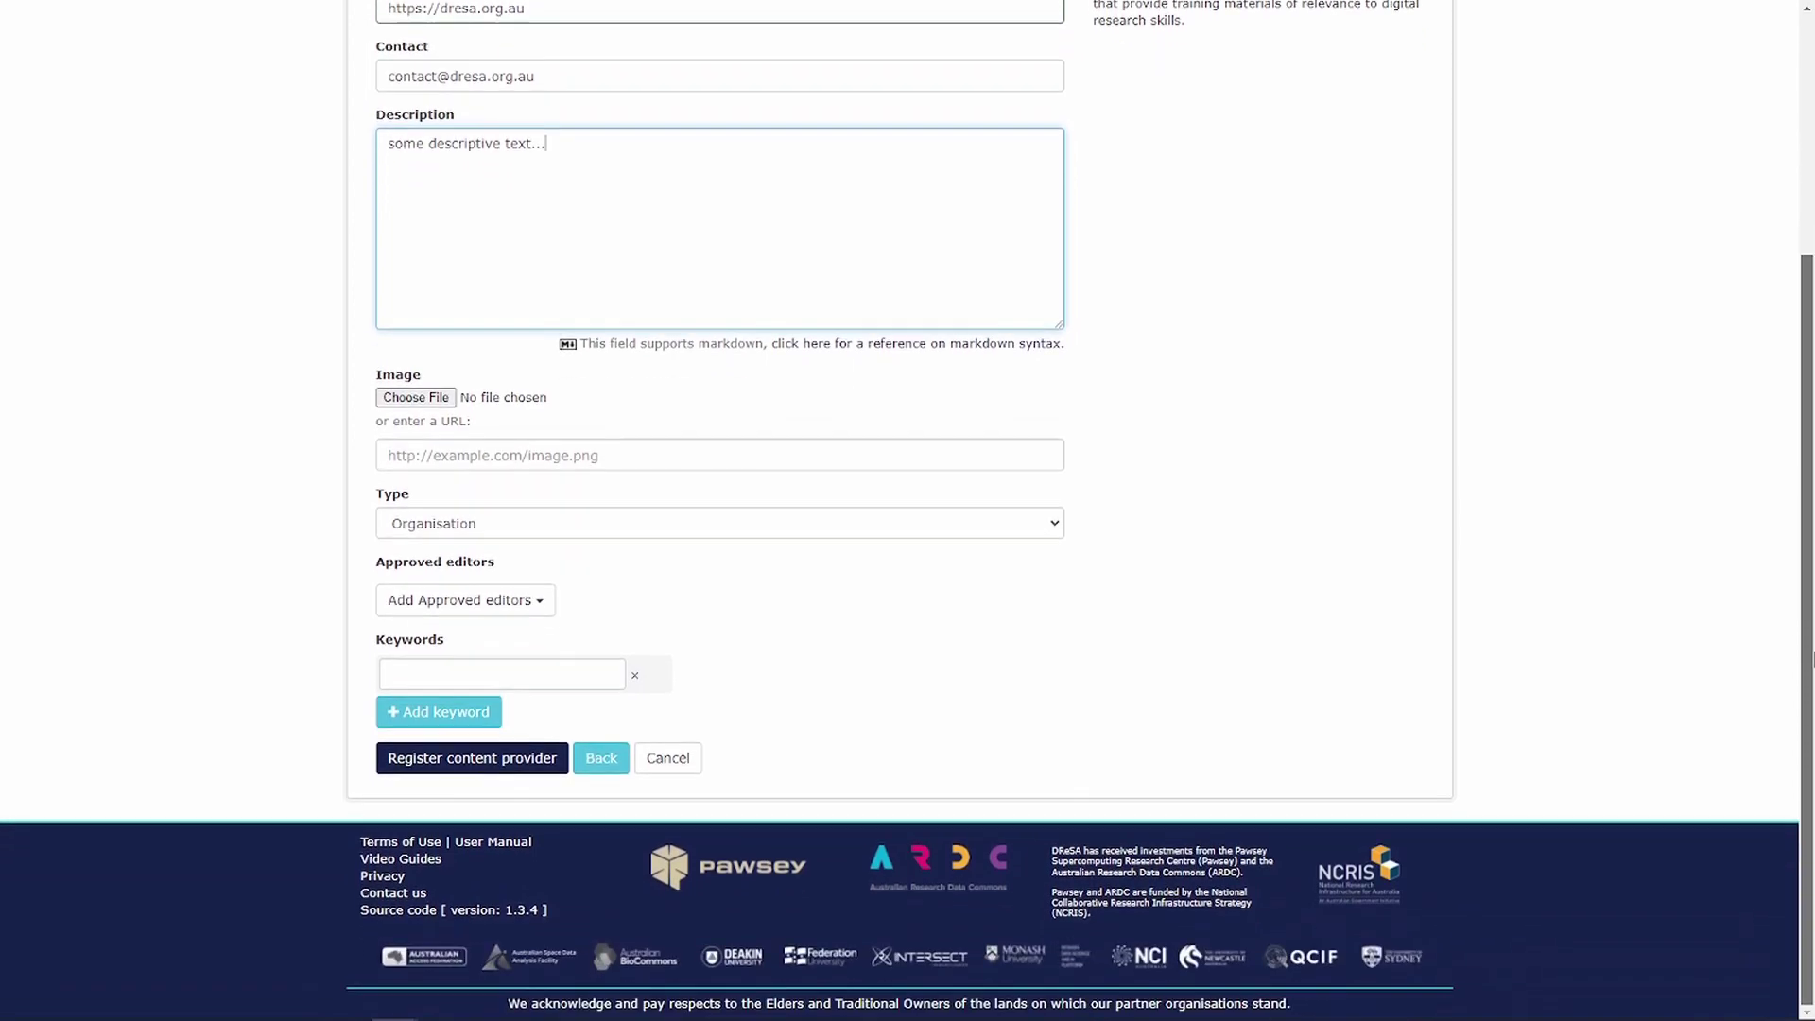
- Add two approved editors to the provider
{"action": "left_click", "coordinate": [442, 610]}
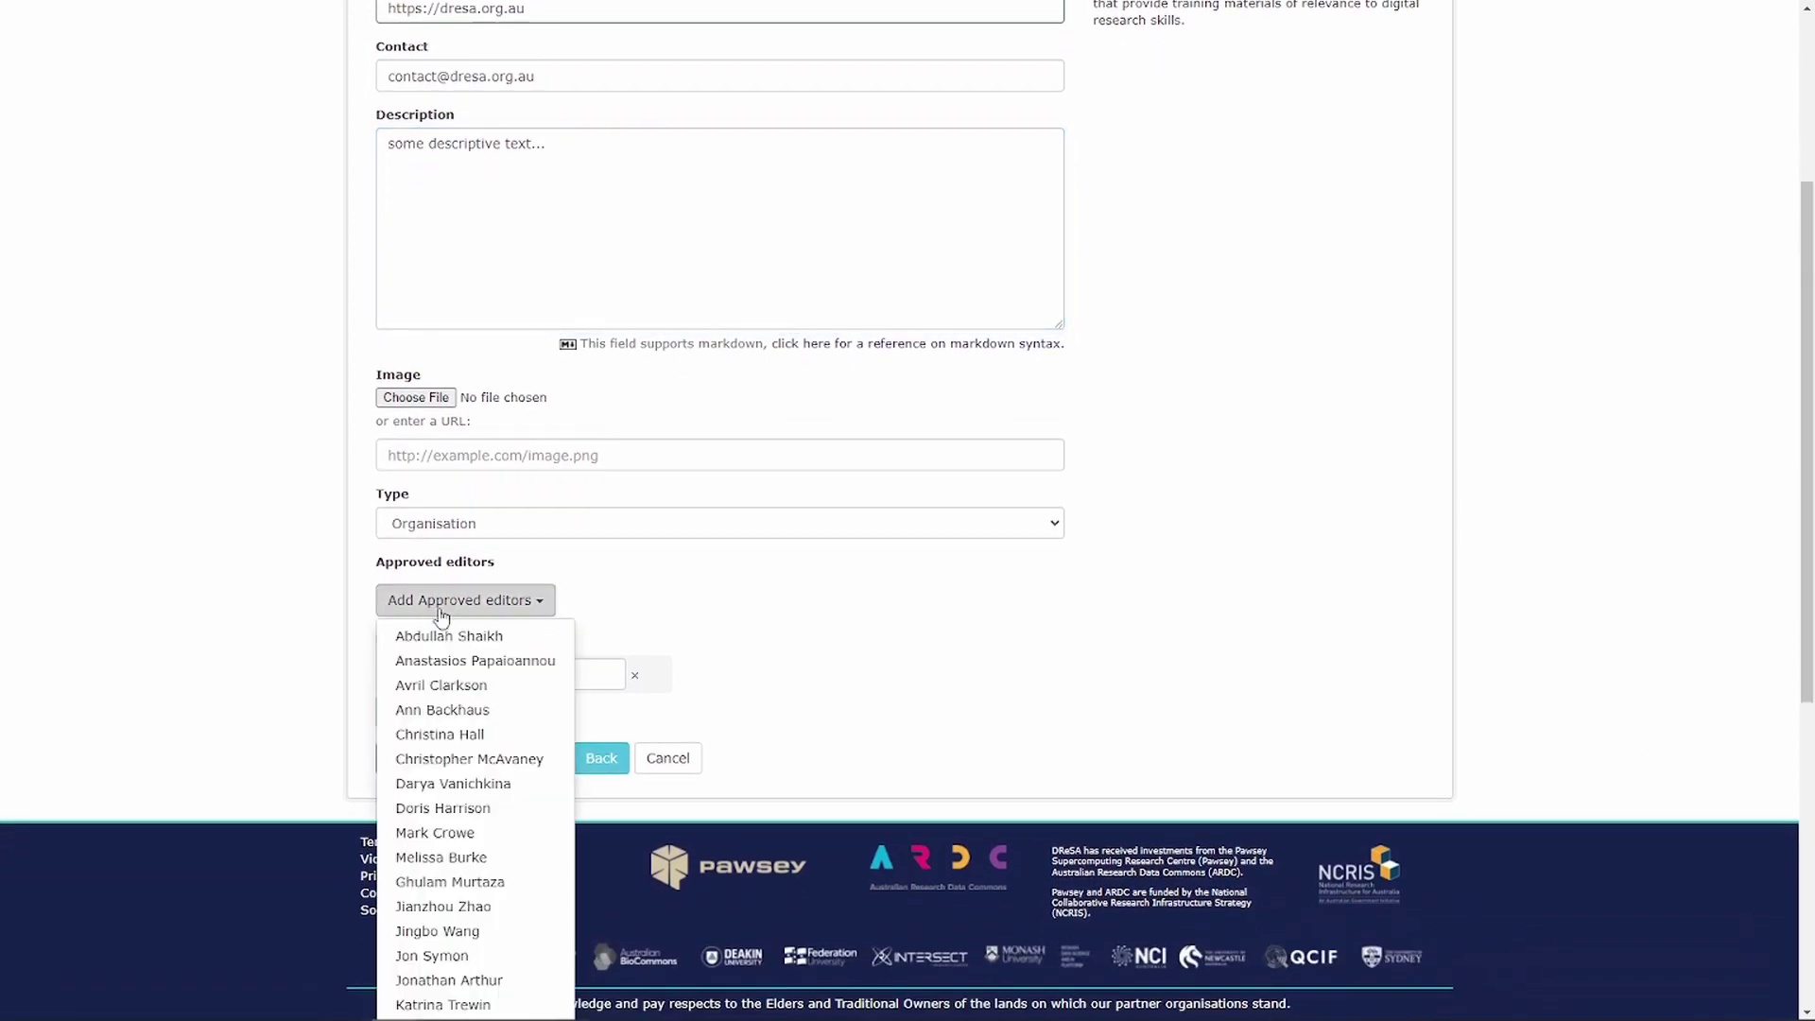
{"action": "scroll", "coordinate": [466, 741], "scroll_direction": "down", "scroll_amount": 5}
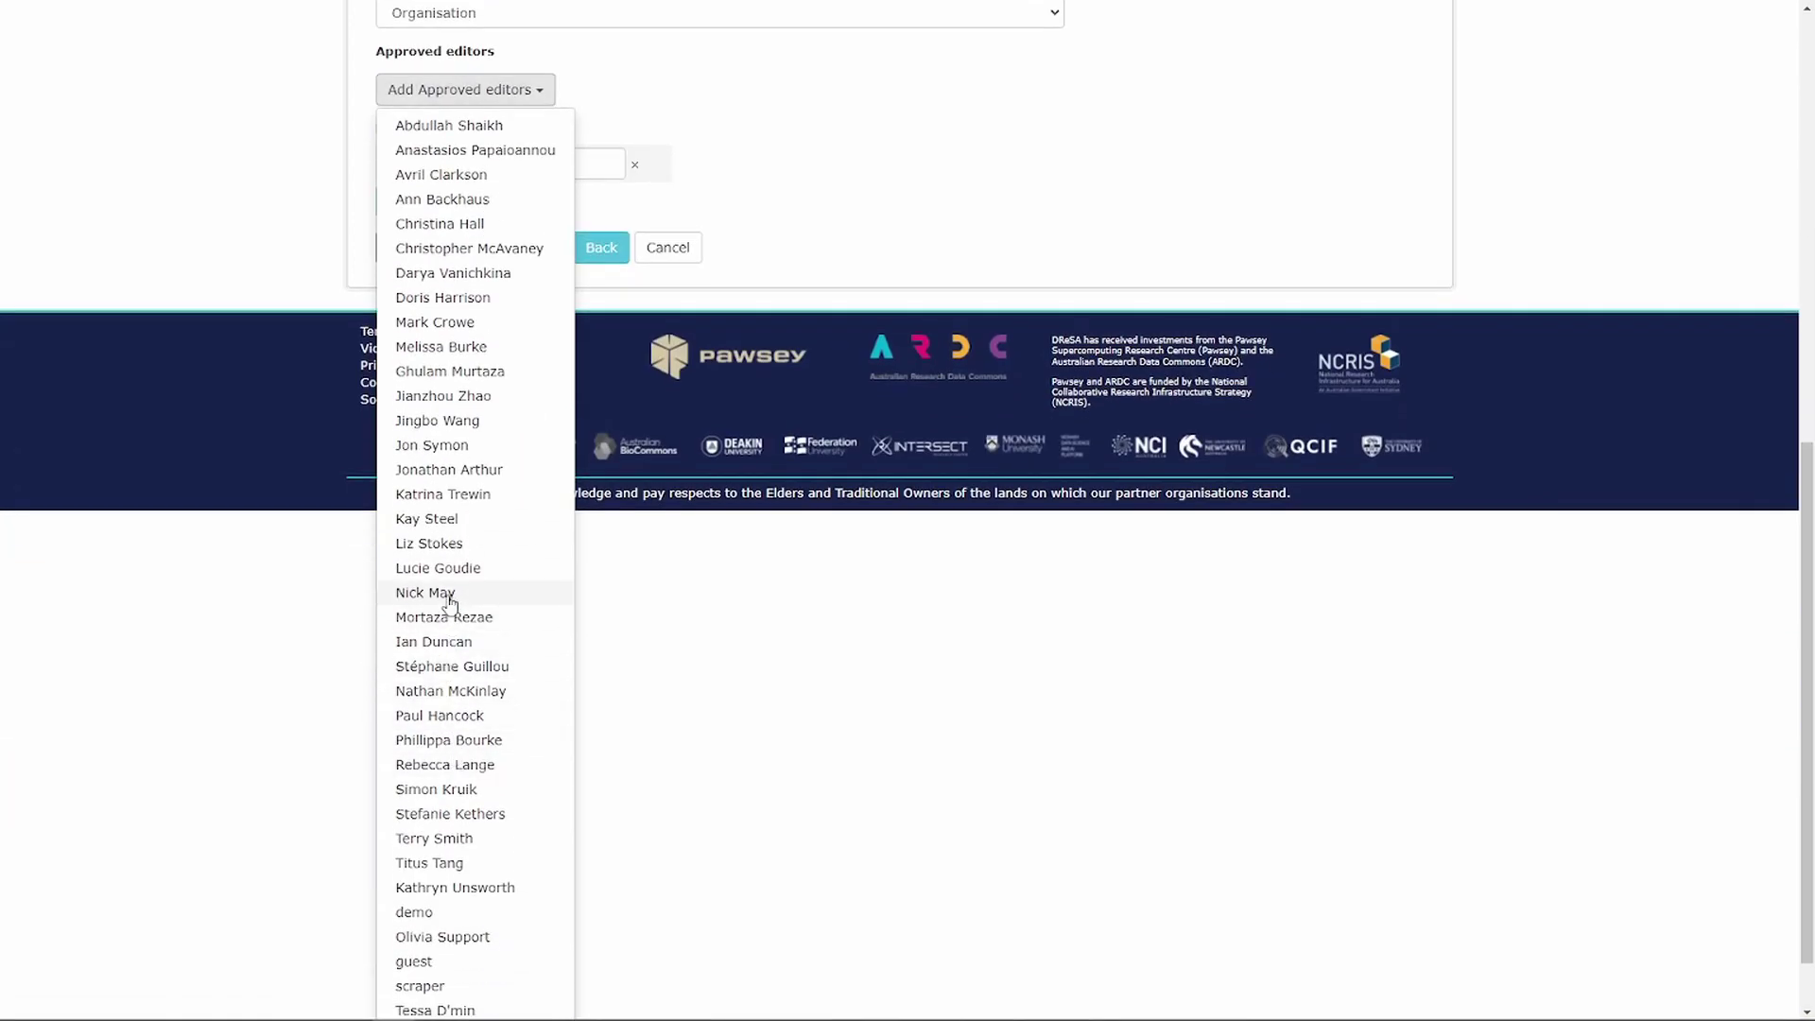
{"action": "left_click", "coordinate": [450, 596]}
{"action": "left_click", "coordinate": [468, 603]}
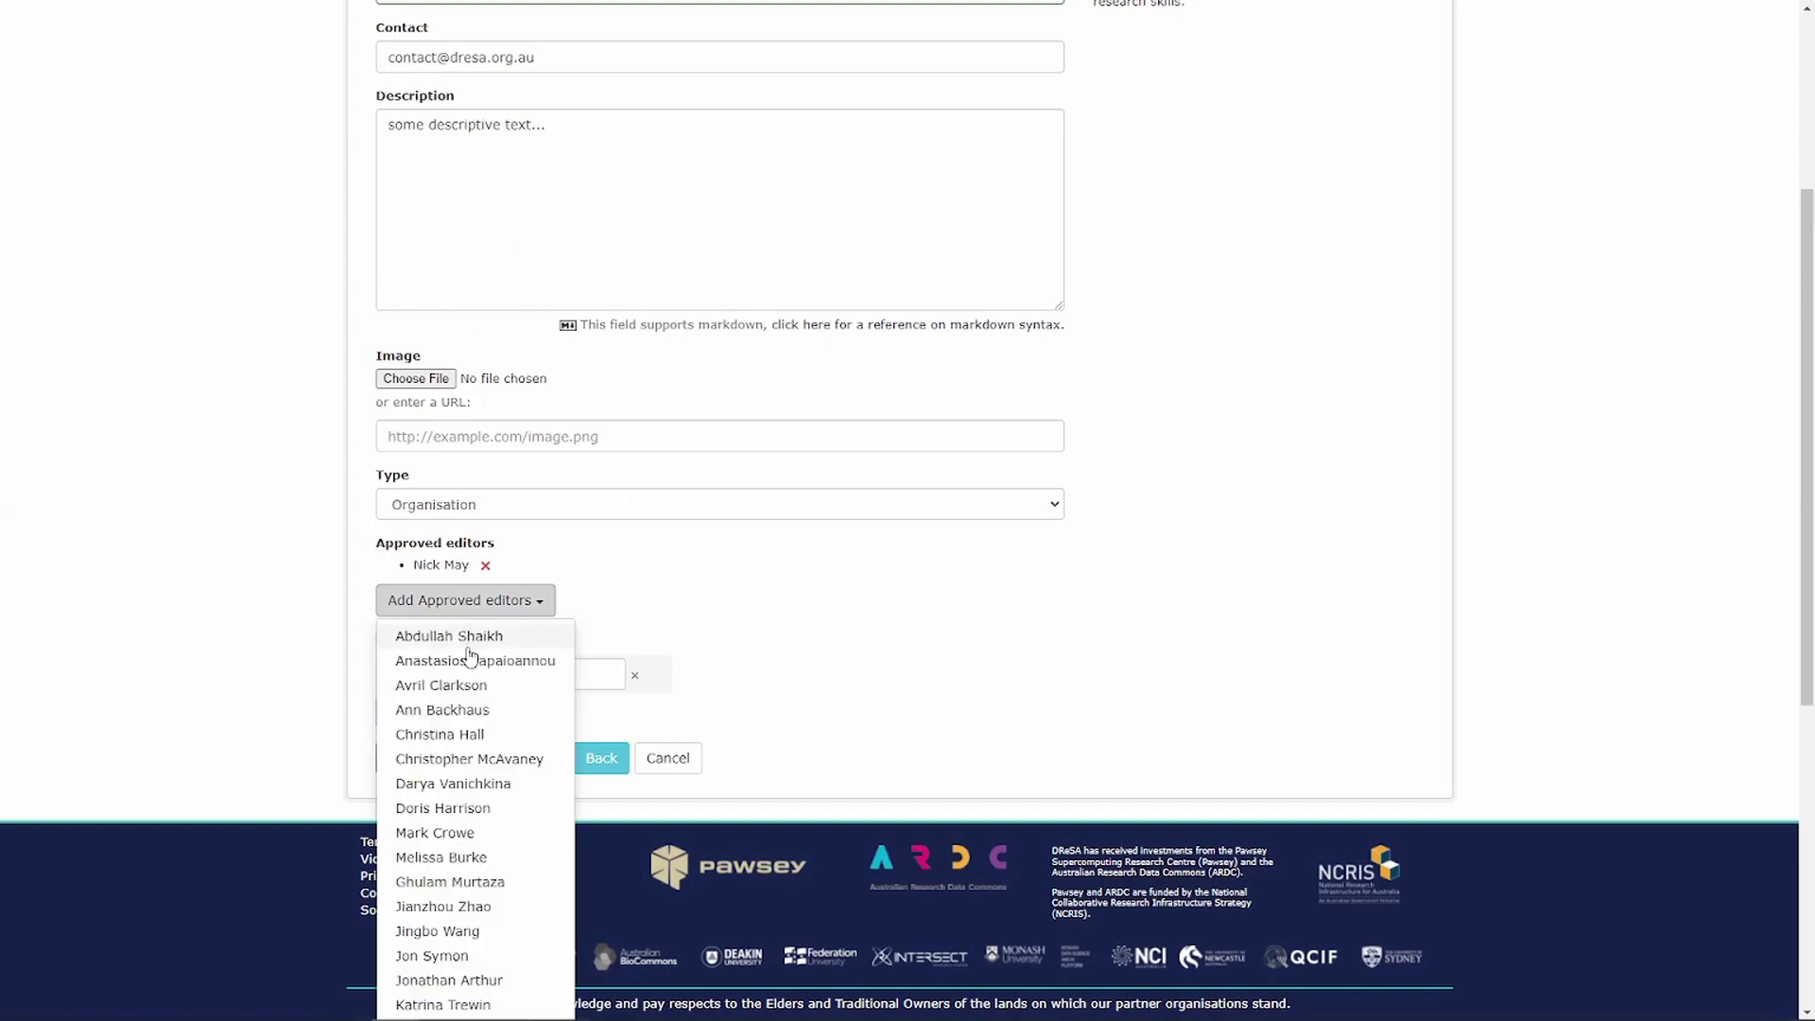
{"action": "left_click", "coordinate": [477, 710]}
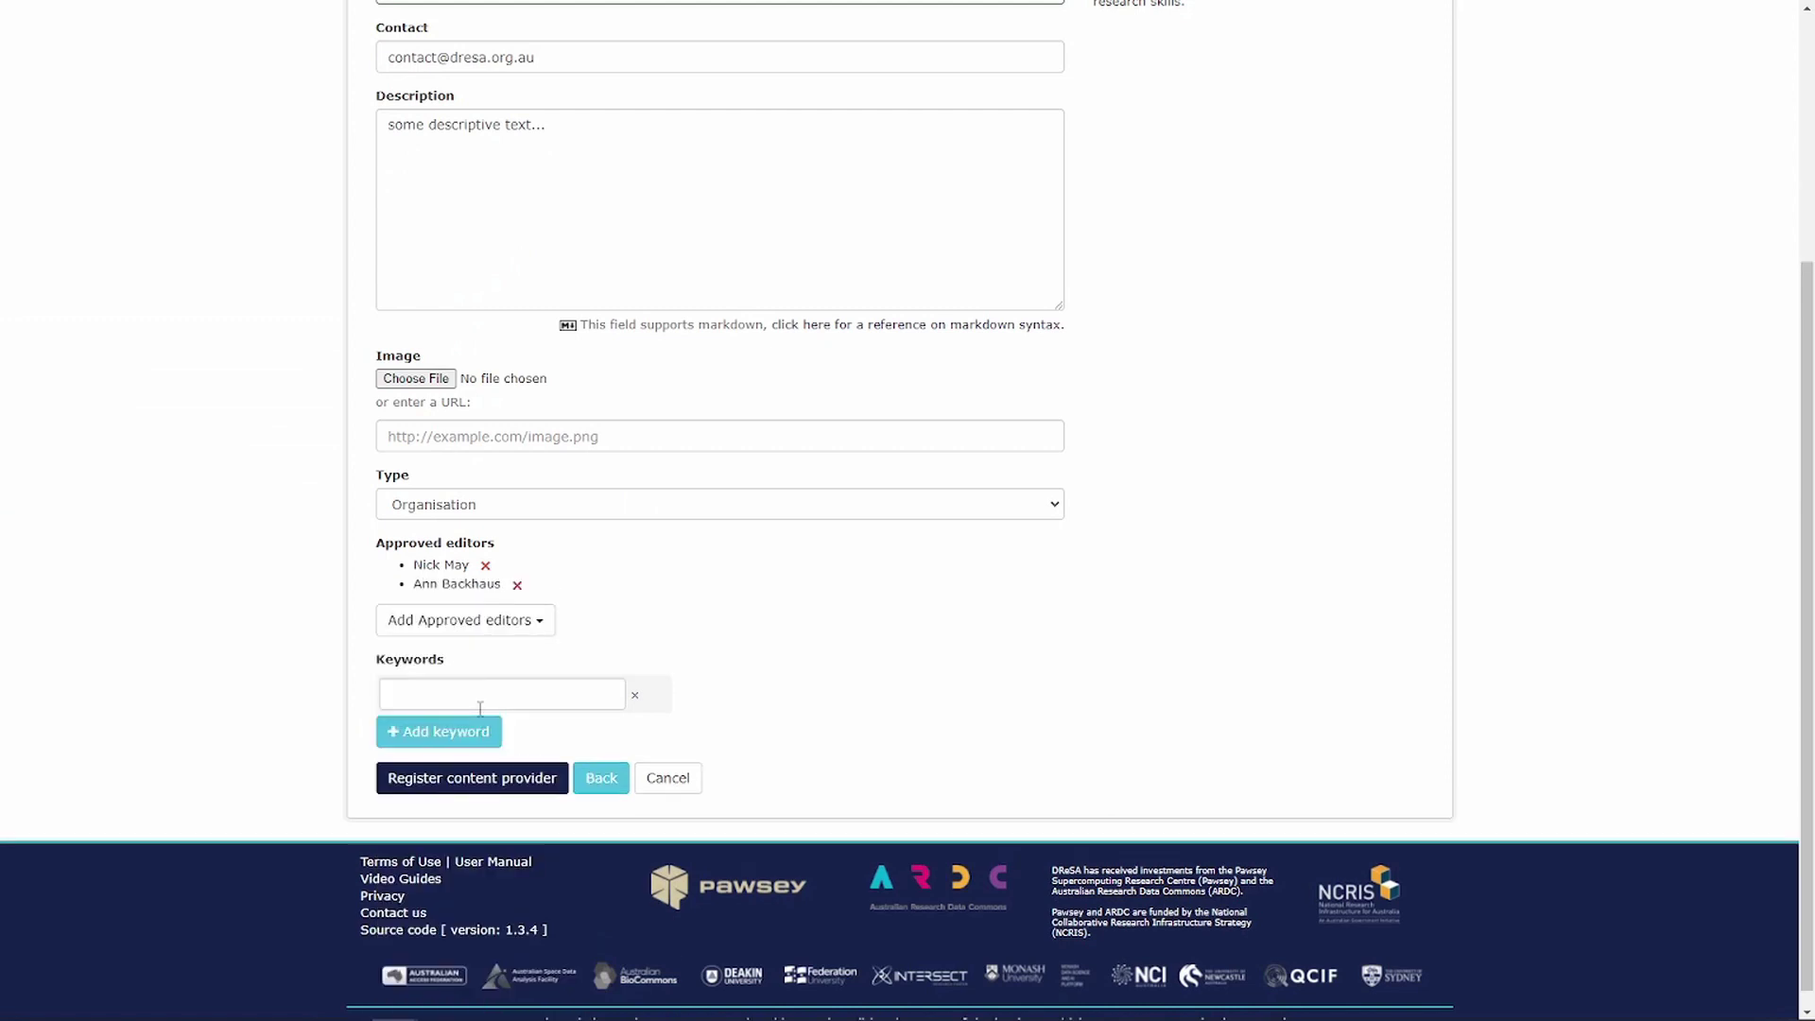
{"action": "left_click", "coordinate": [485, 622]}
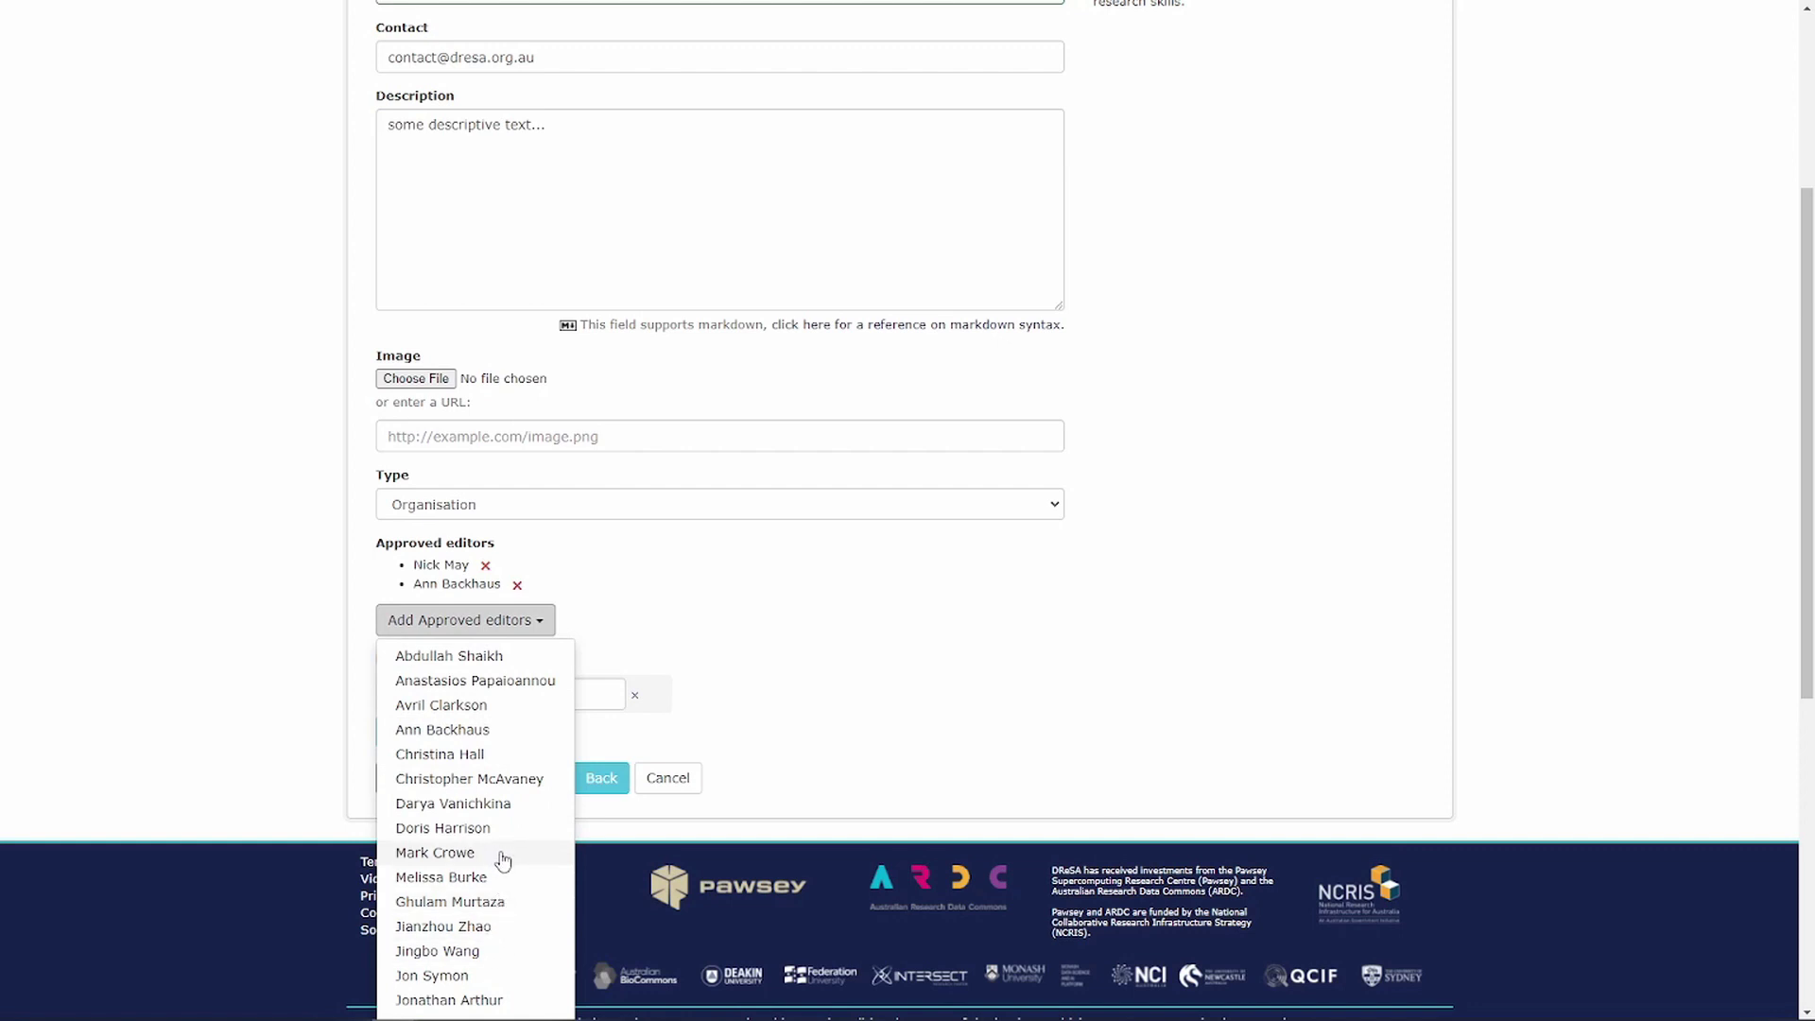
{"action": "left_click", "coordinate": [618, 601]}
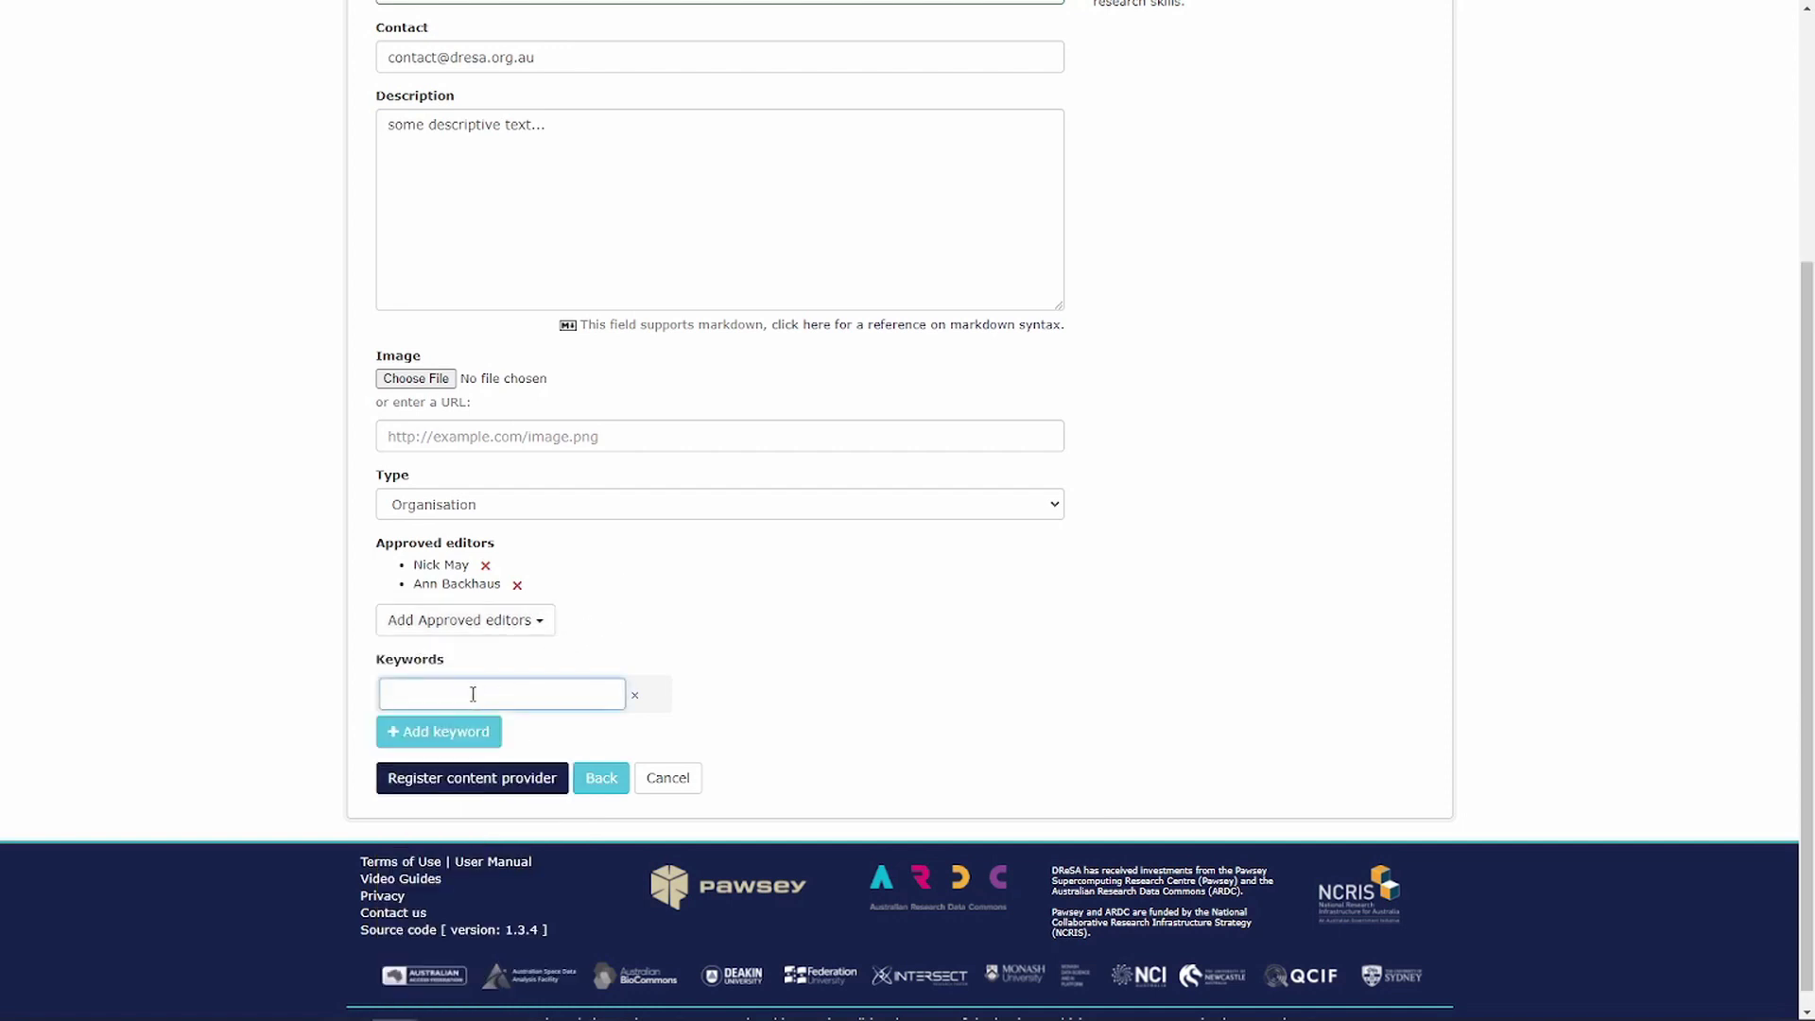
- Add keywords 'demo' and 'provider' and register the content provider
{"action": "type", "text": "demo"}
{"action": "key", "text": "Return"}
{"action": "type", "text": "provider"}
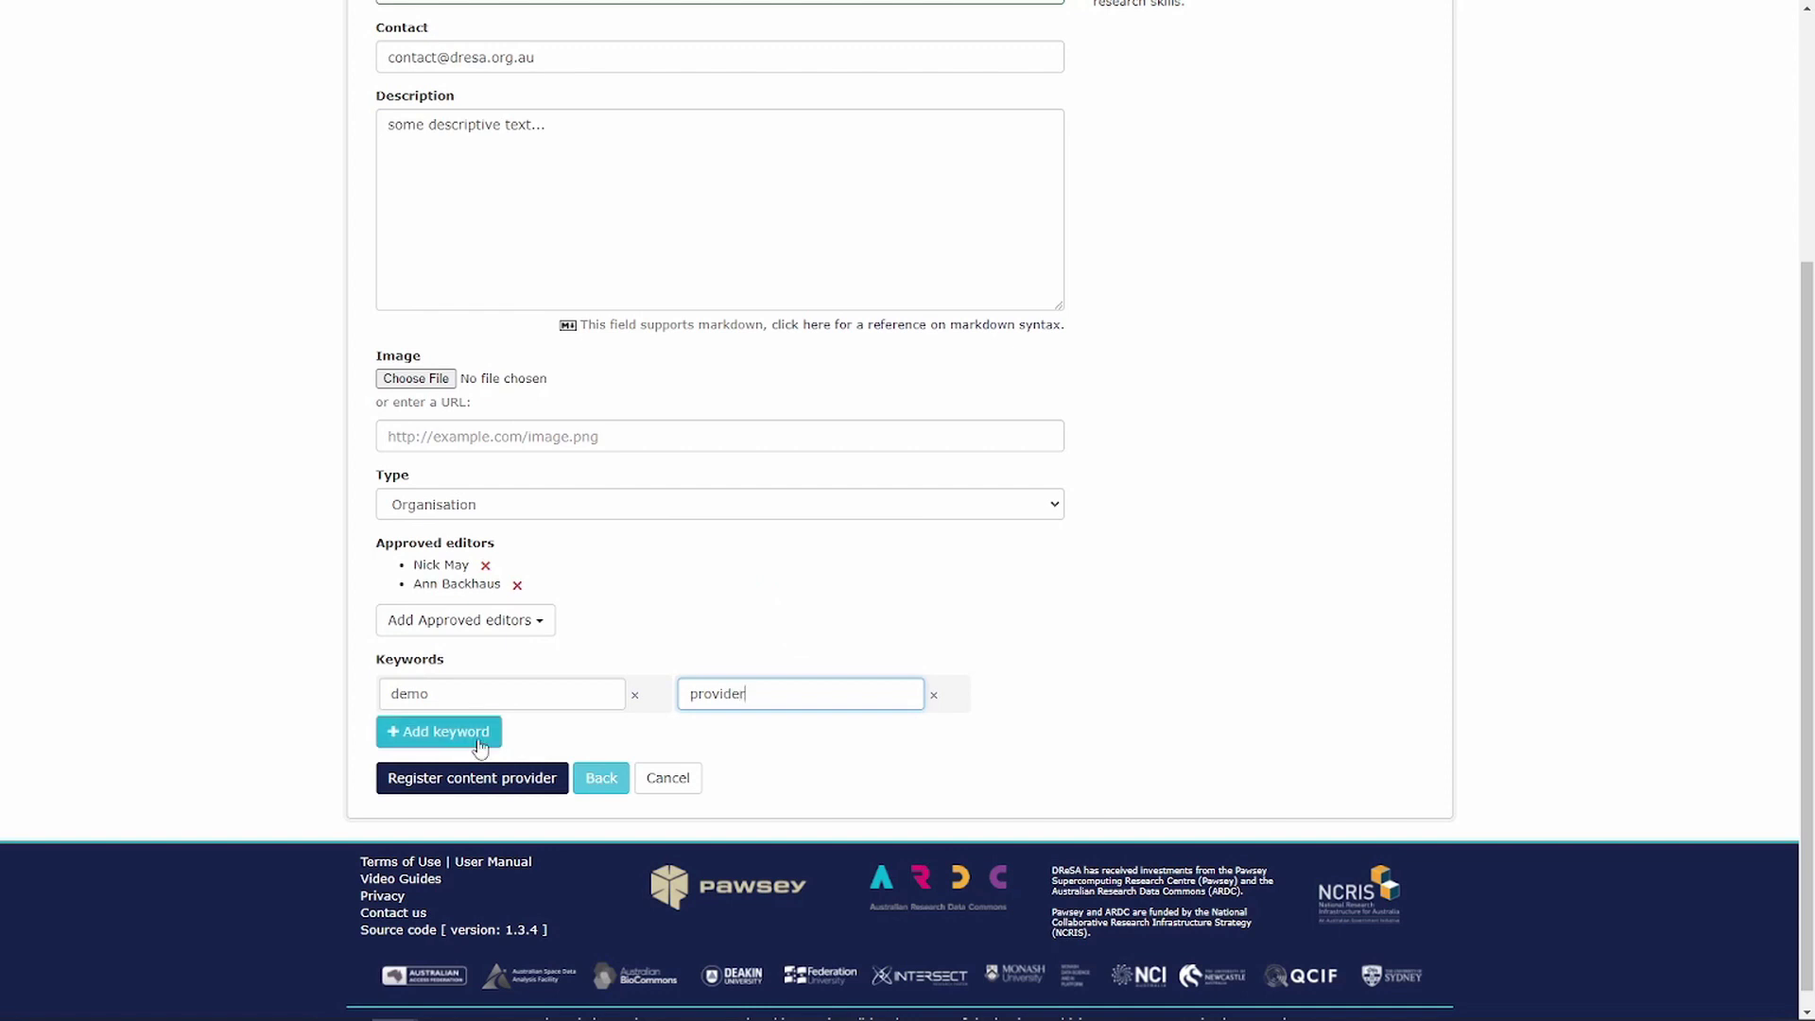
{"action": "left_click", "coordinate": [478, 783]}
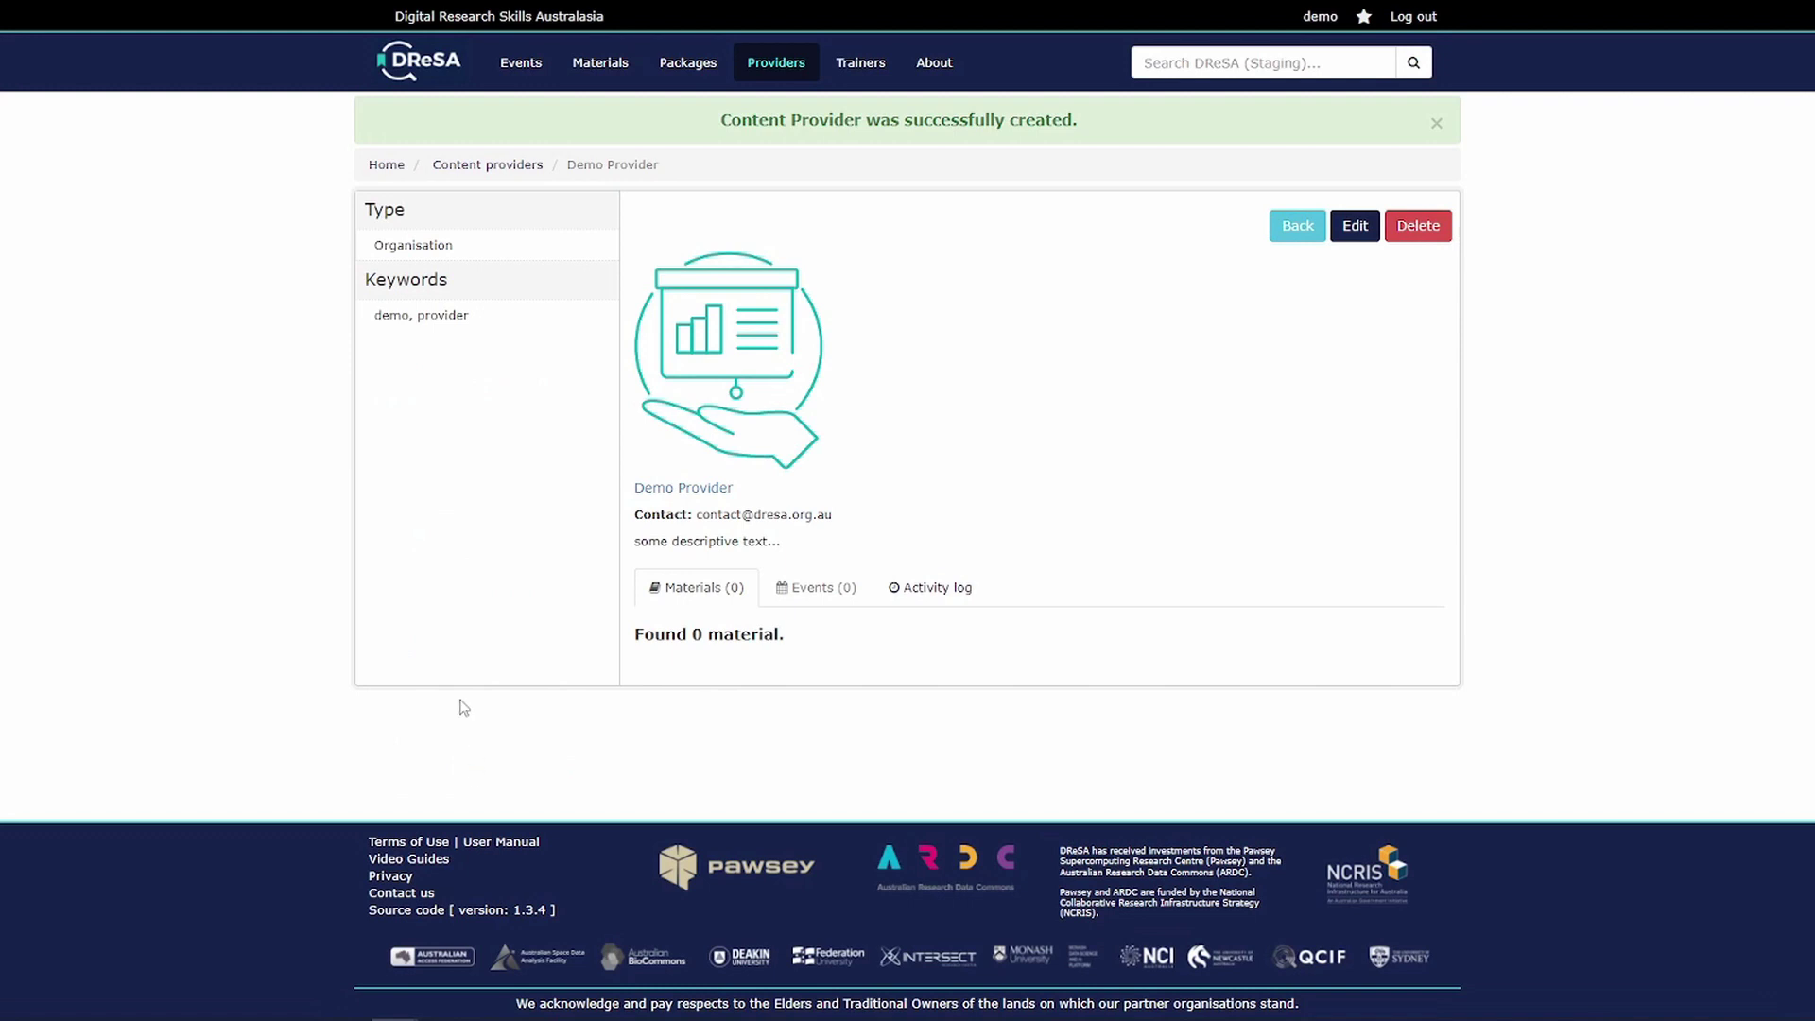
- Go back to the DReSA home page and open the Events listing
{"action": "left_click", "coordinate": [428, 64]}
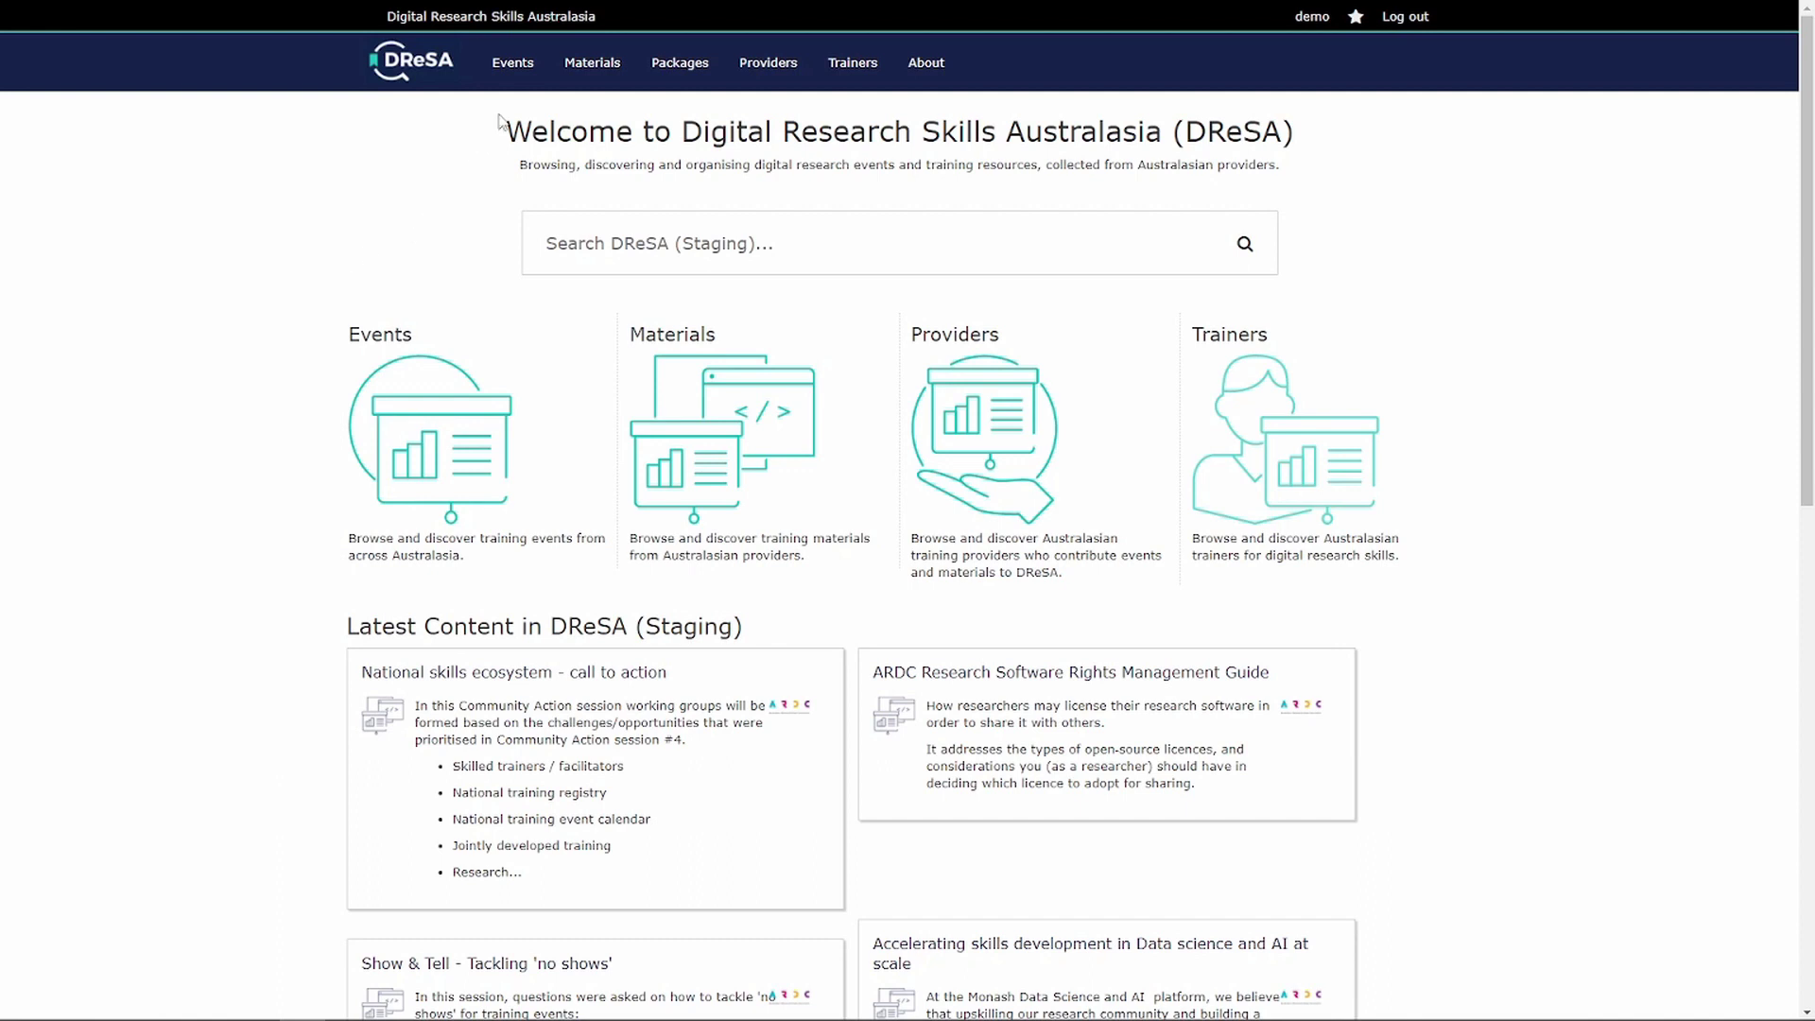
{"action": "left_click", "coordinate": [516, 66]}
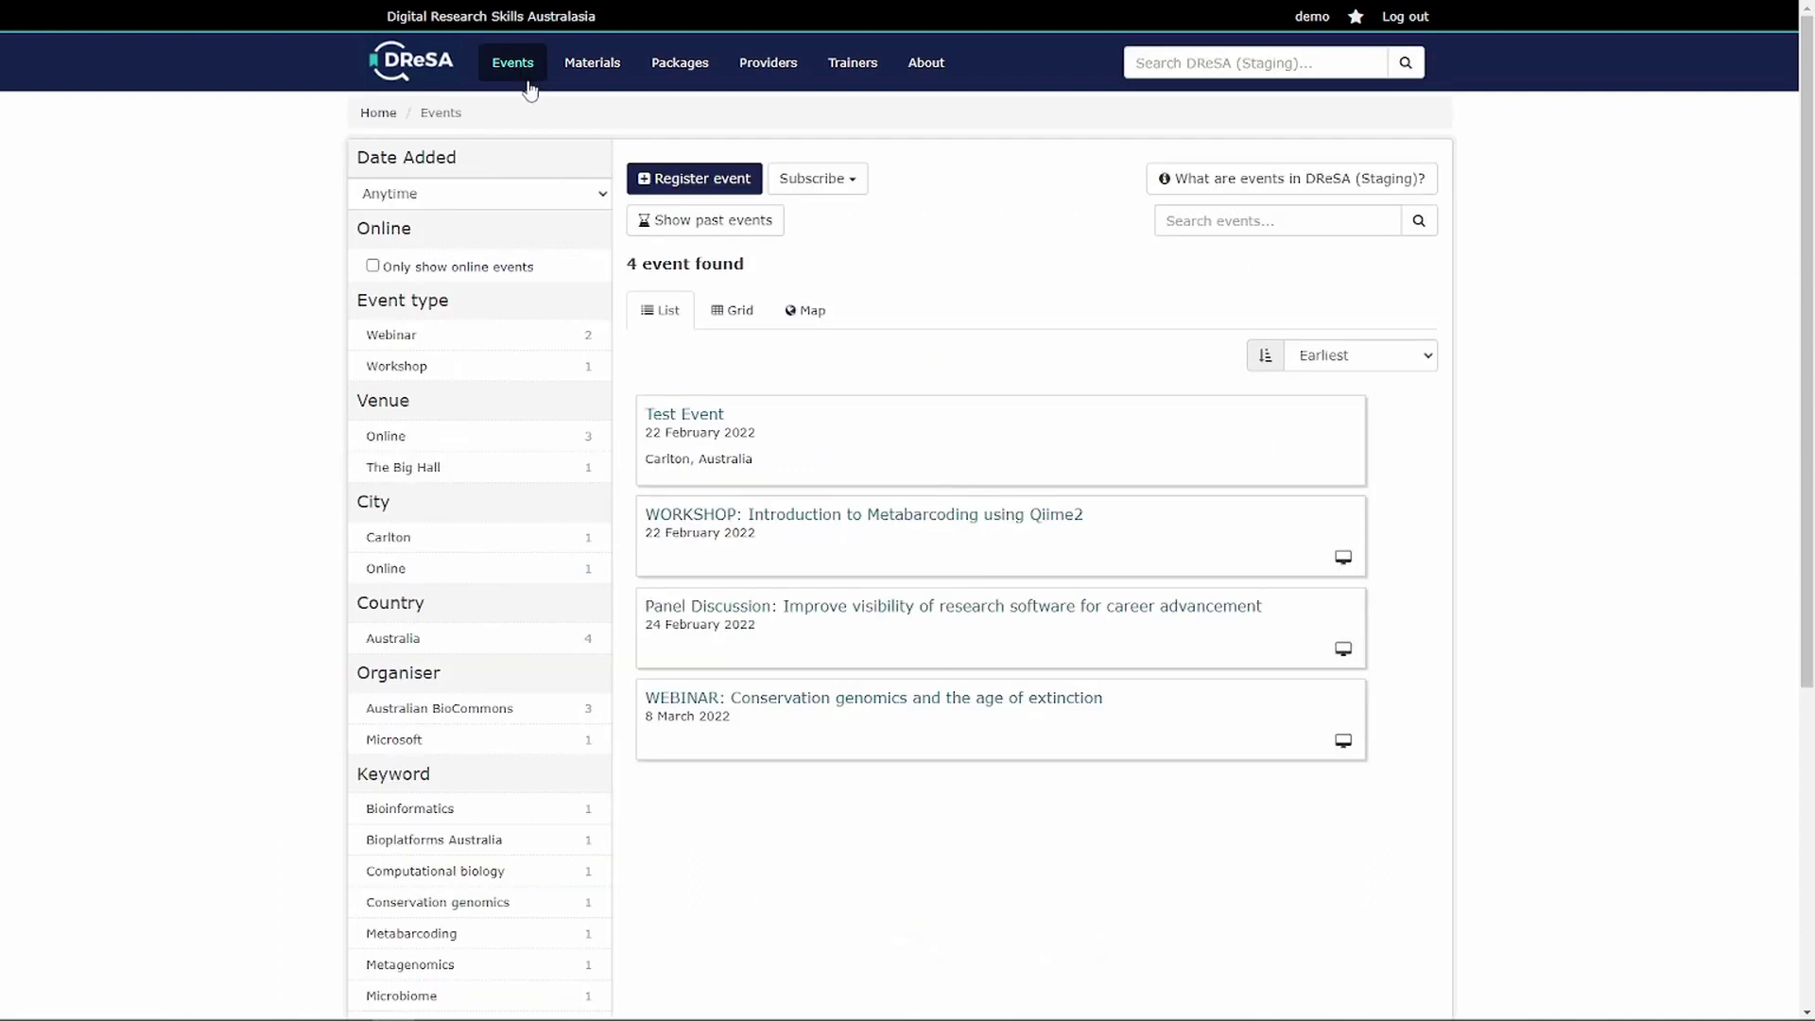
- Open the New event form and look over its required fields before filling in the title
{"action": "left_click", "coordinate": [719, 183]}
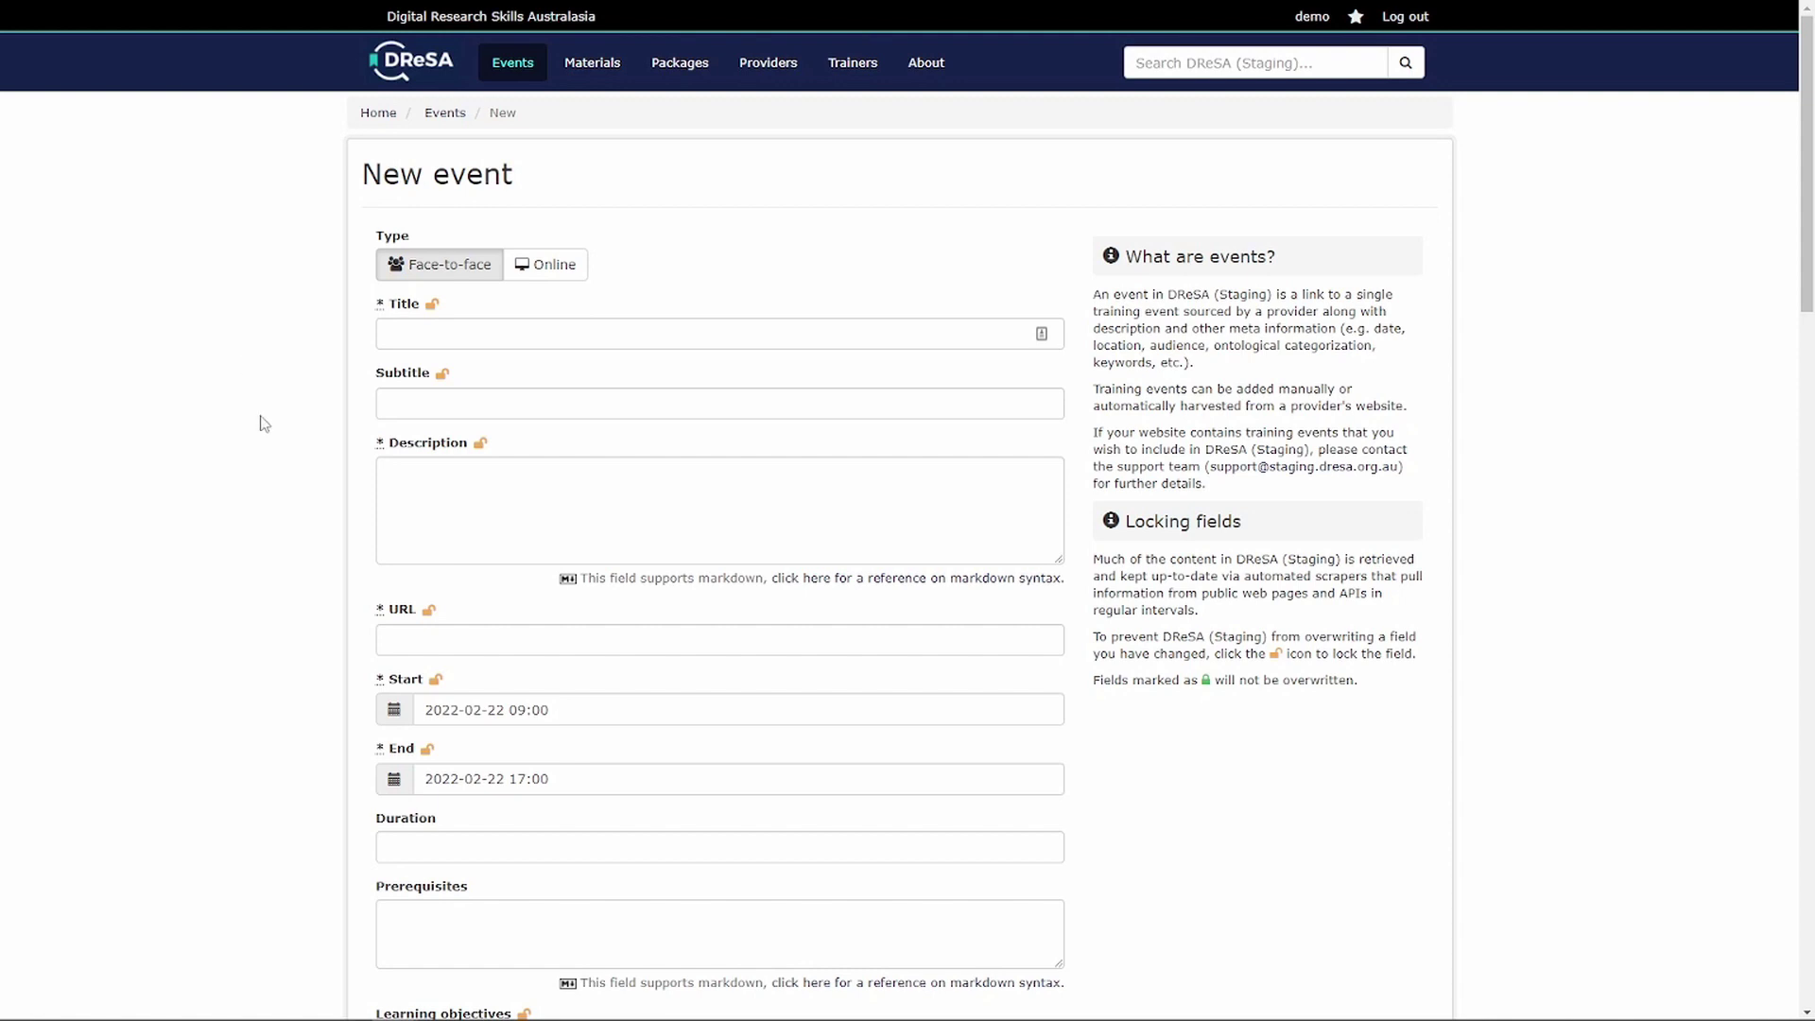
{"action": "mouse_move", "coordinate": [379, 309]}
{"action": "mouse_move", "coordinate": [381, 448]}
{"action": "scroll", "coordinate": [306, 437], "scroll_direction": "down", "scroll_amount": 5}
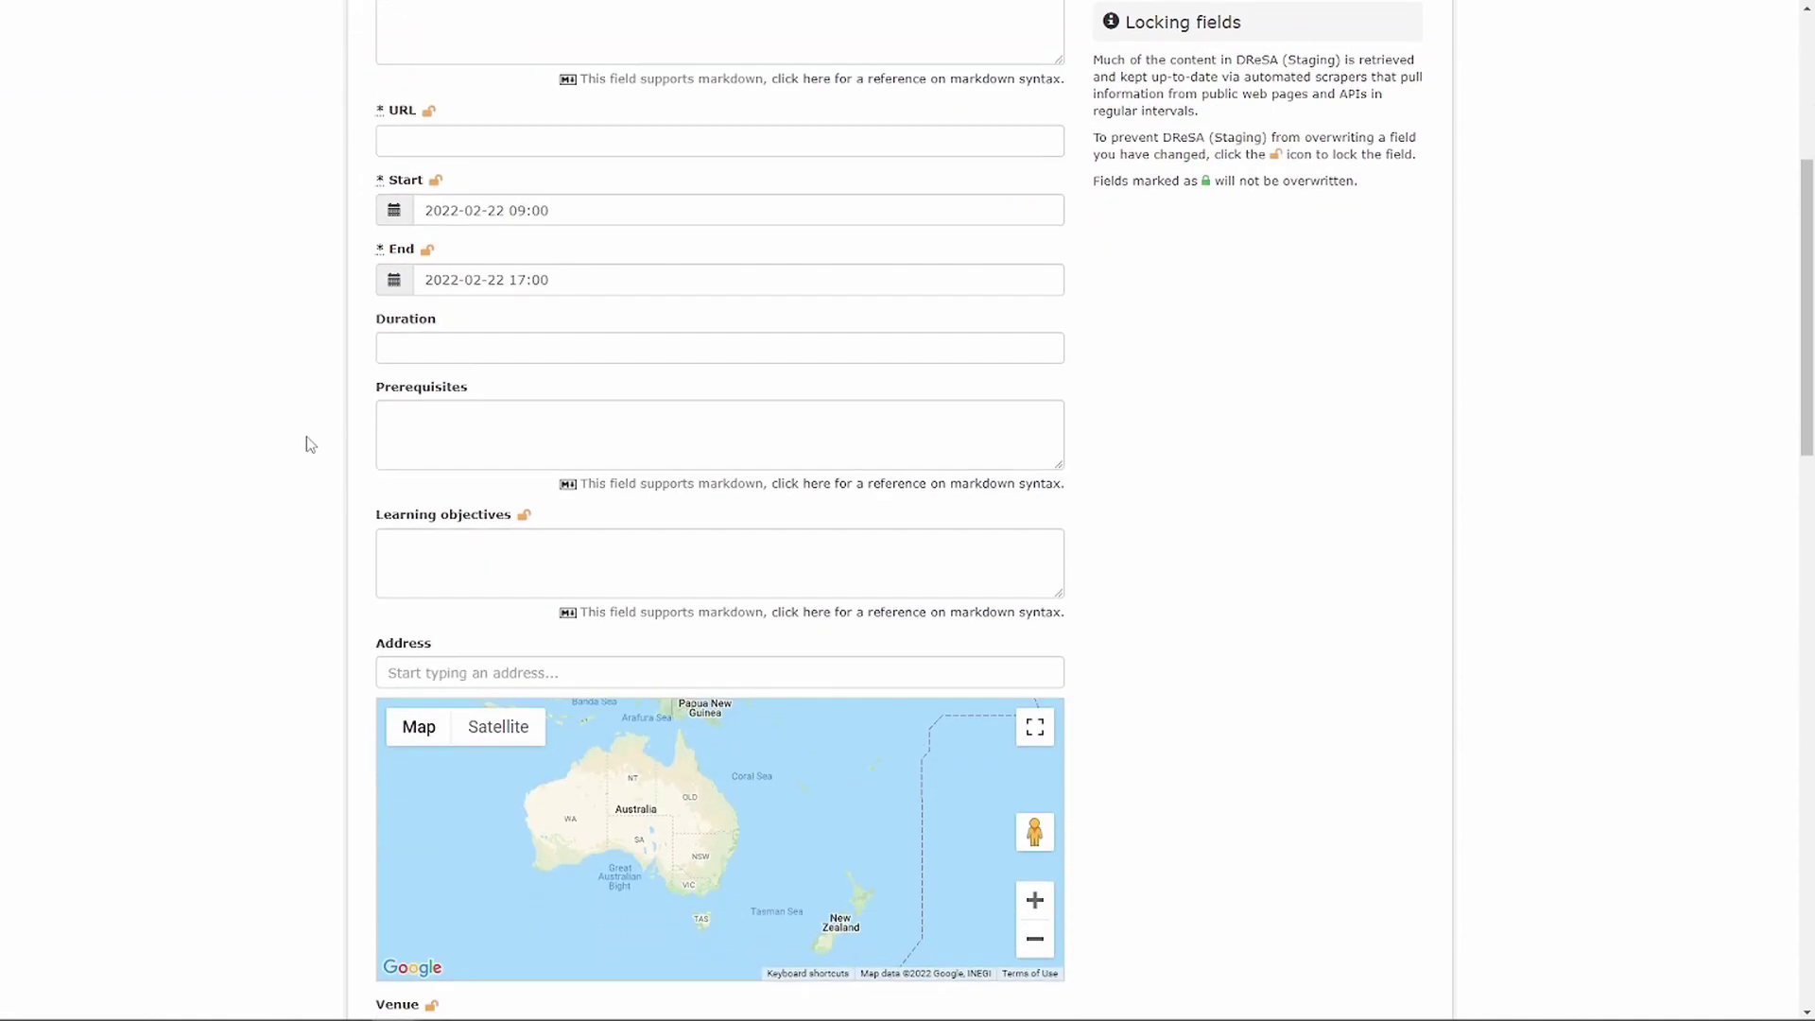
{"action": "scroll", "coordinate": [308, 447], "scroll_direction": "down", "scroll_amount": 5}
{"action": "mouse_move", "coordinate": [383, 577]}
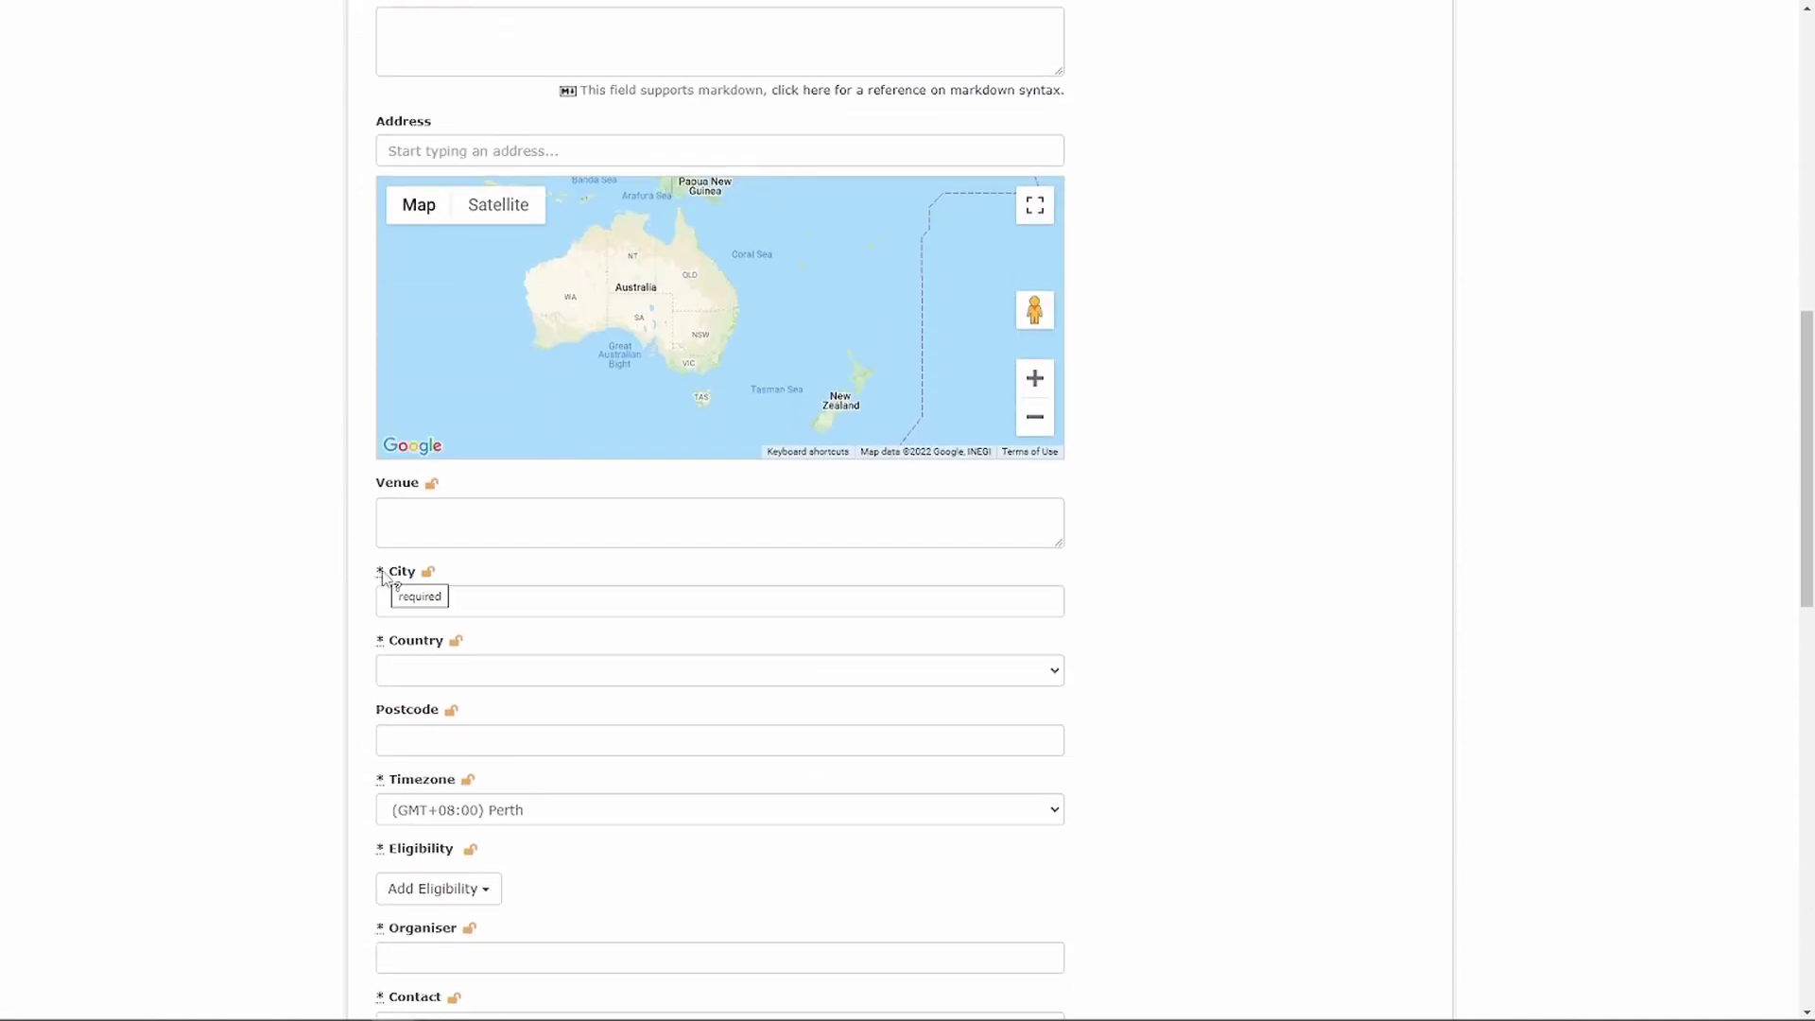
{"action": "mouse_move", "coordinate": [382, 647]}
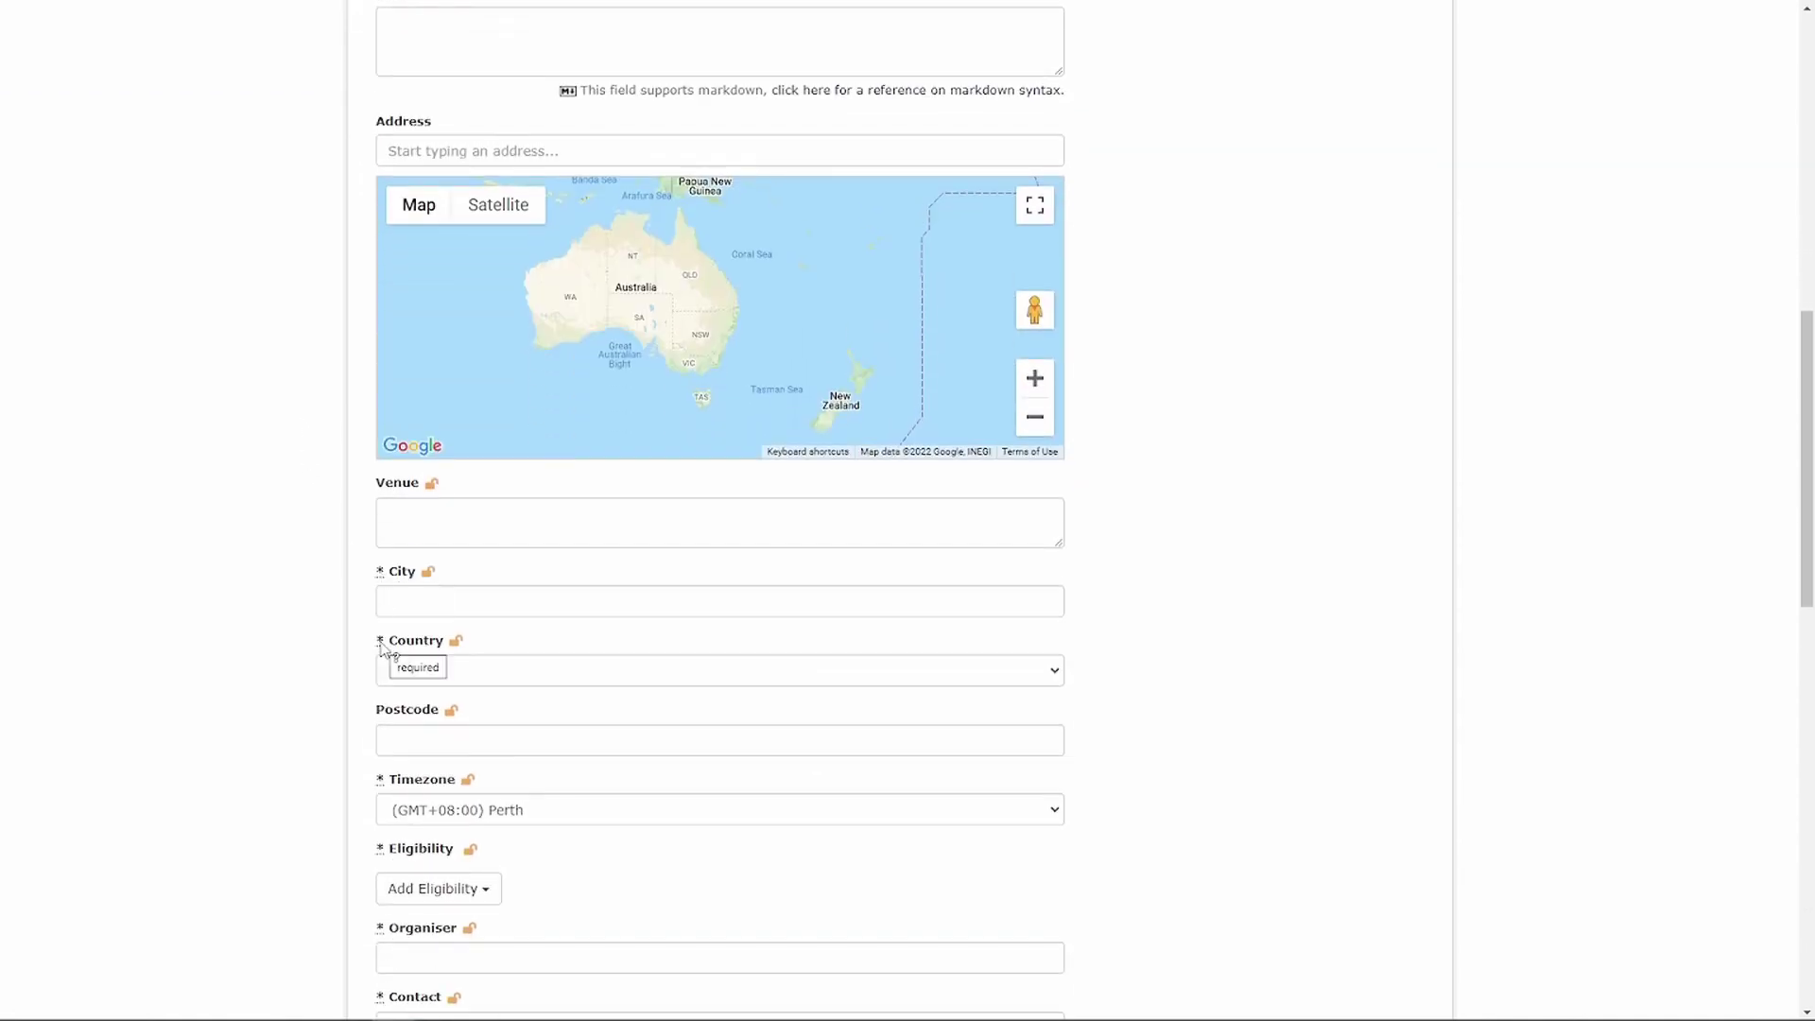
{"action": "scroll", "coordinate": [272, 572], "scroll_direction": "up", "scroll_amount": 10}
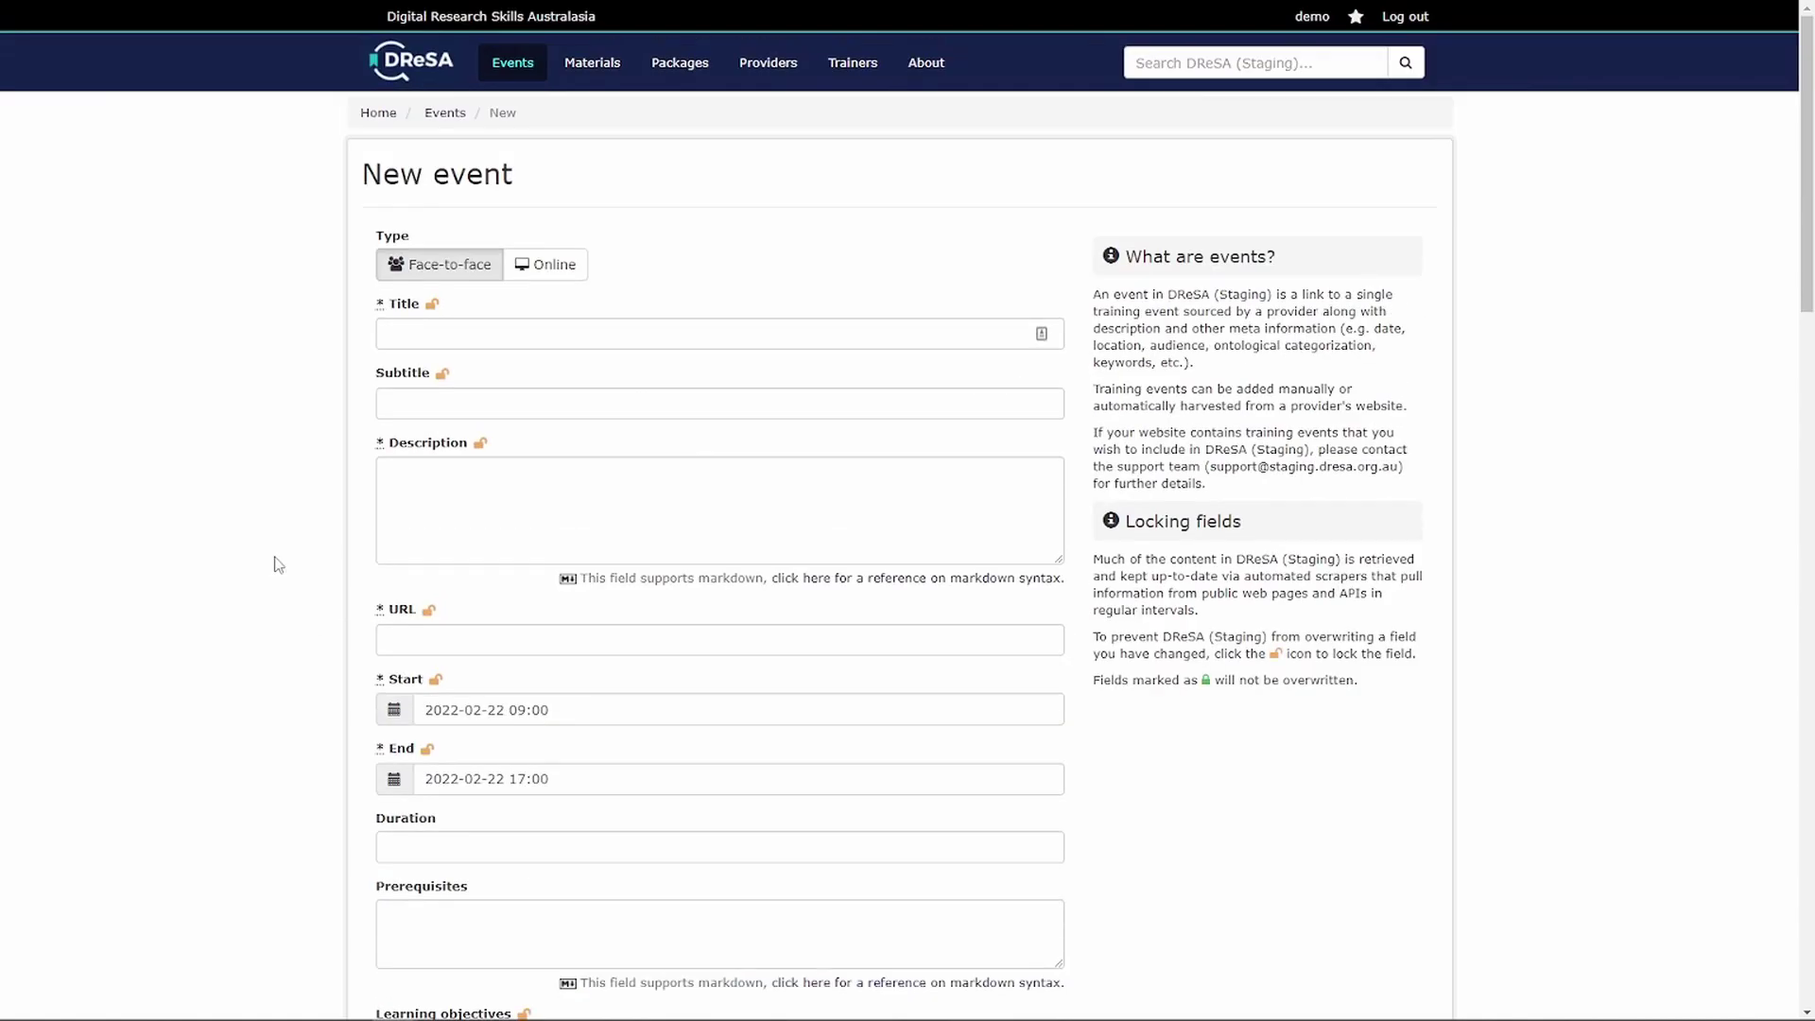
{"action": "left_click", "coordinate": [412, 333]}
{"action": "type", "text": "Demo Event"}
{"action": "key", "text": "Tab"}
{"action": "key", "text": "Tab"}
{"action": "type", "text": "some de"}
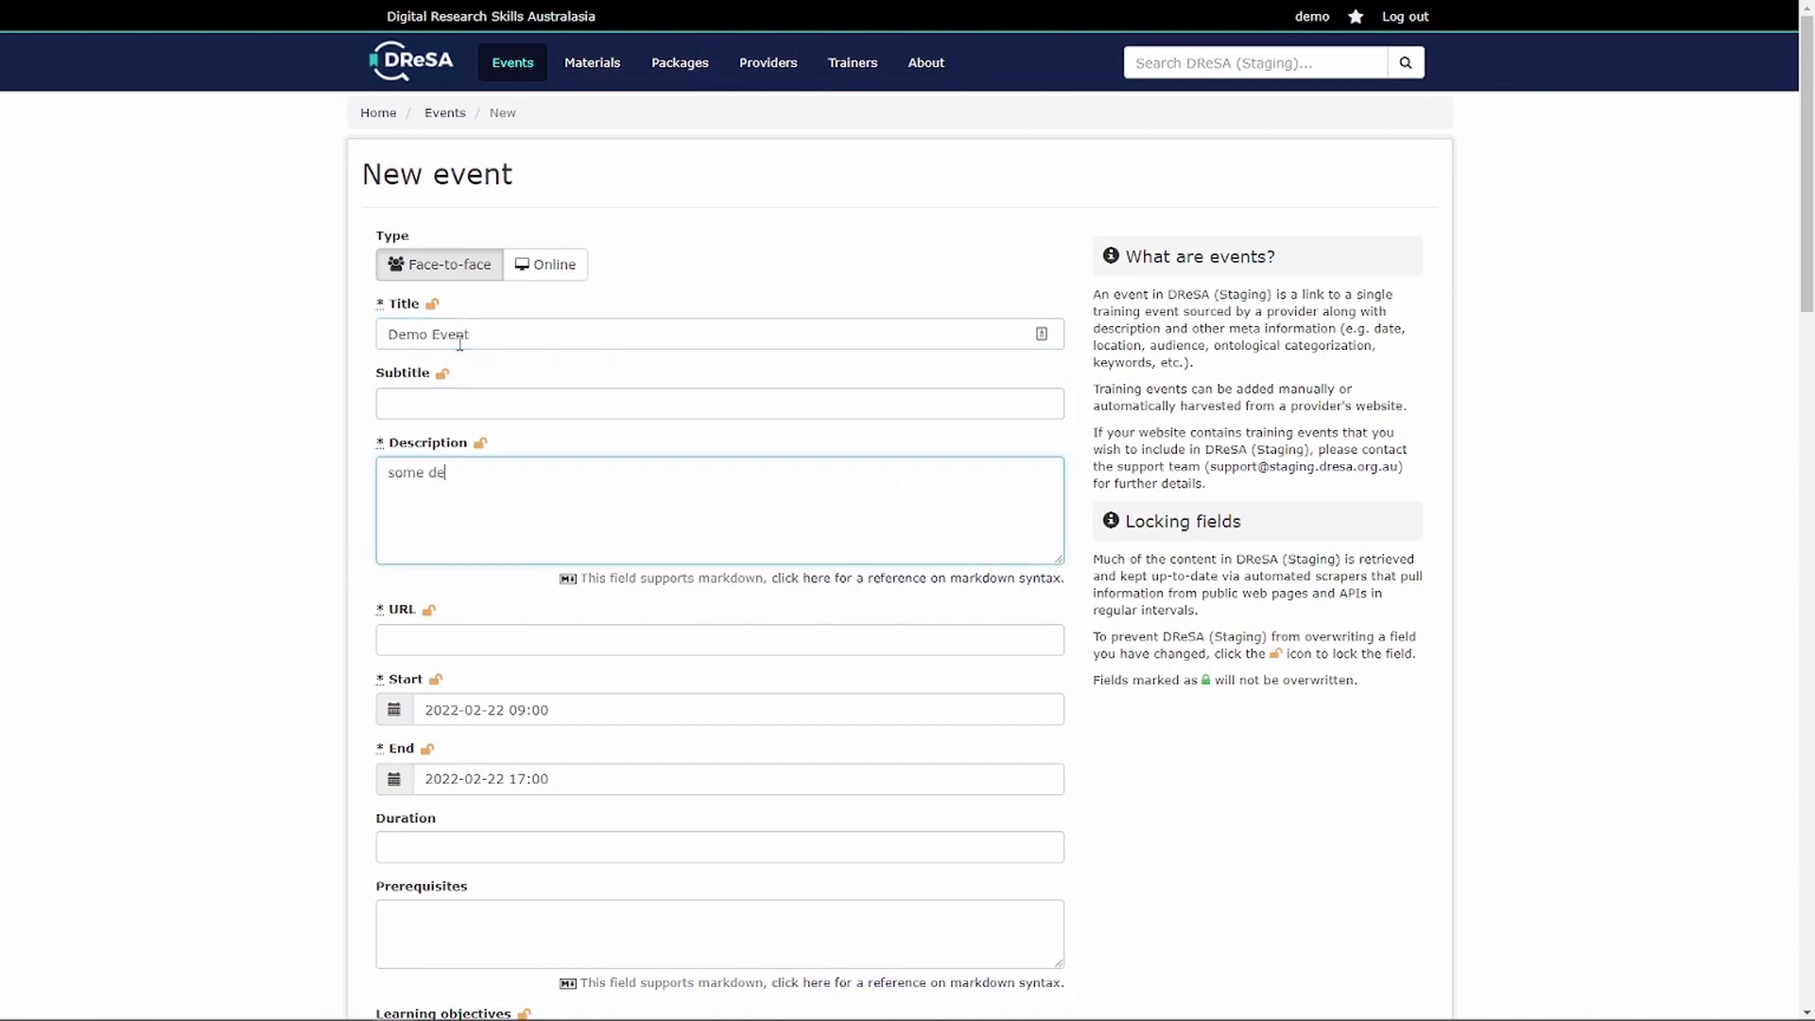
{"action": "type", "text": "scription..."}
{"action": "key", "text": "Tab"}
{"action": "key", "text": "Tab"}
{"action": "type", "text": "https://"}
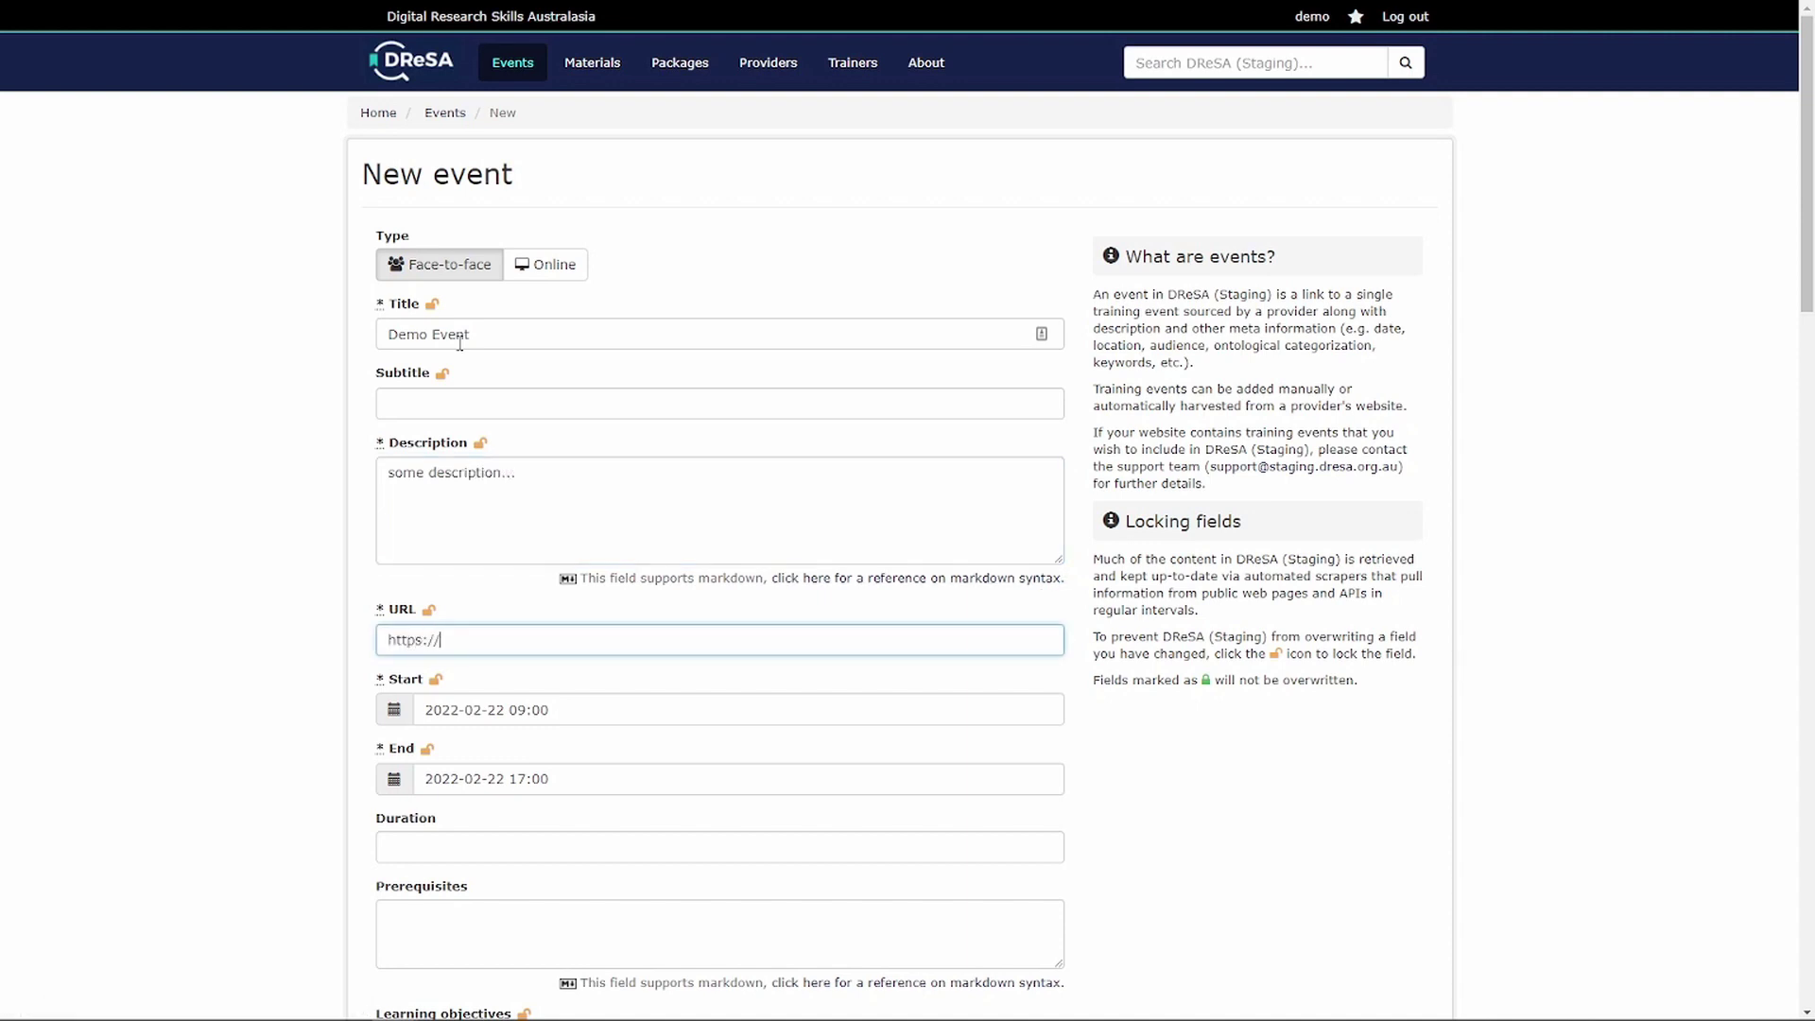
{"action": "type", "text": "dresa.org.au"}
- Set the event to run on 24 February 2022 from 09:00 to 10:00
{"action": "left_click", "coordinate": [395, 709]}
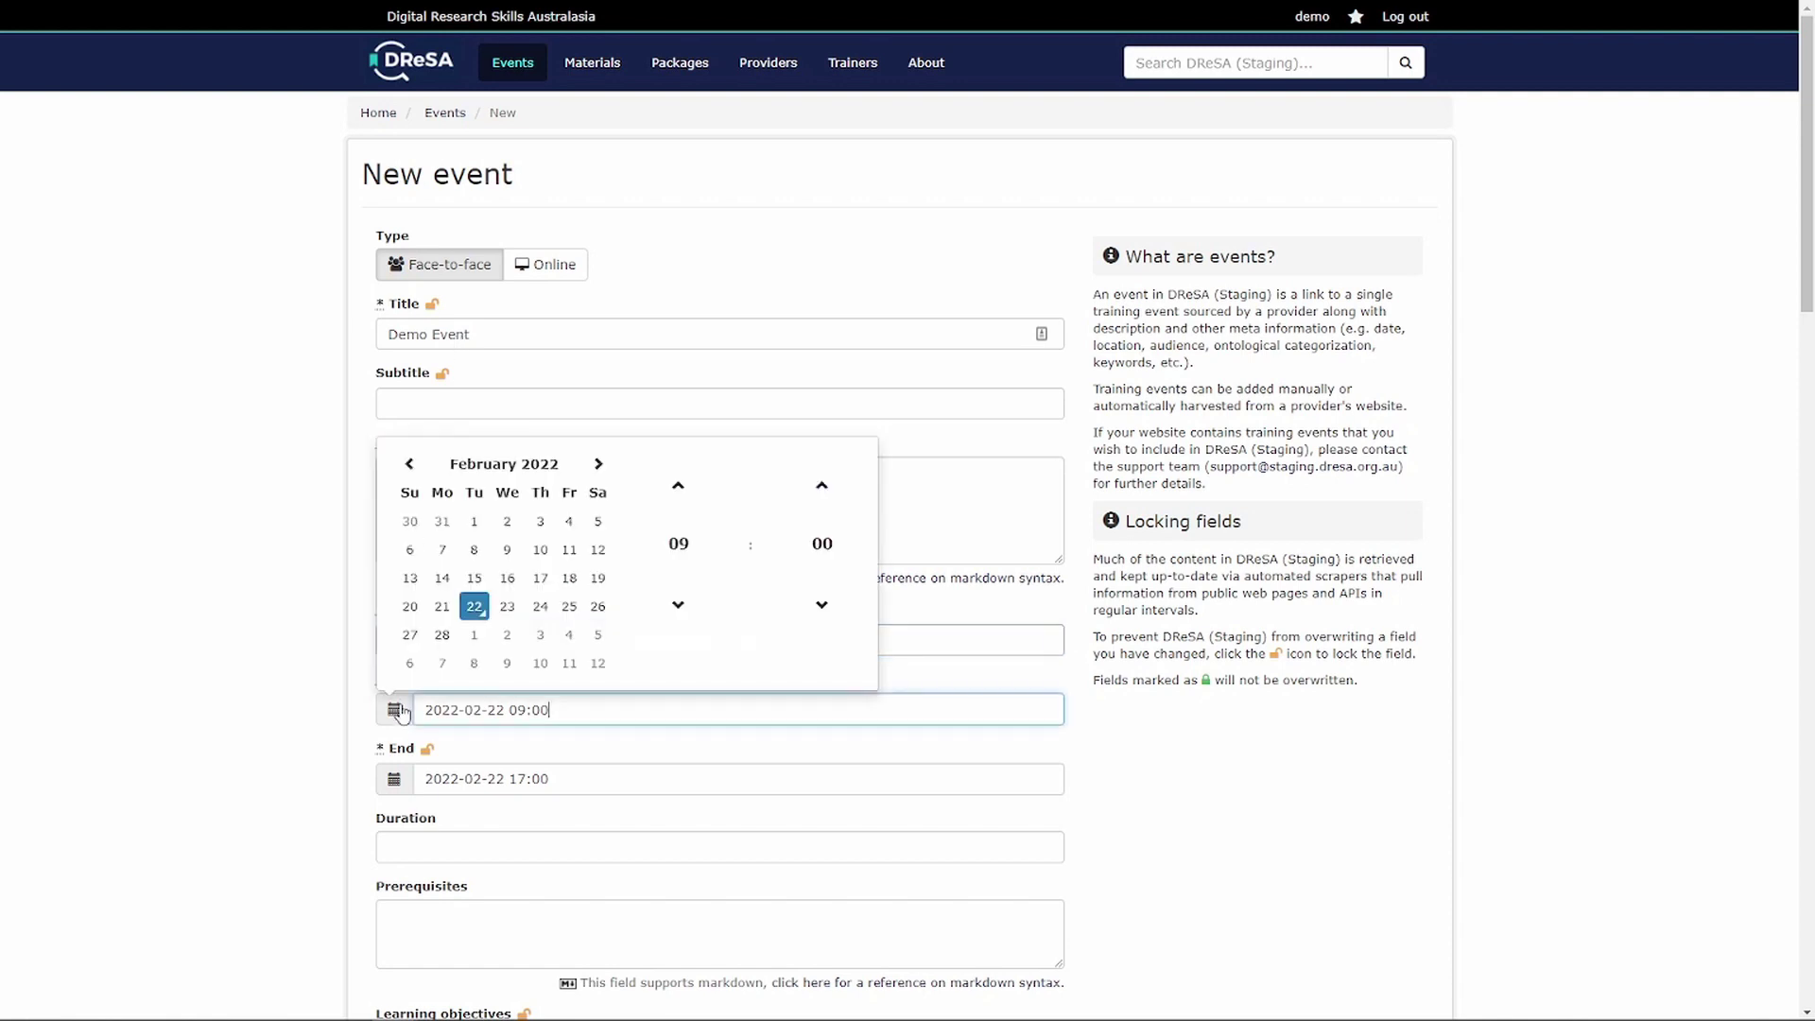
{"action": "left_click", "coordinate": [539, 606]}
{"action": "left_click", "coordinate": [466, 779]}
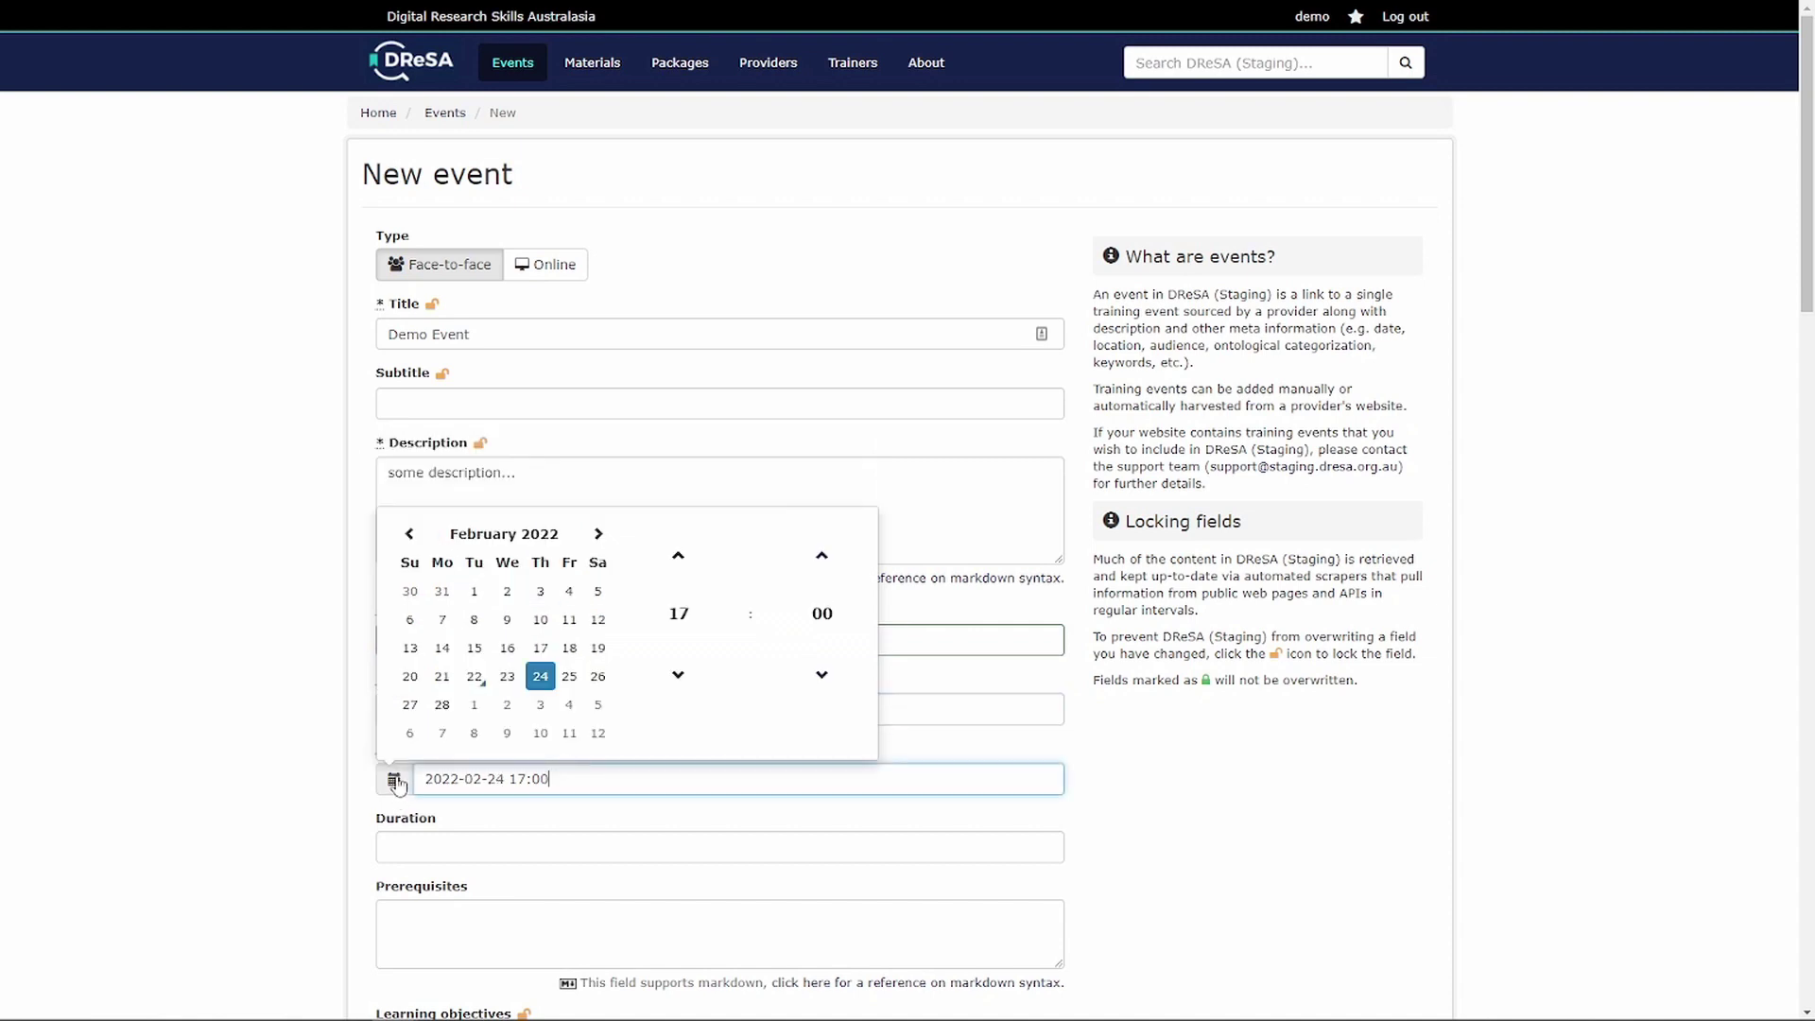
{"action": "left_click", "coordinate": [678, 674]}
{"action": "left_click", "coordinate": [678, 674]}
{"action": "left_click", "coordinate": [678, 674]}
{"action": "left_click", "coordinate": [678, 674]}
{"action": "left_click", "coordinate": [678, 674]}
{"action": "left_click", "coordinate": [581, 738]}
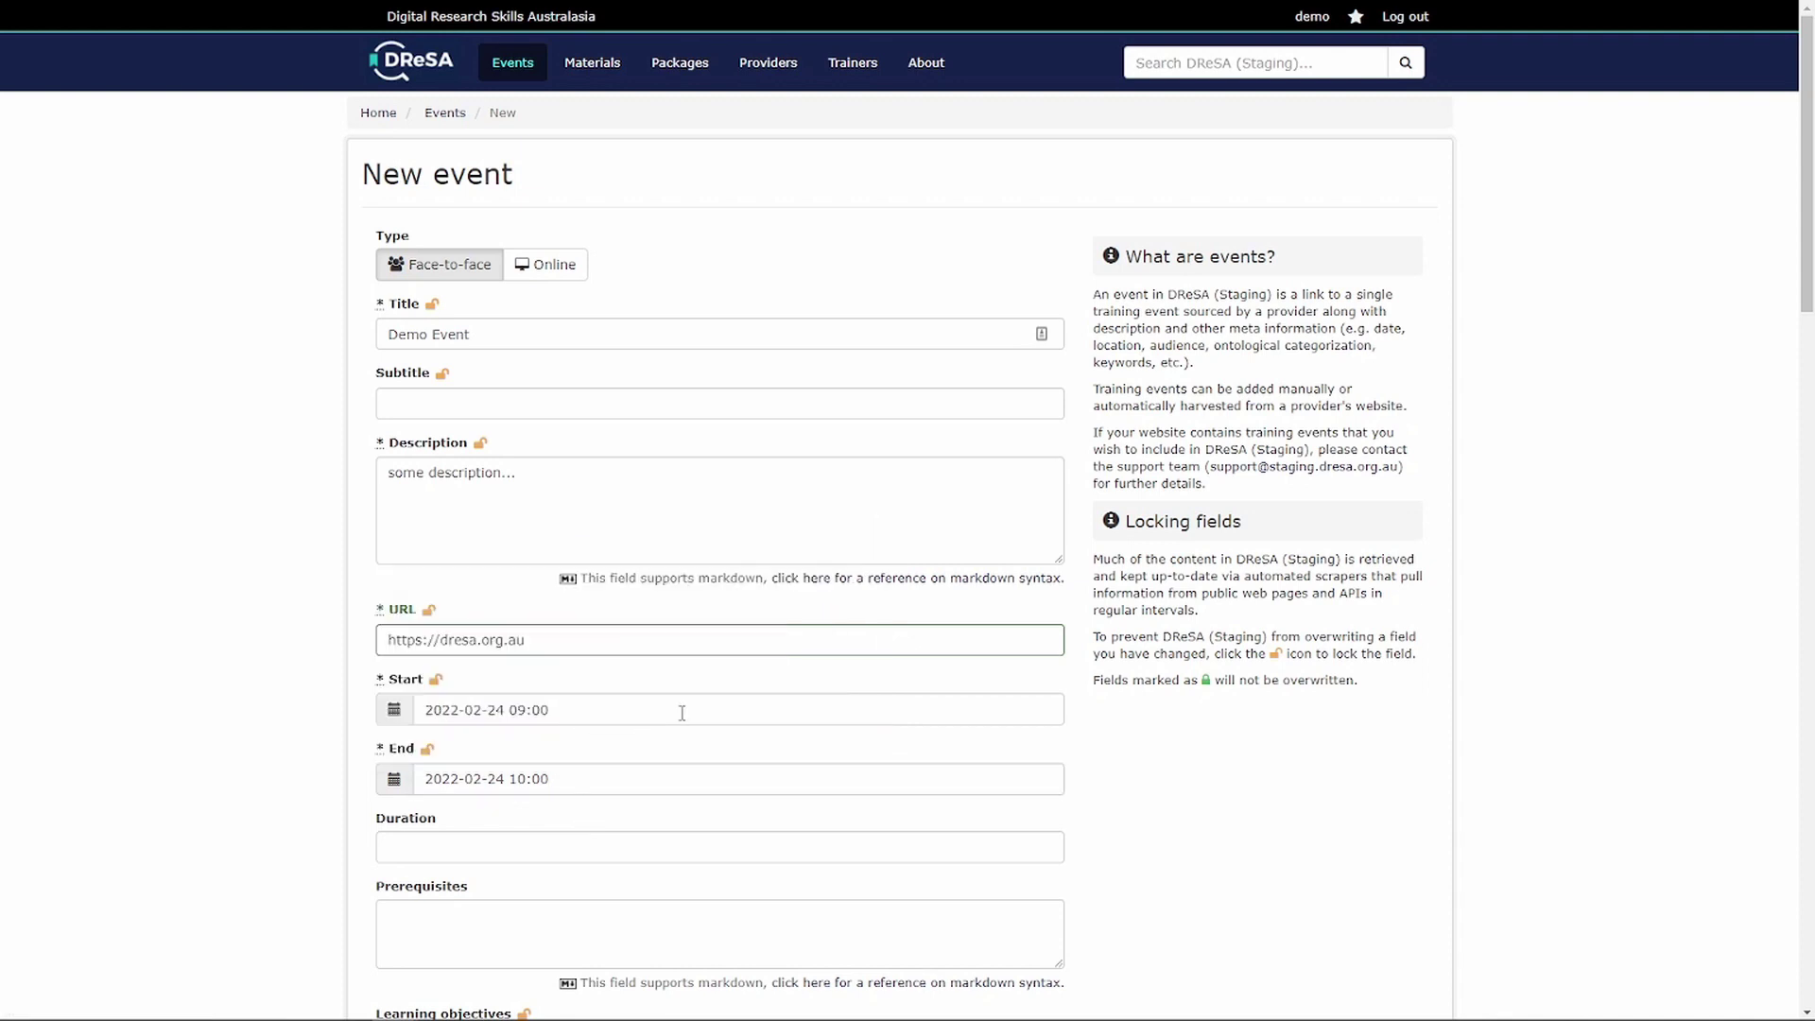
- Set the venue to NCI ANU in Acton (postcode 2601) with the (GMT+10:00) Canberra timezone
{"action": "left_click_drag", "start_coordinate": [1812, 263], "coordinate": [1722, 595]}
{"action": "left_click", "coordinate": [427, 55]}
{"action": "type", "text": "na"}
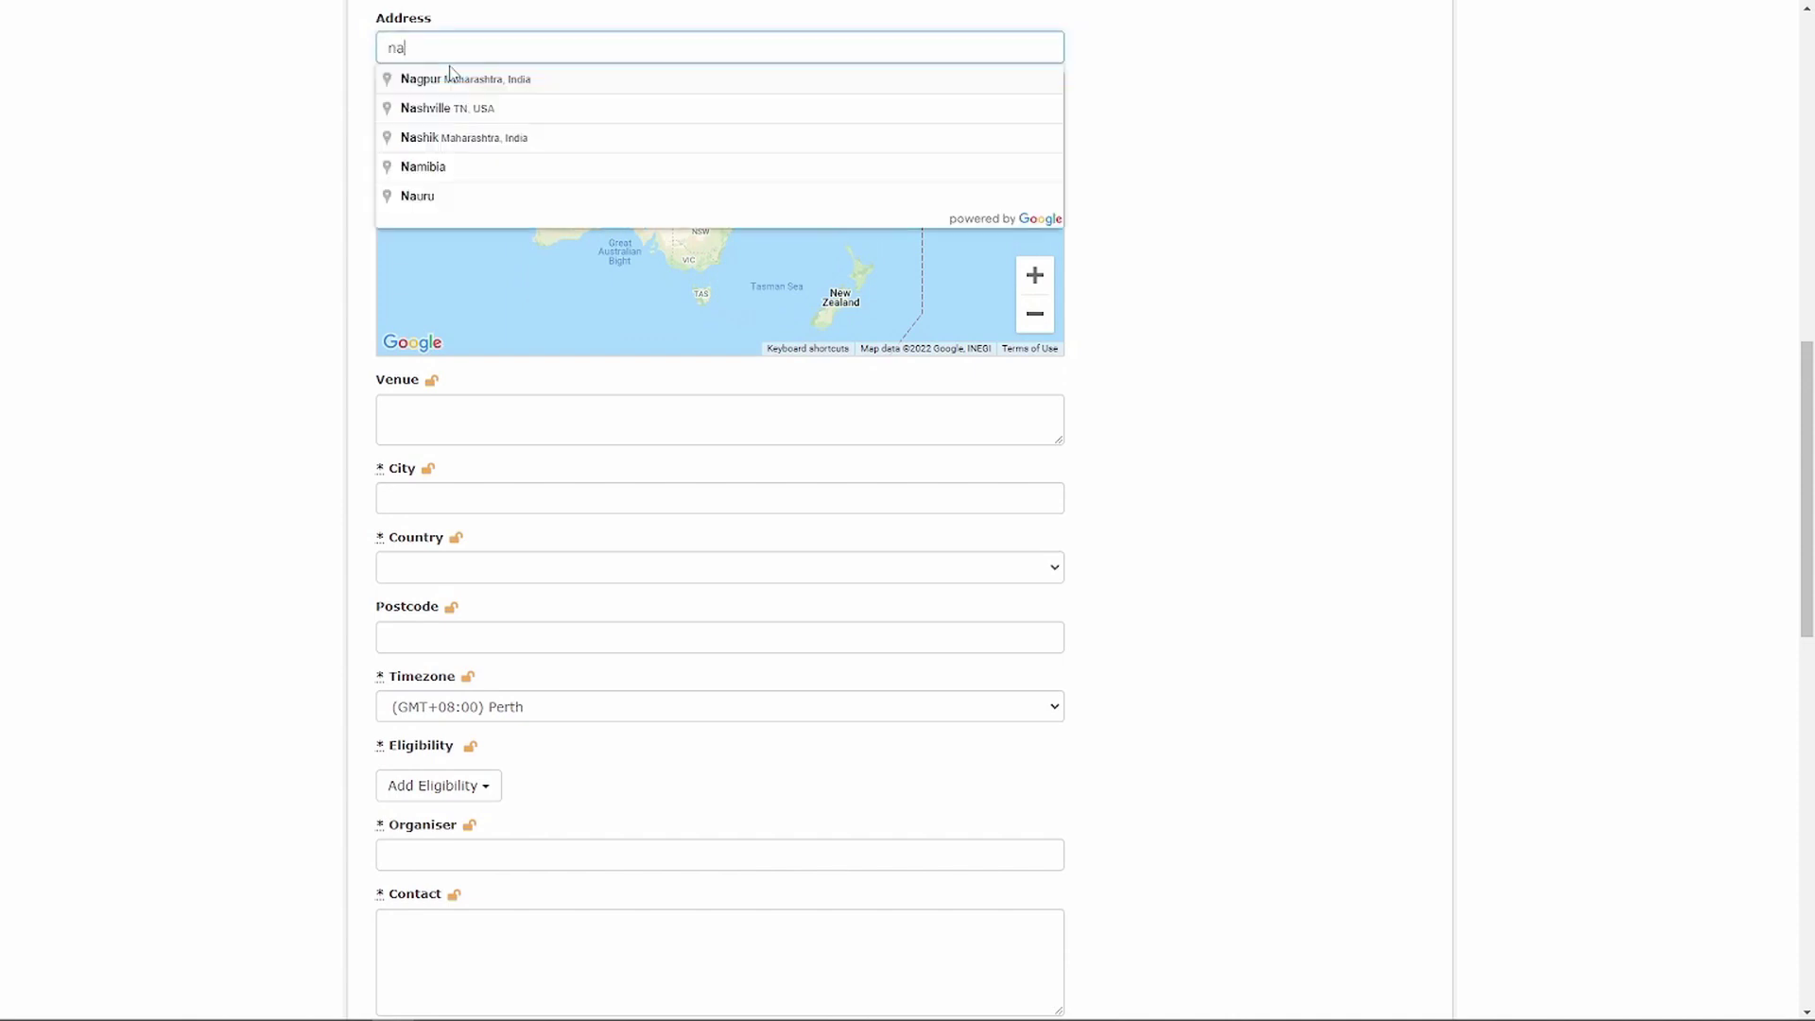
{"action": "type", "text": "tional computat"}
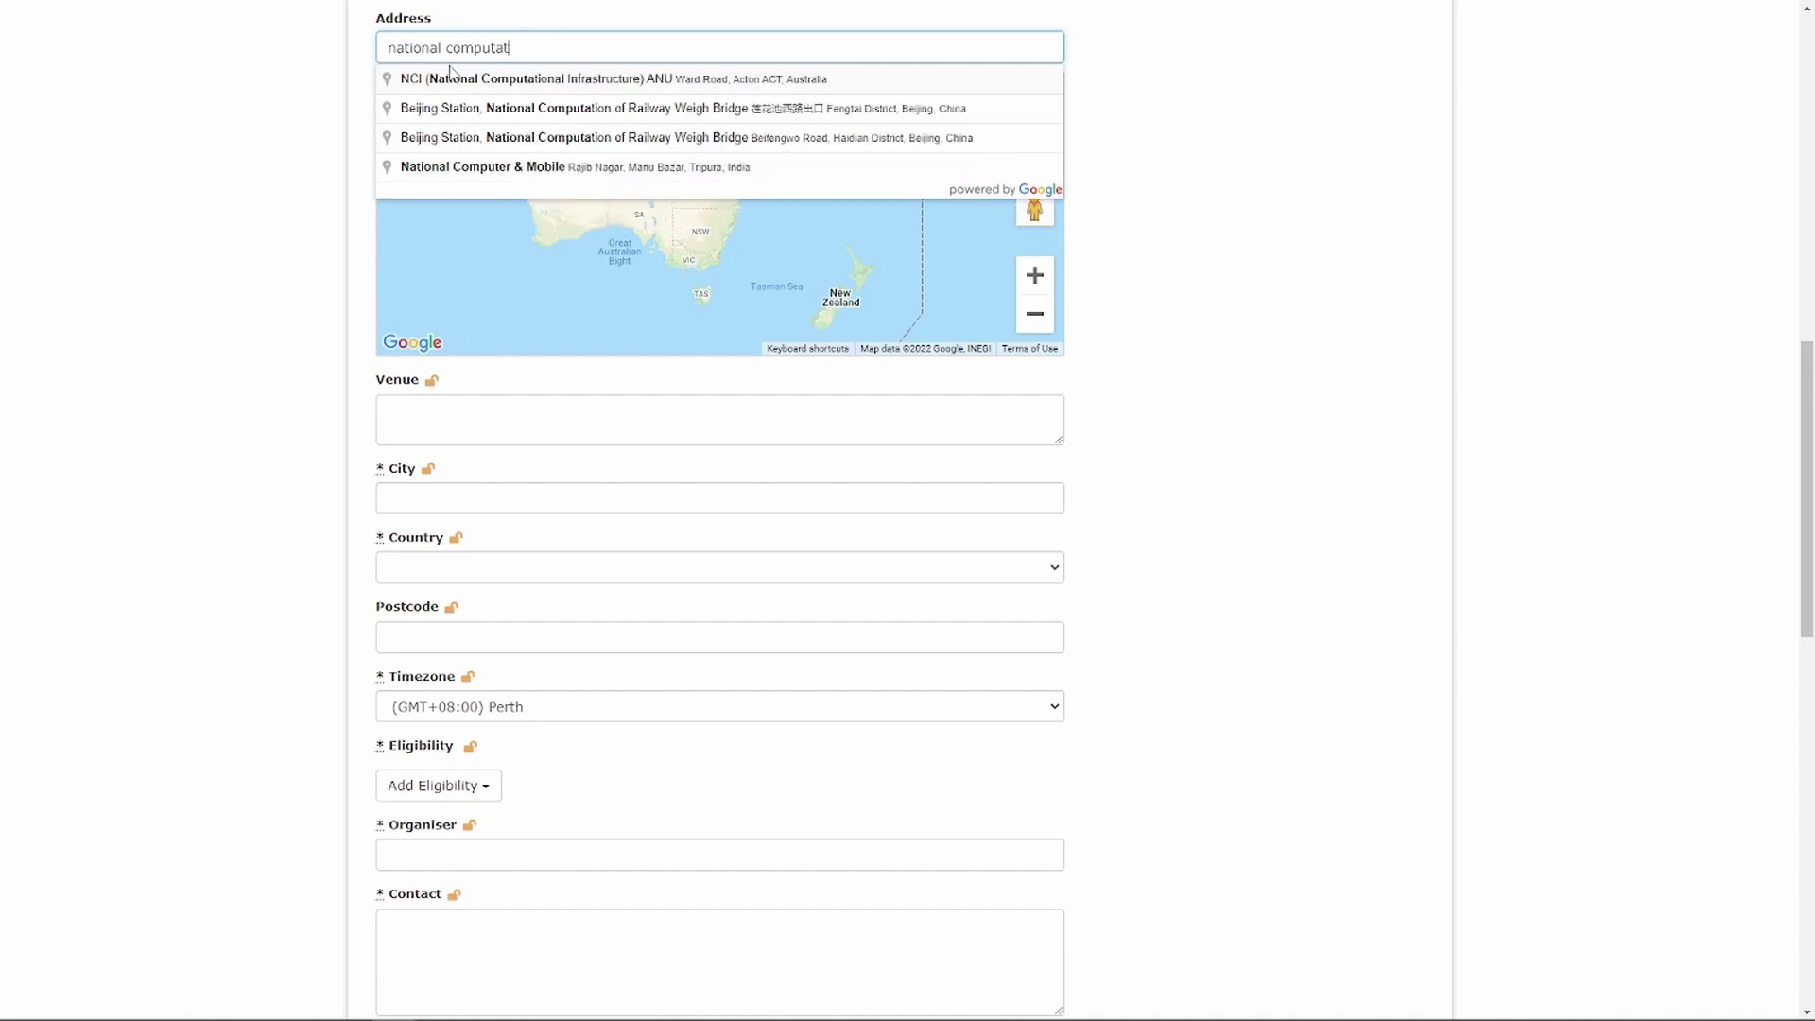
{"action": "type", "text": "ional"}
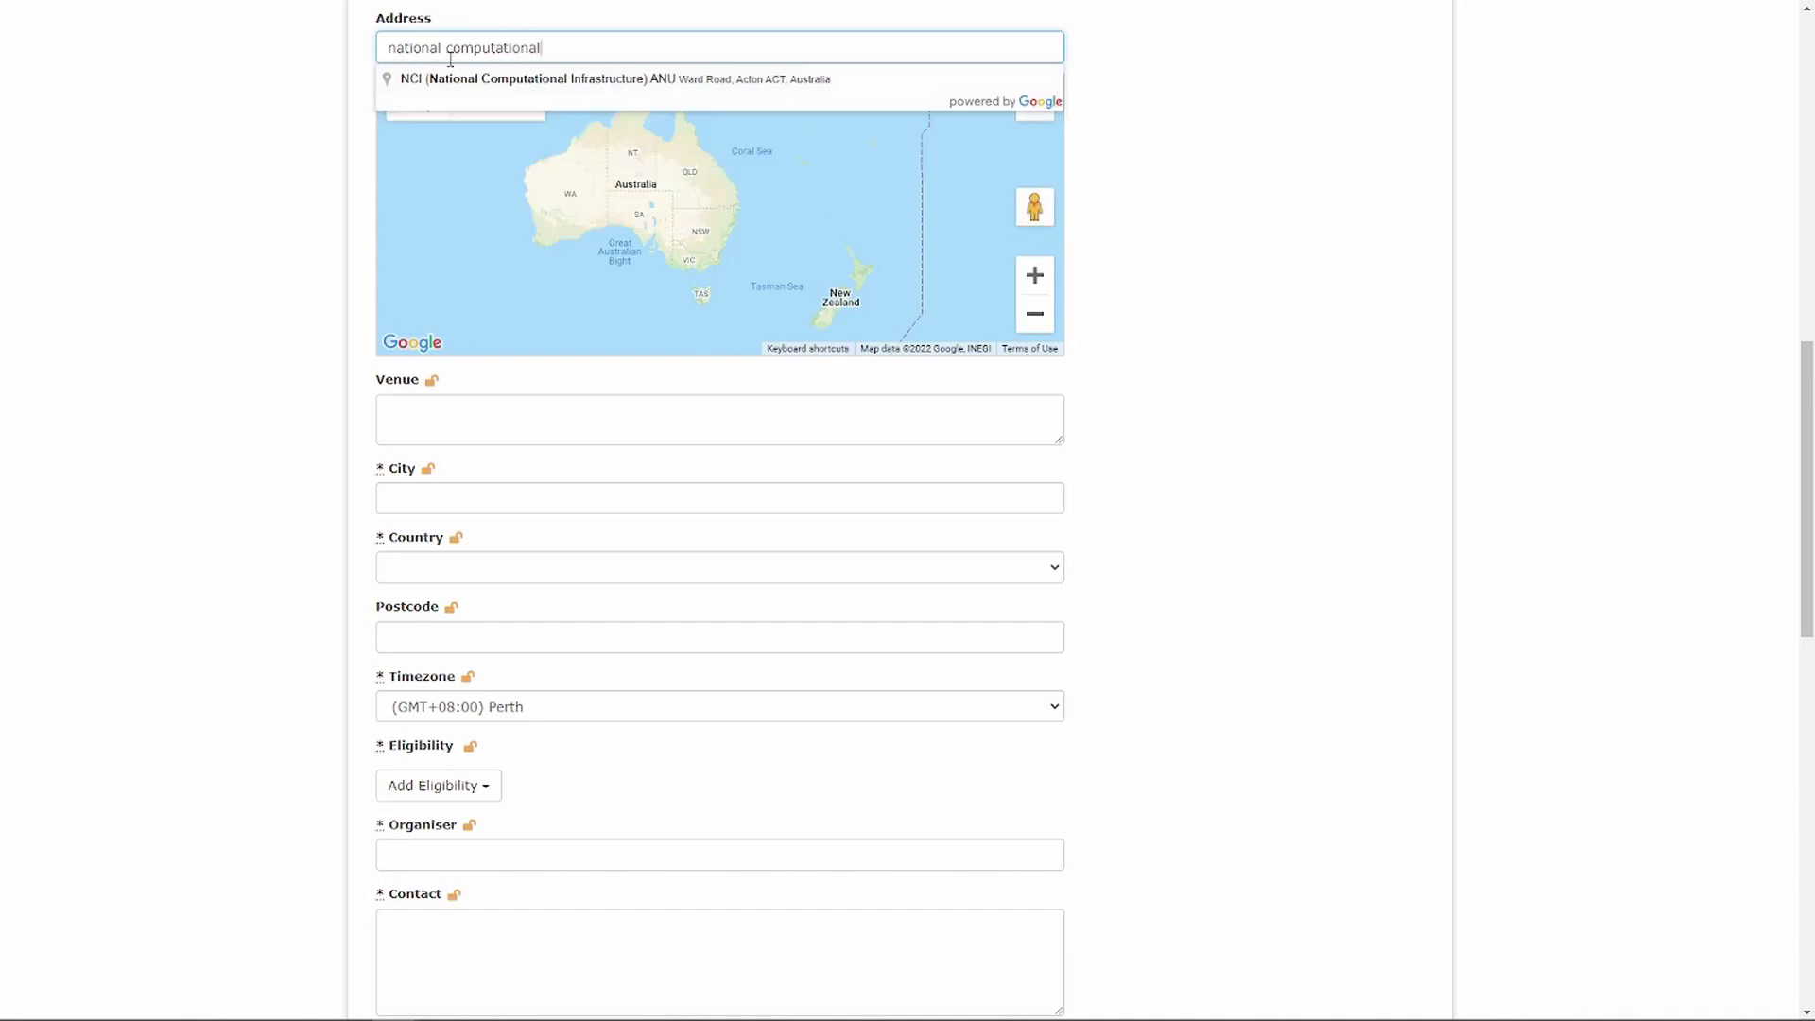
{"action": "left_click", "coordinate": [483, 83]}
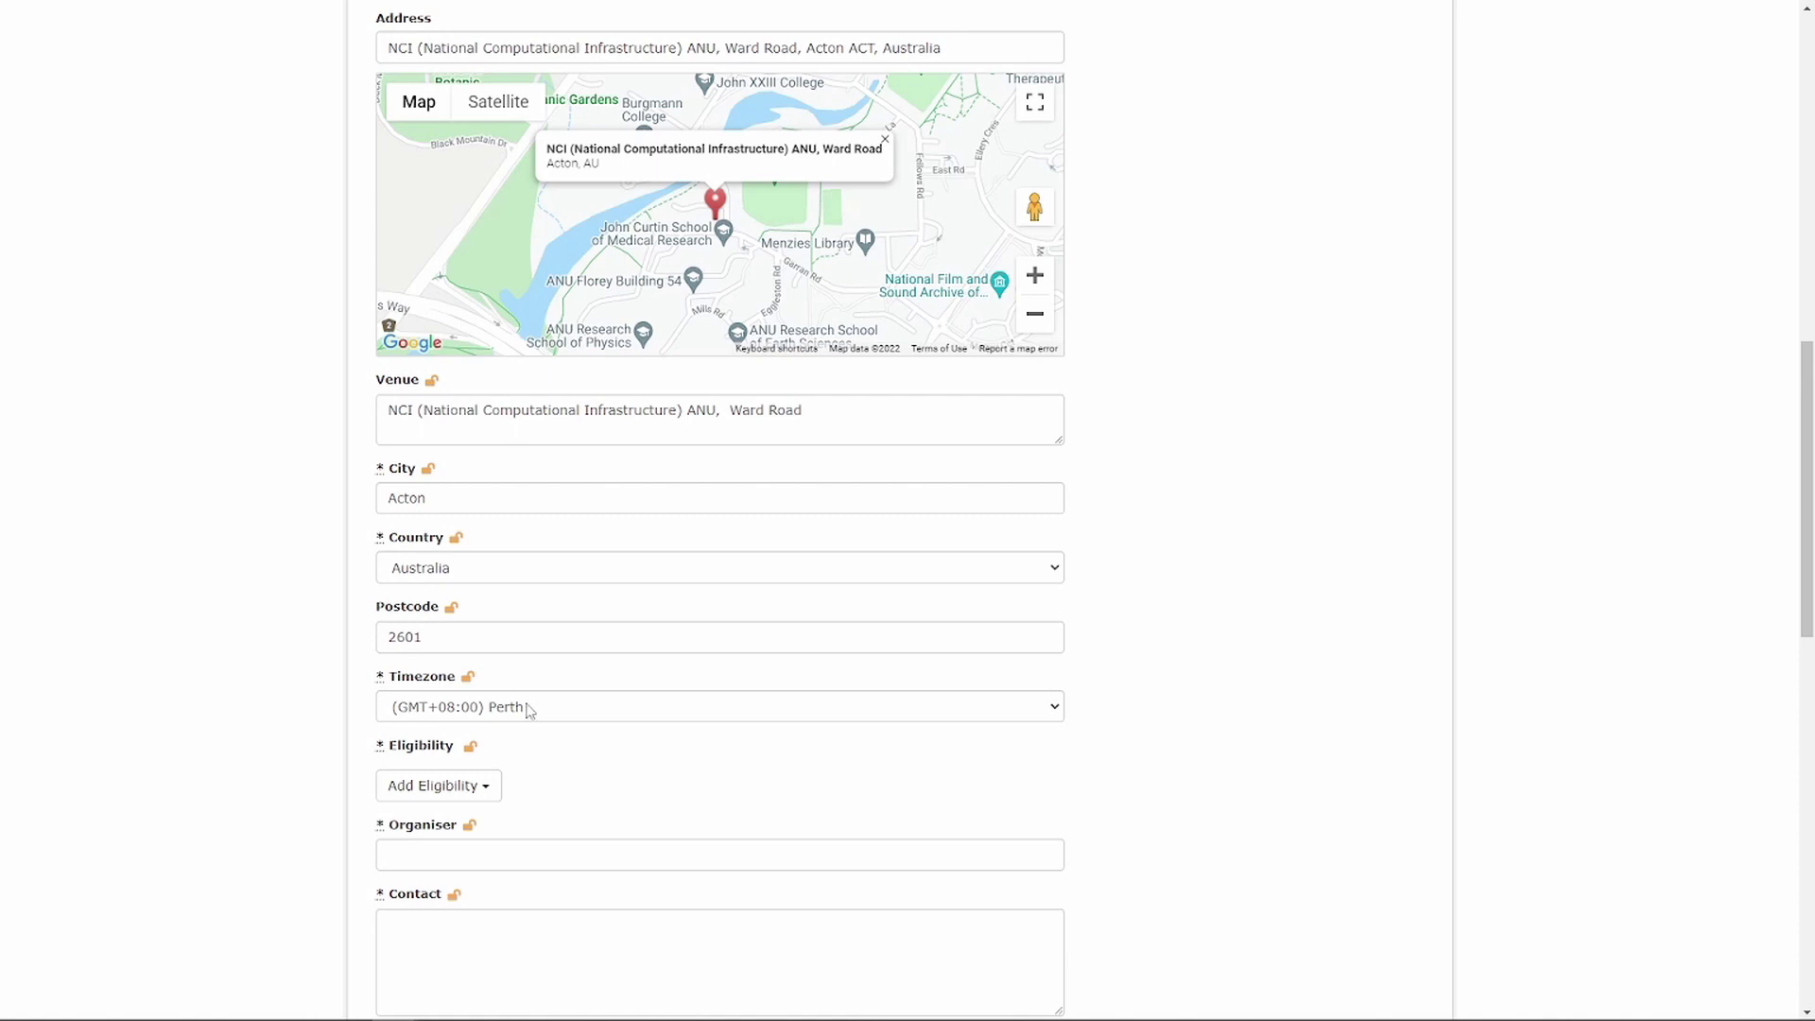
{"action": "left_click", "coordinate": [1050, 709]}
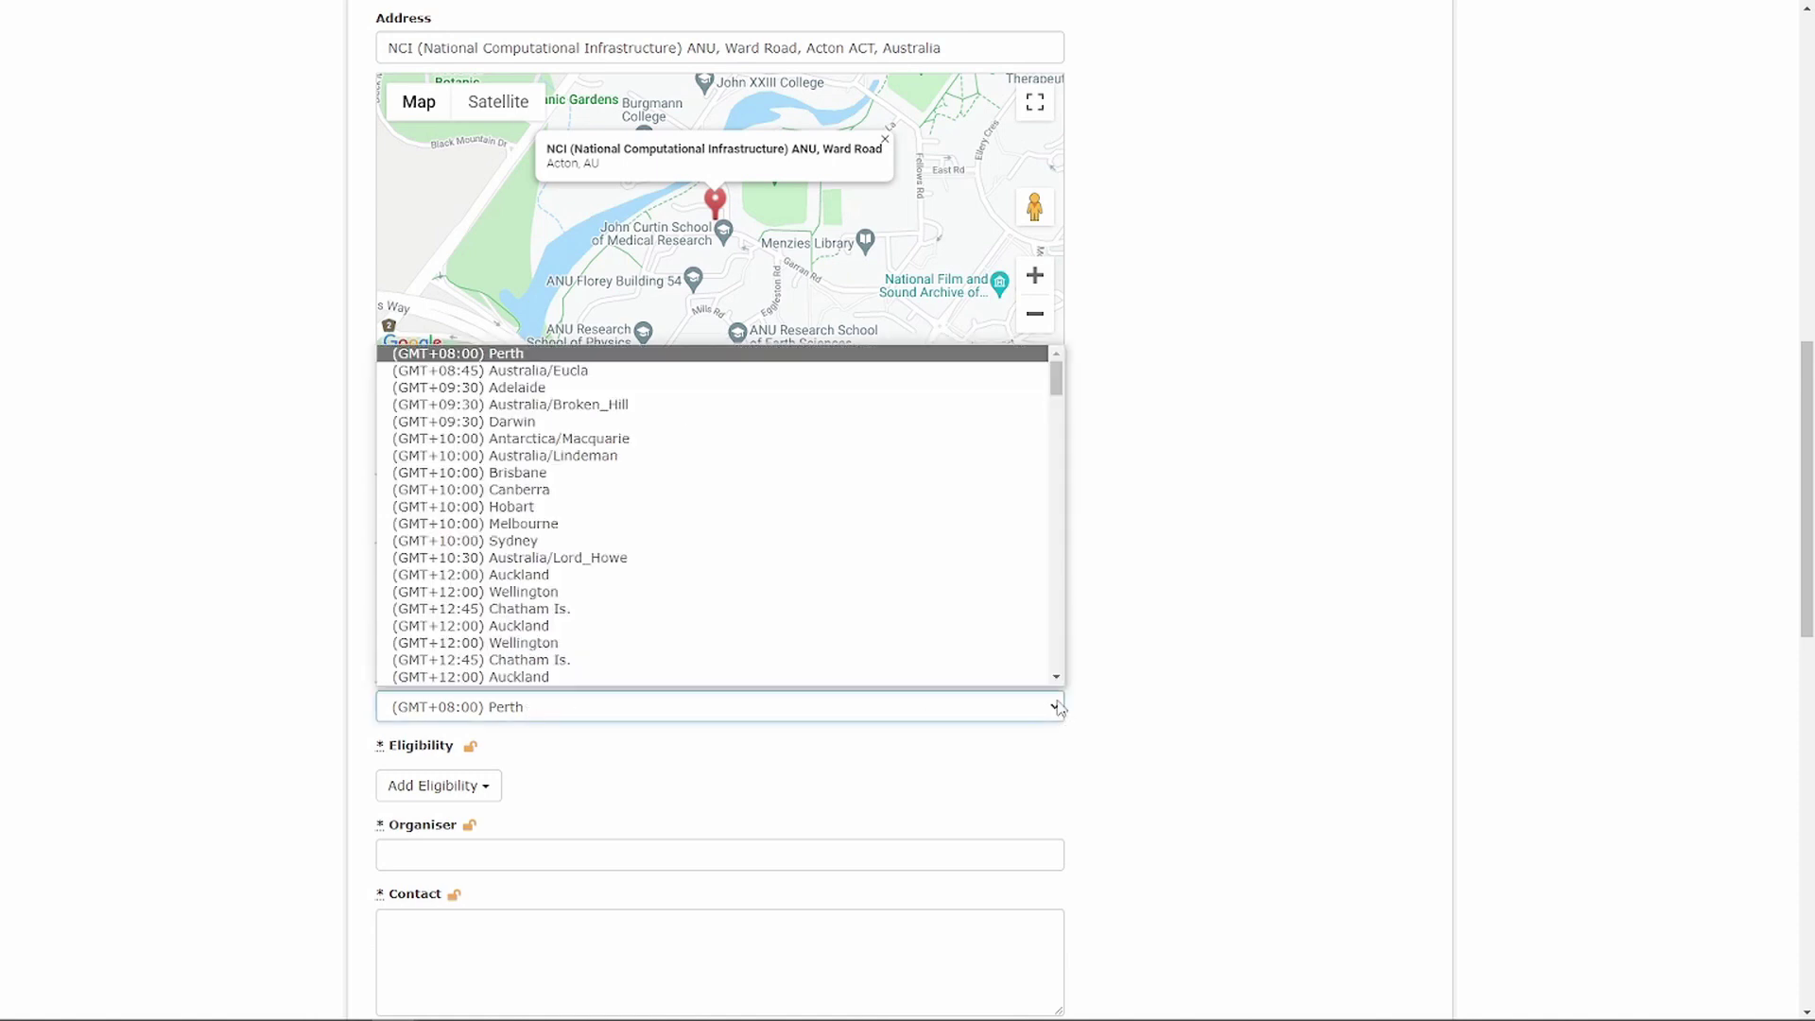
{"action": "left_click", "coordinate": [662, 459]}
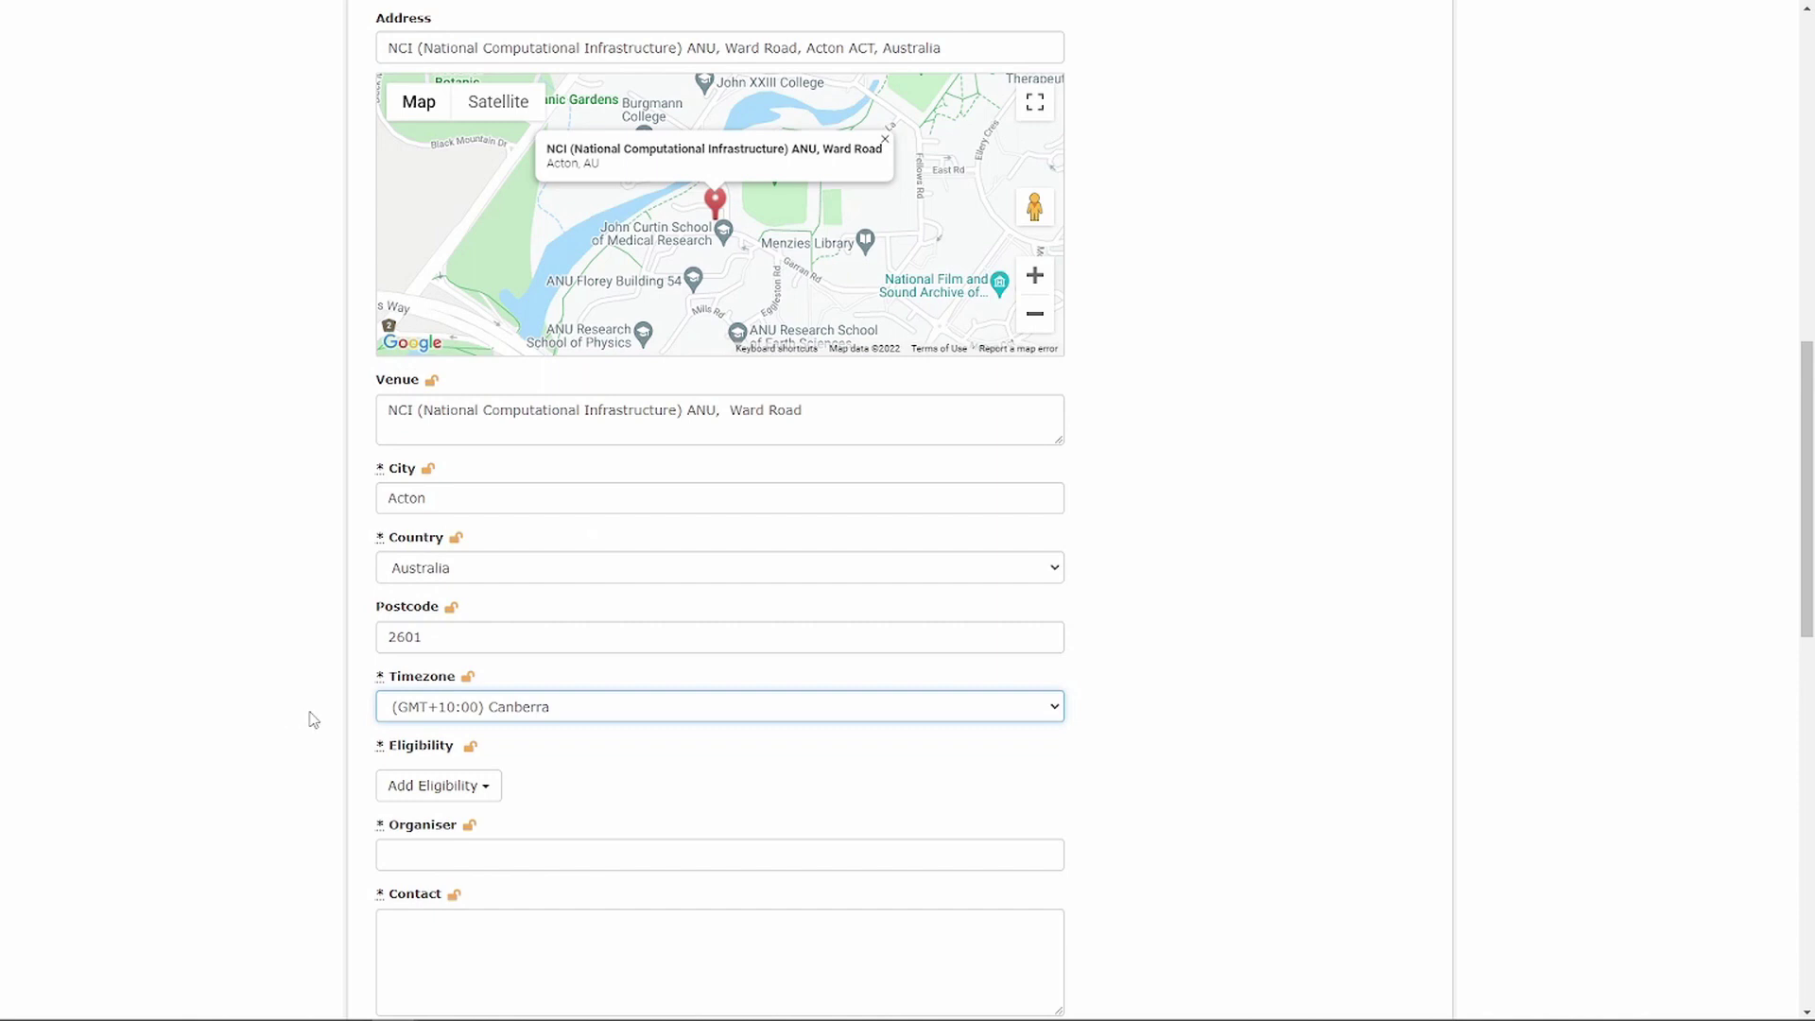
- Mark eligibility as Open to all and begin entering NCI as organiser
{"action": "scroll", "coordinate": [305, 723], "scroll_direction": "down", "scroll_amount": 5}
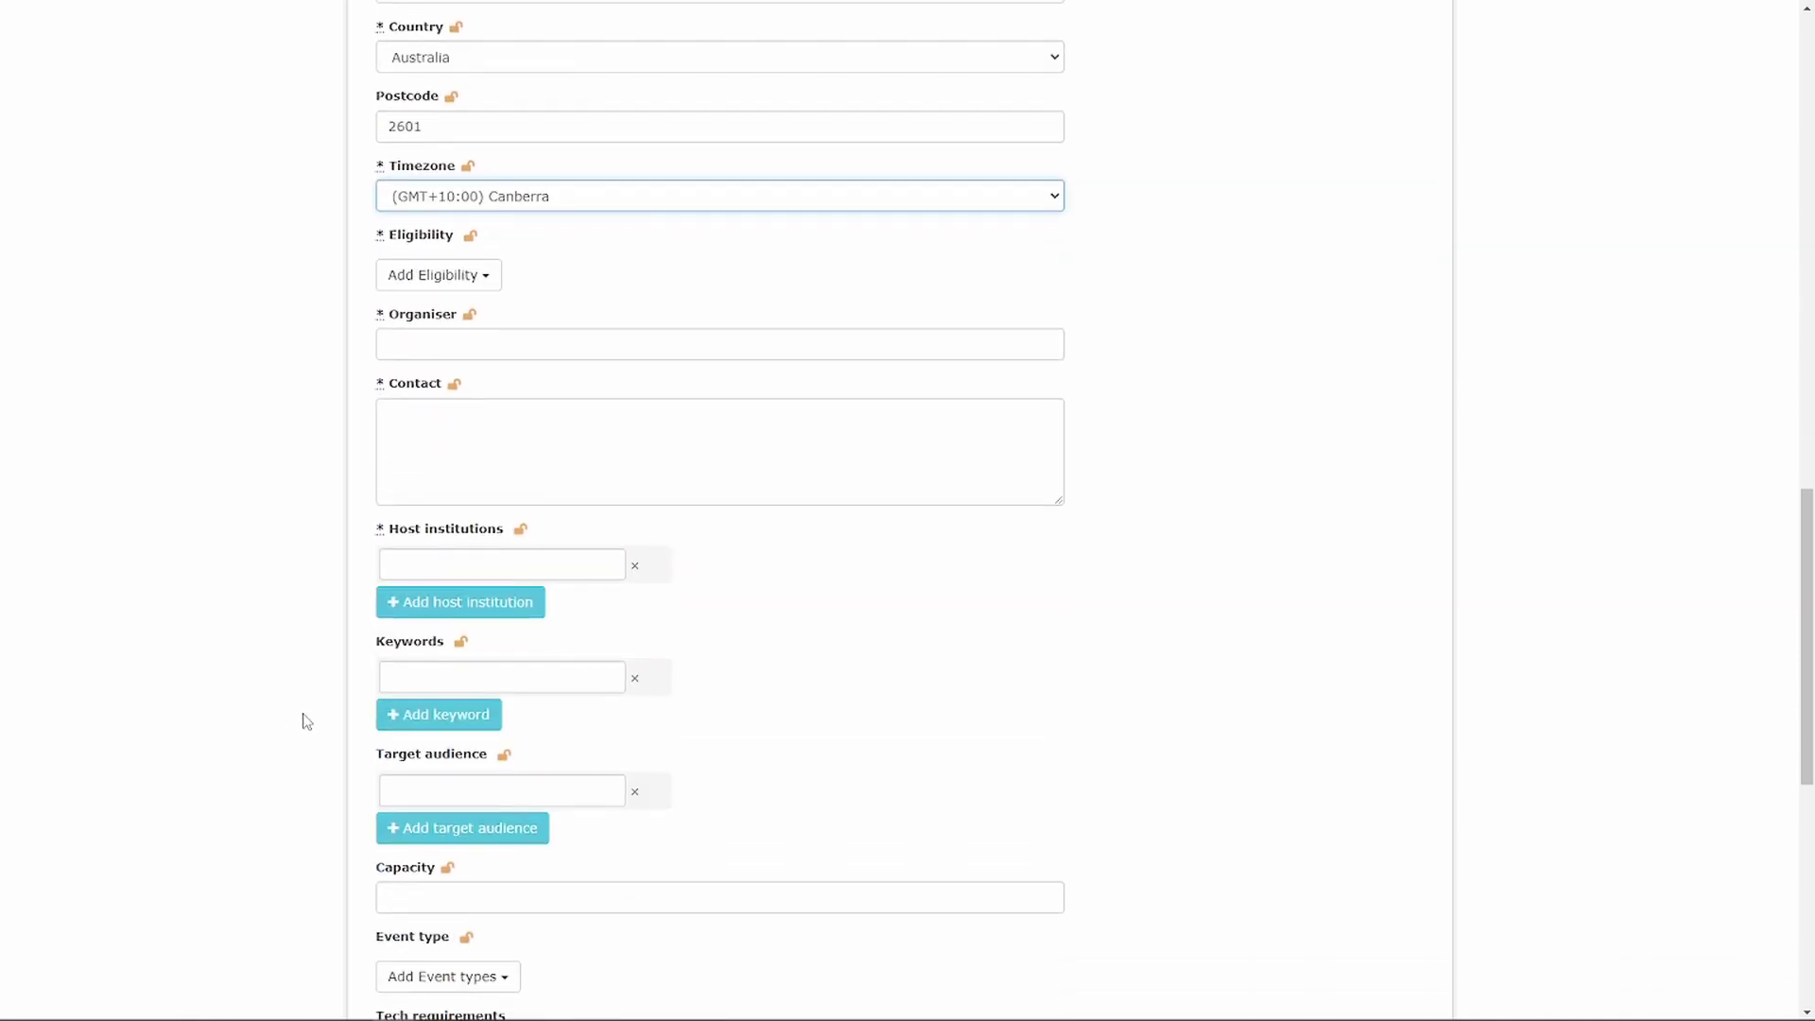
{"action": "left_click", "coordinate": [446, 276]}
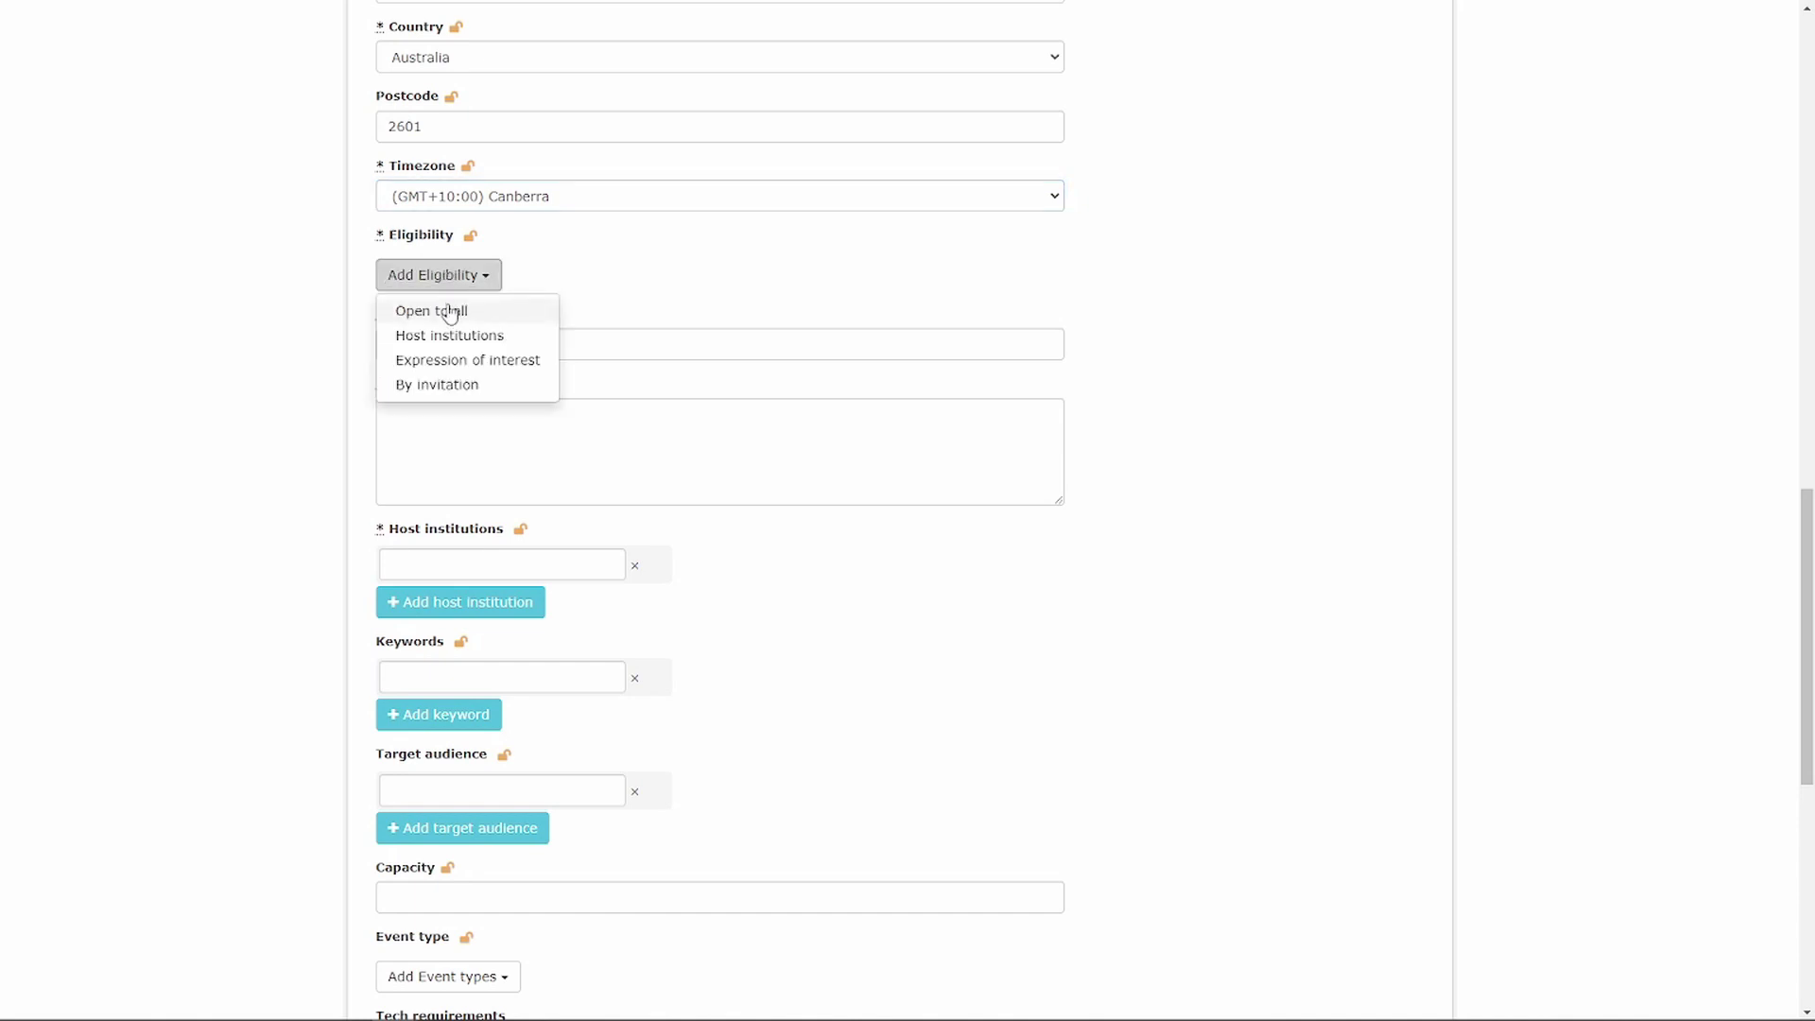
{"action": "left_click", "coordinate": [437, 310]}
{"action": "left_click", "coordinate": [441, 369]}
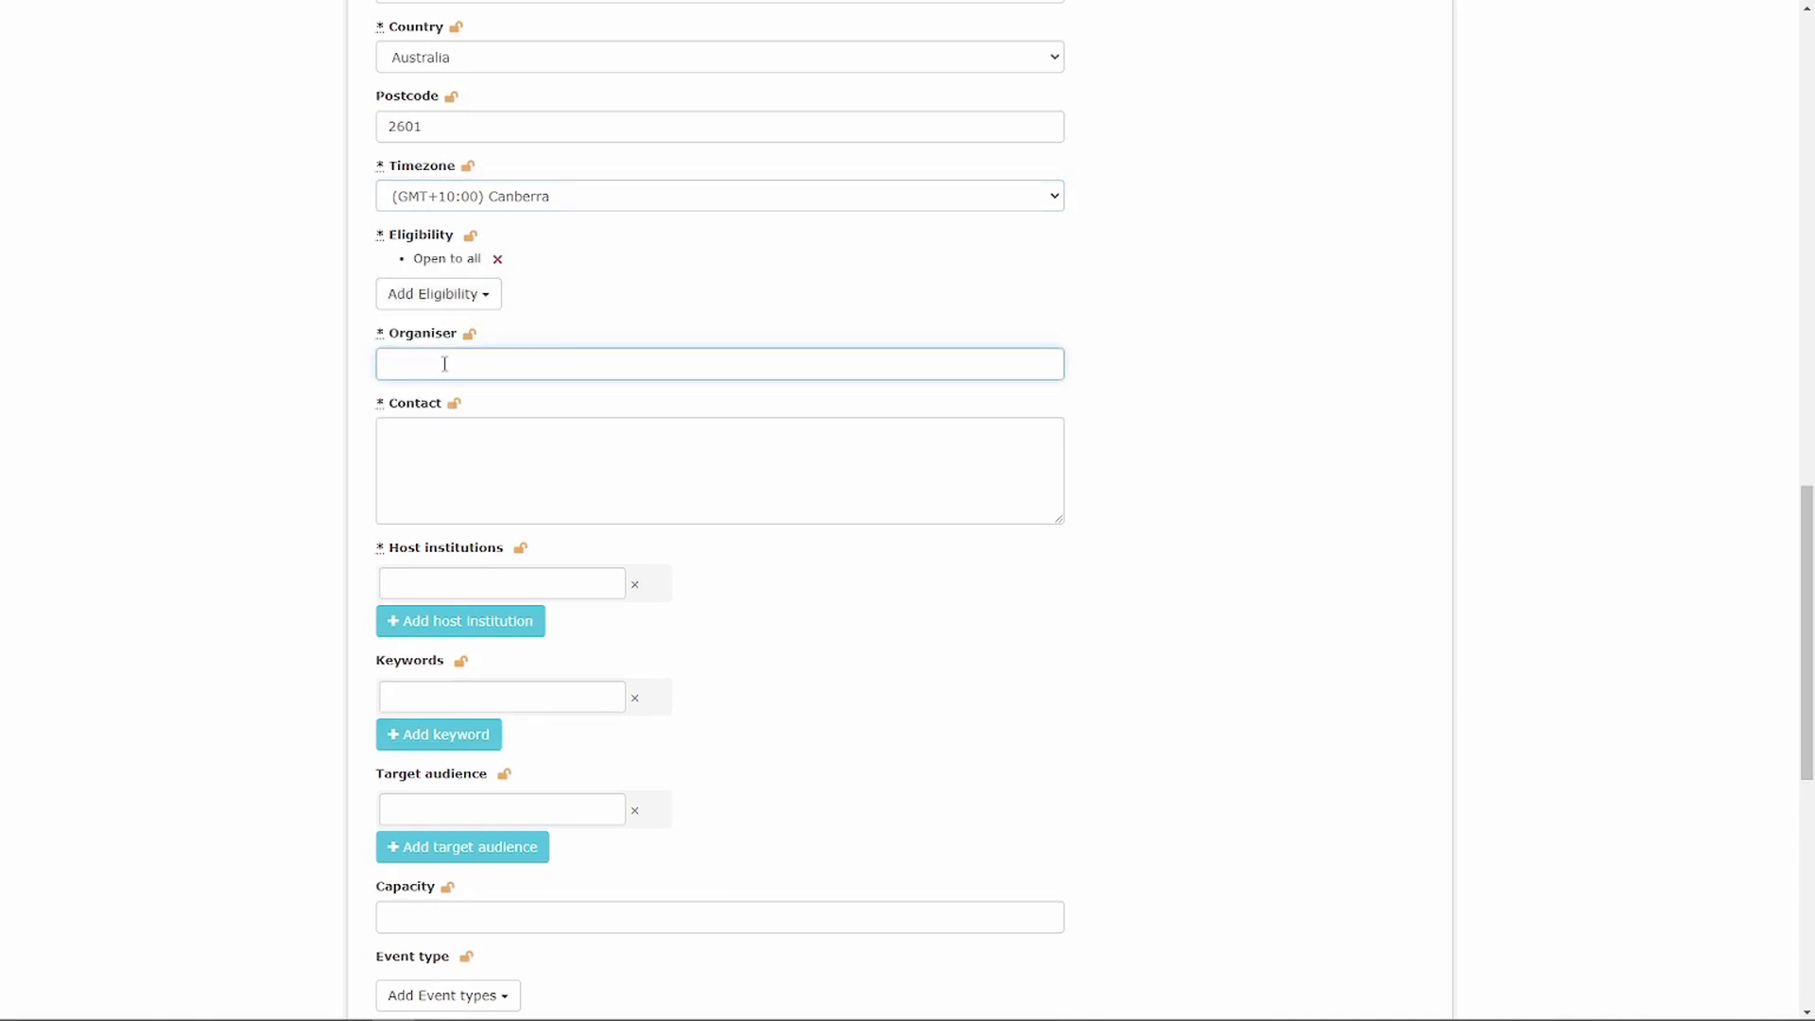
{"action": "type", "text": "NCI"}
- Enter the contact e-mail and choose Australian National University as host institution
{"action": "left_click", "coordinate": [423, 441]}
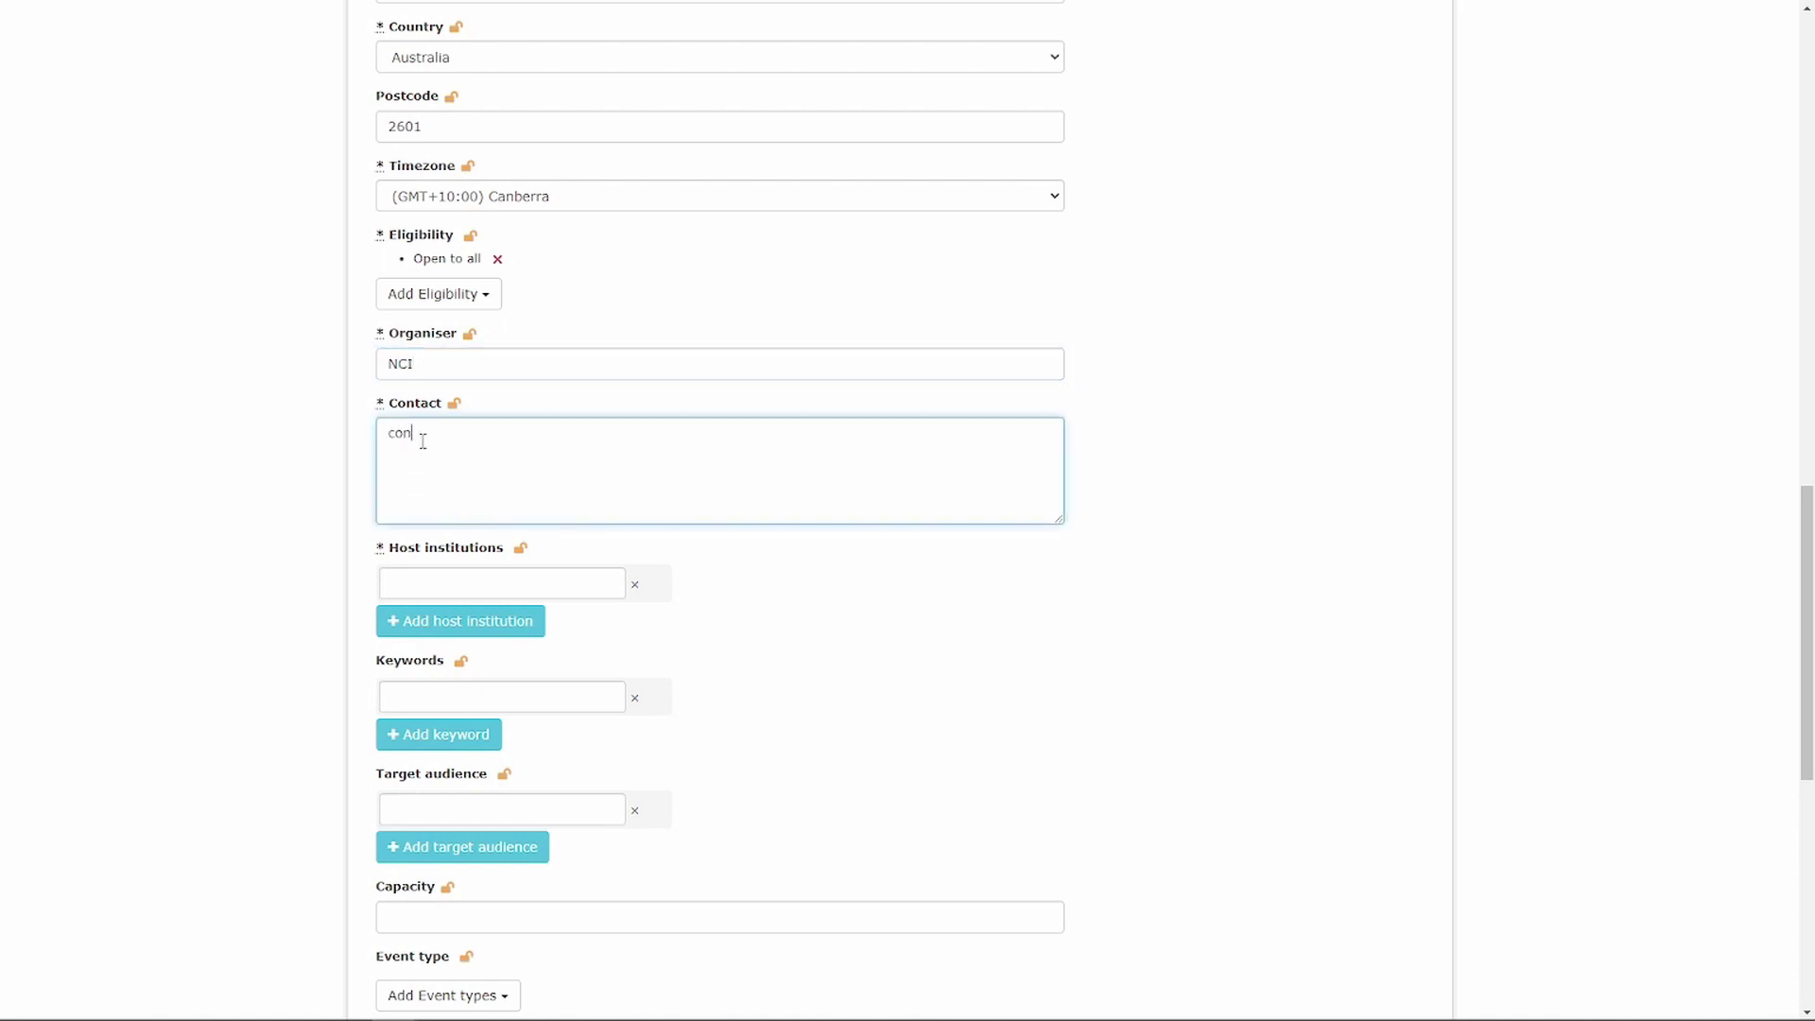
{"action": "left_click", "coordinate": [420, 586]}
{"action": "type", "text": "a"}
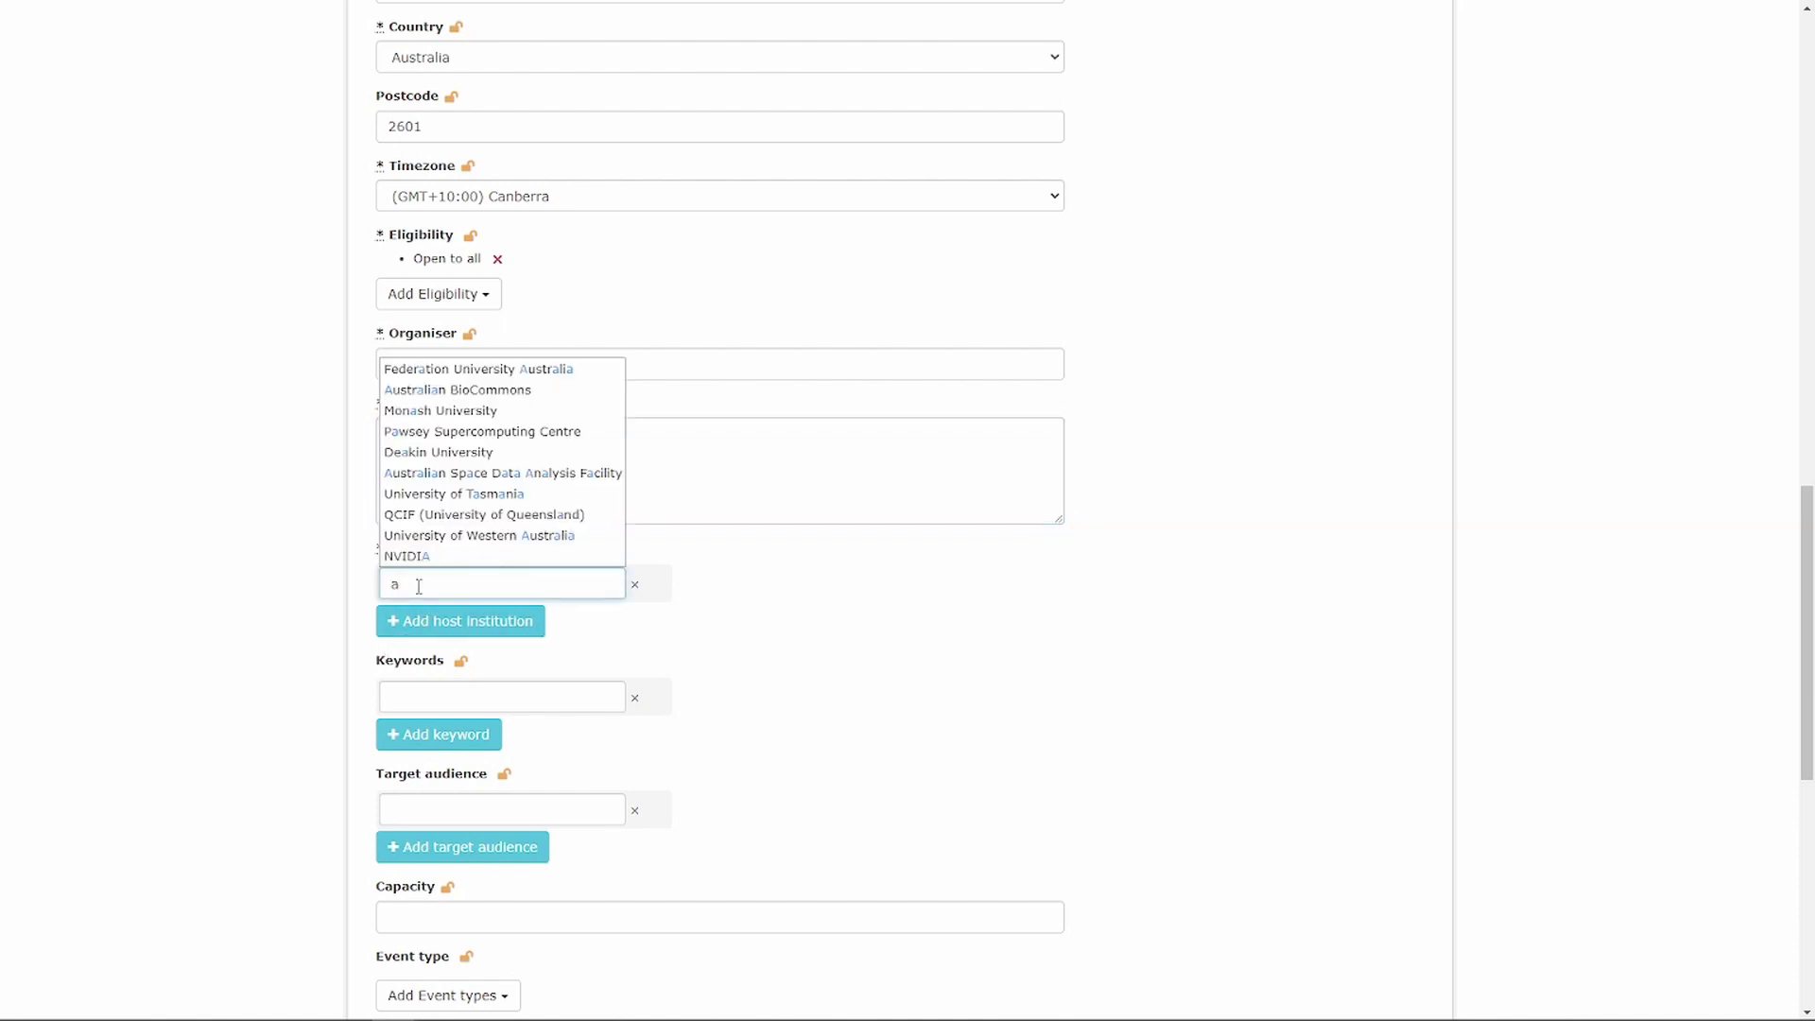
{"action": "type", "text": "ustr"}
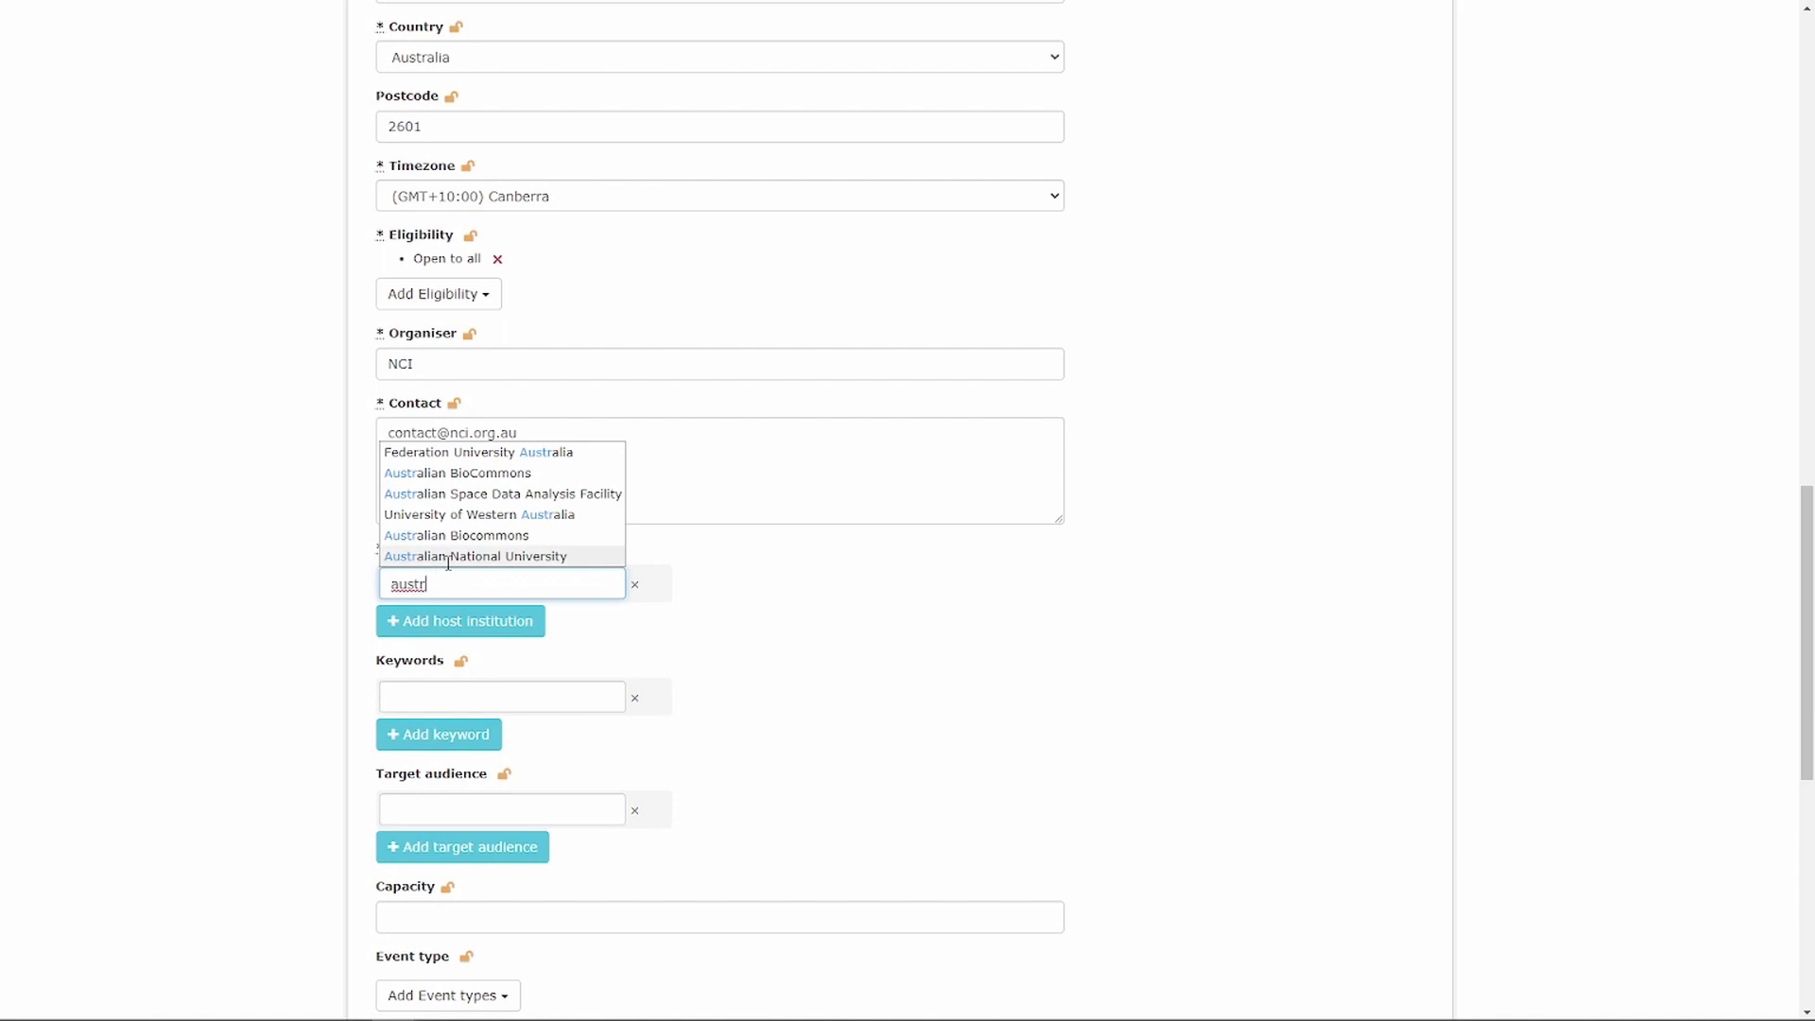
{"action": "left_click", "coordinate": [435, 557]}
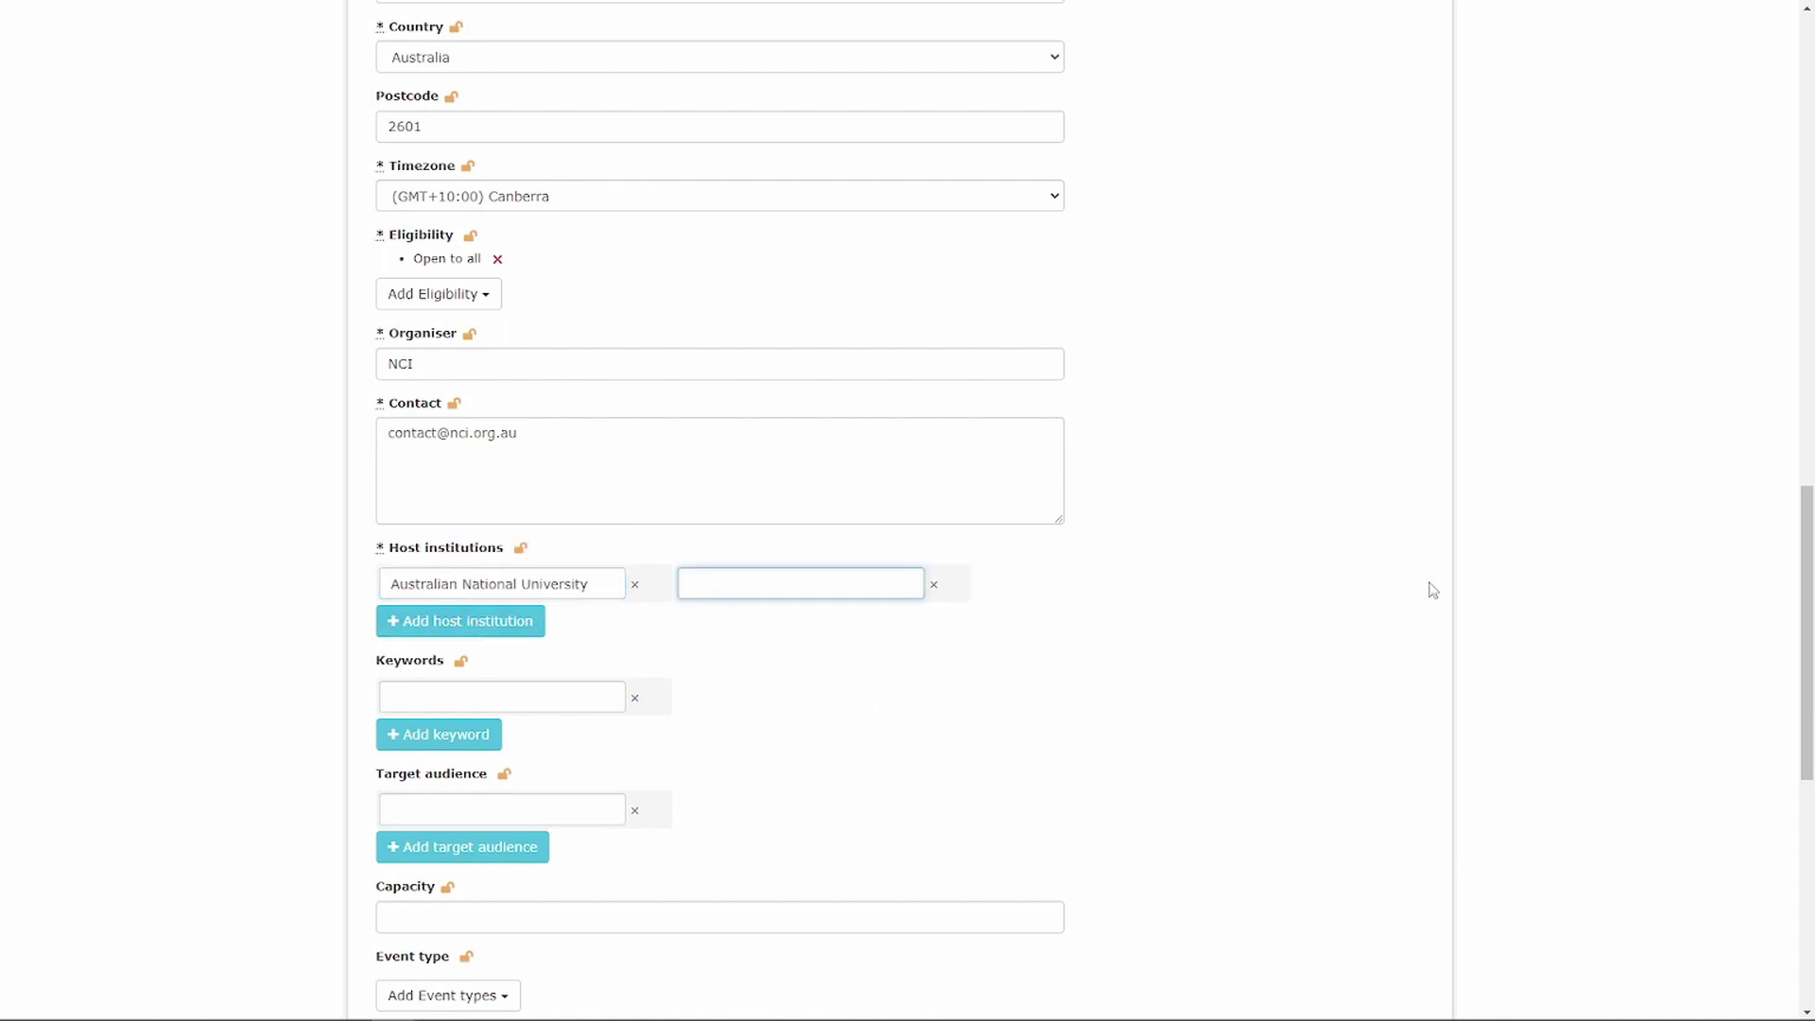
- Choose Demo Provider as the event's content provider
{"action": "left_click_drag", "start_coordinate": [1803, 511], "coordinate": [1776, 747]}
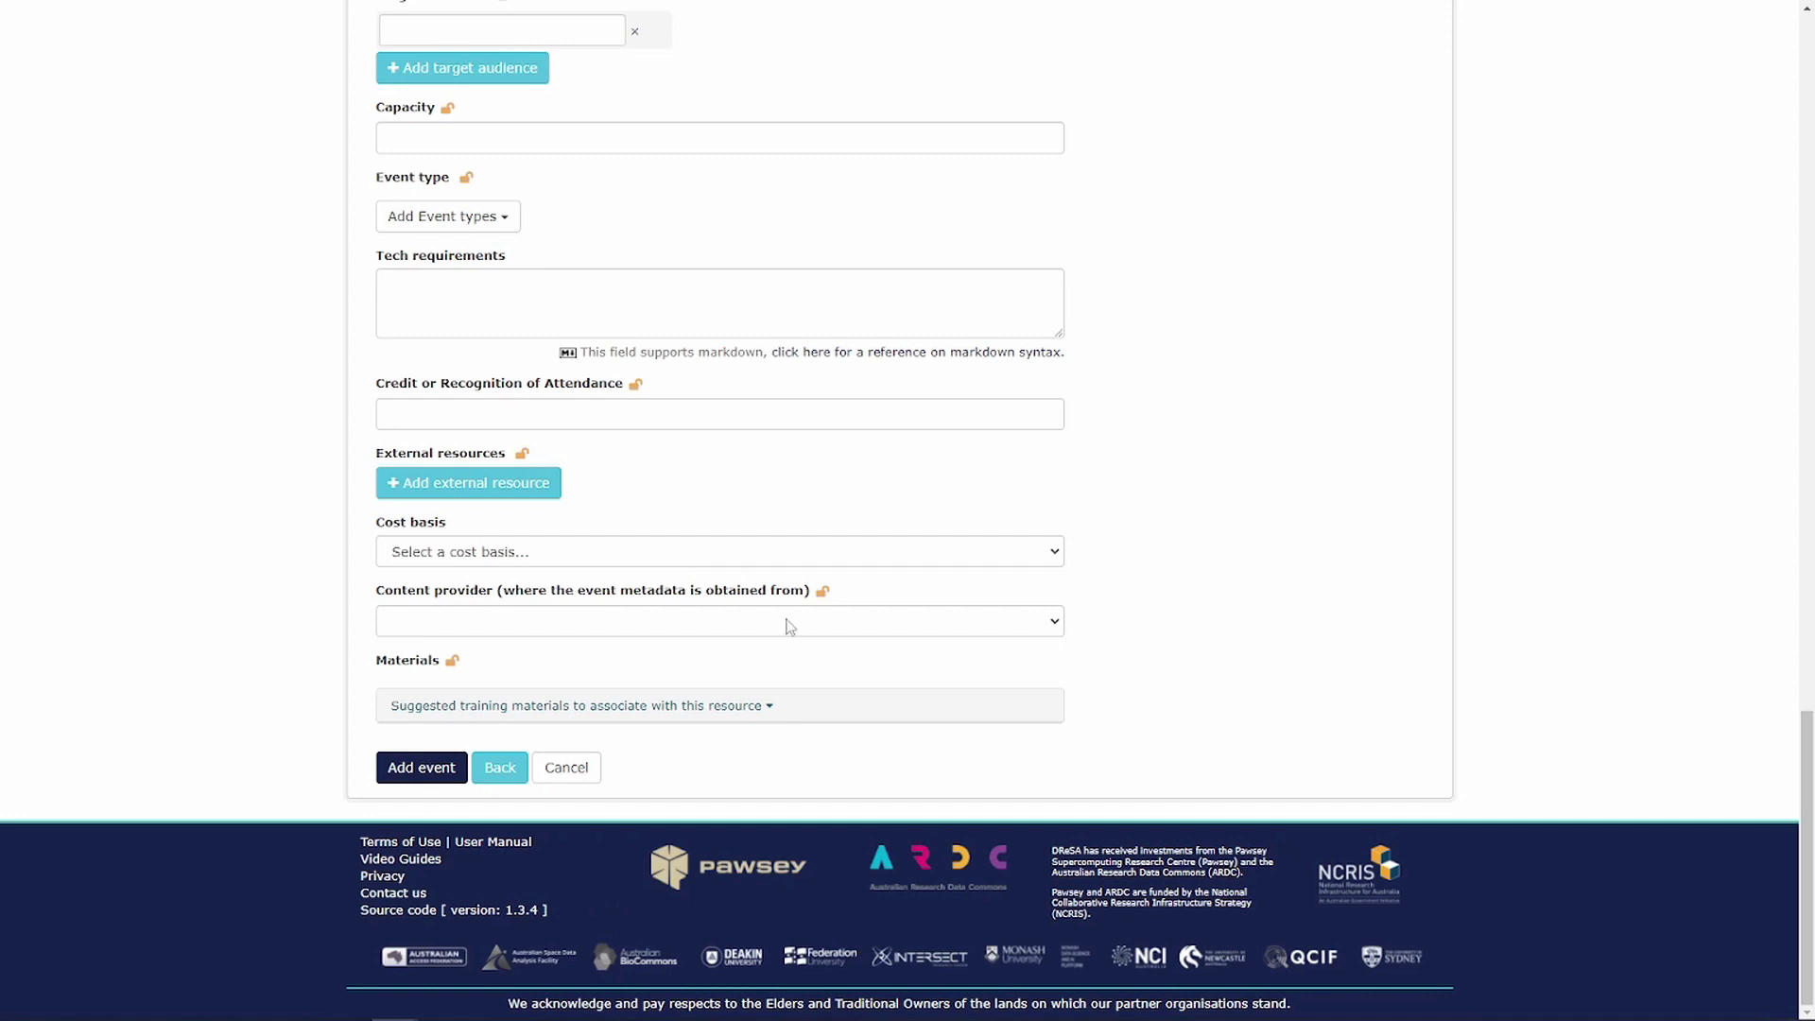
{"action": "left_click", "coordinate": [1056, 628]}
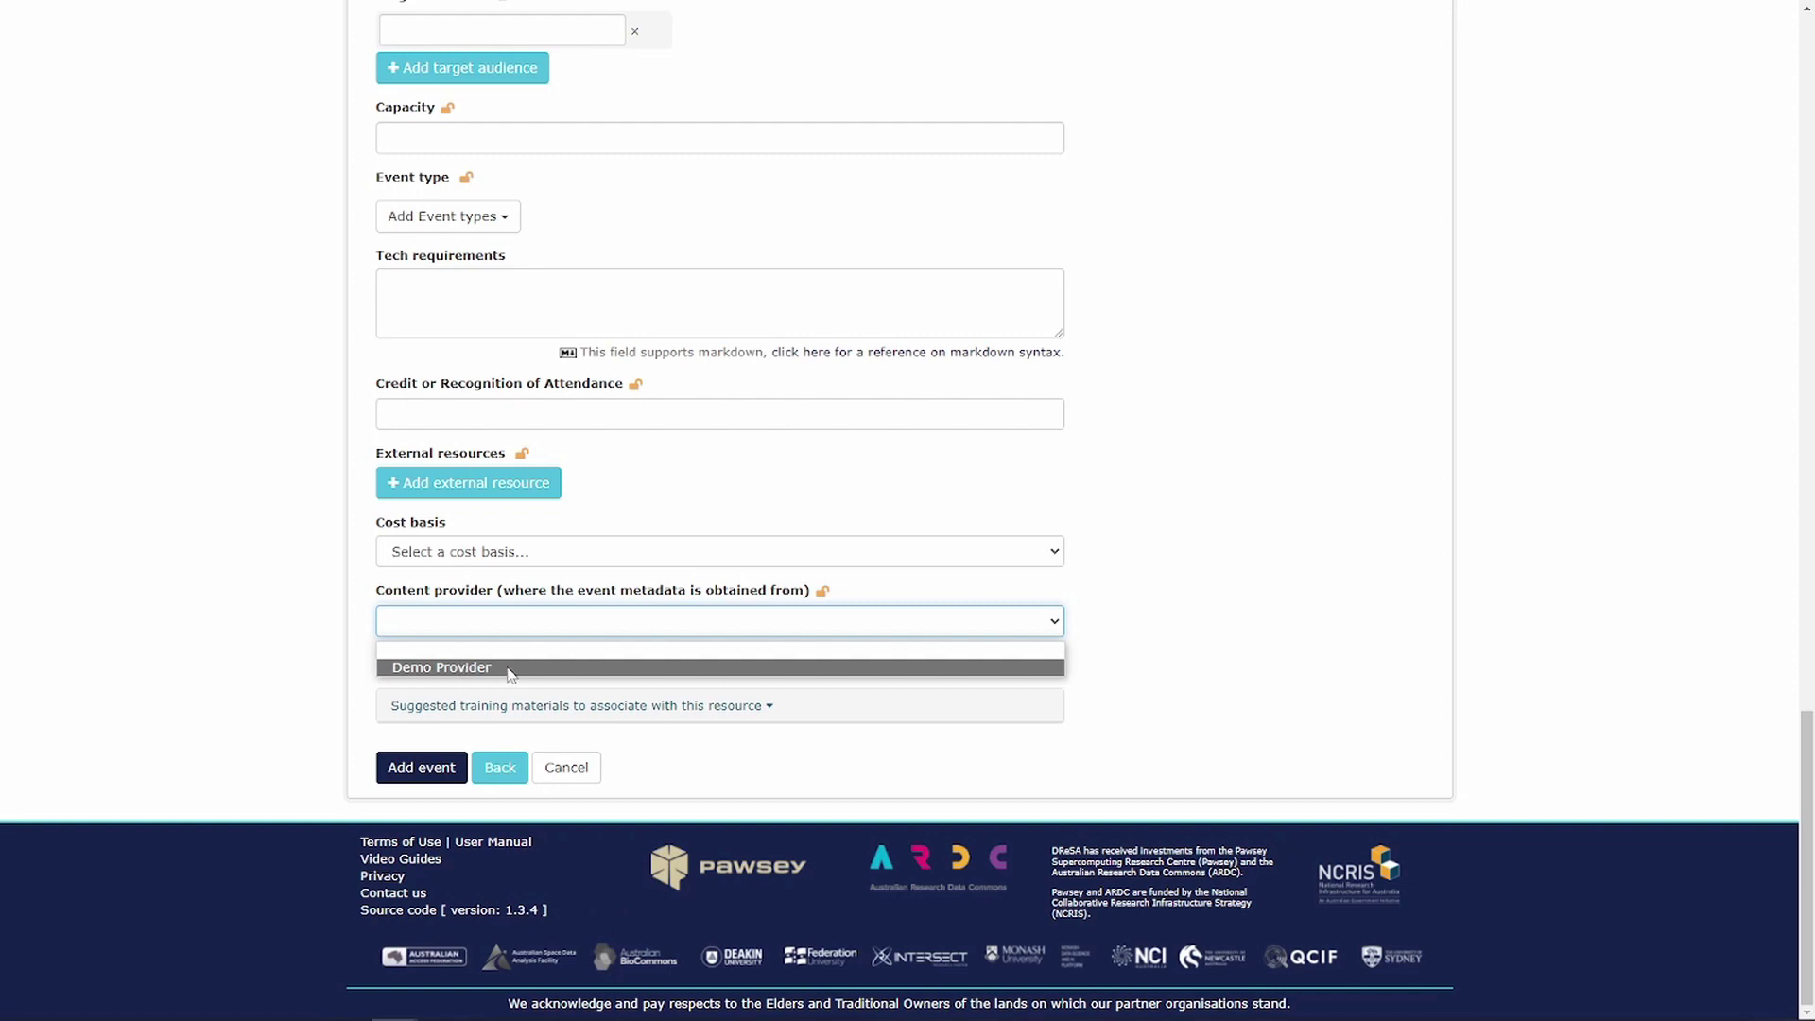
{"action": "left_click", "coordinate": [511, 668]}
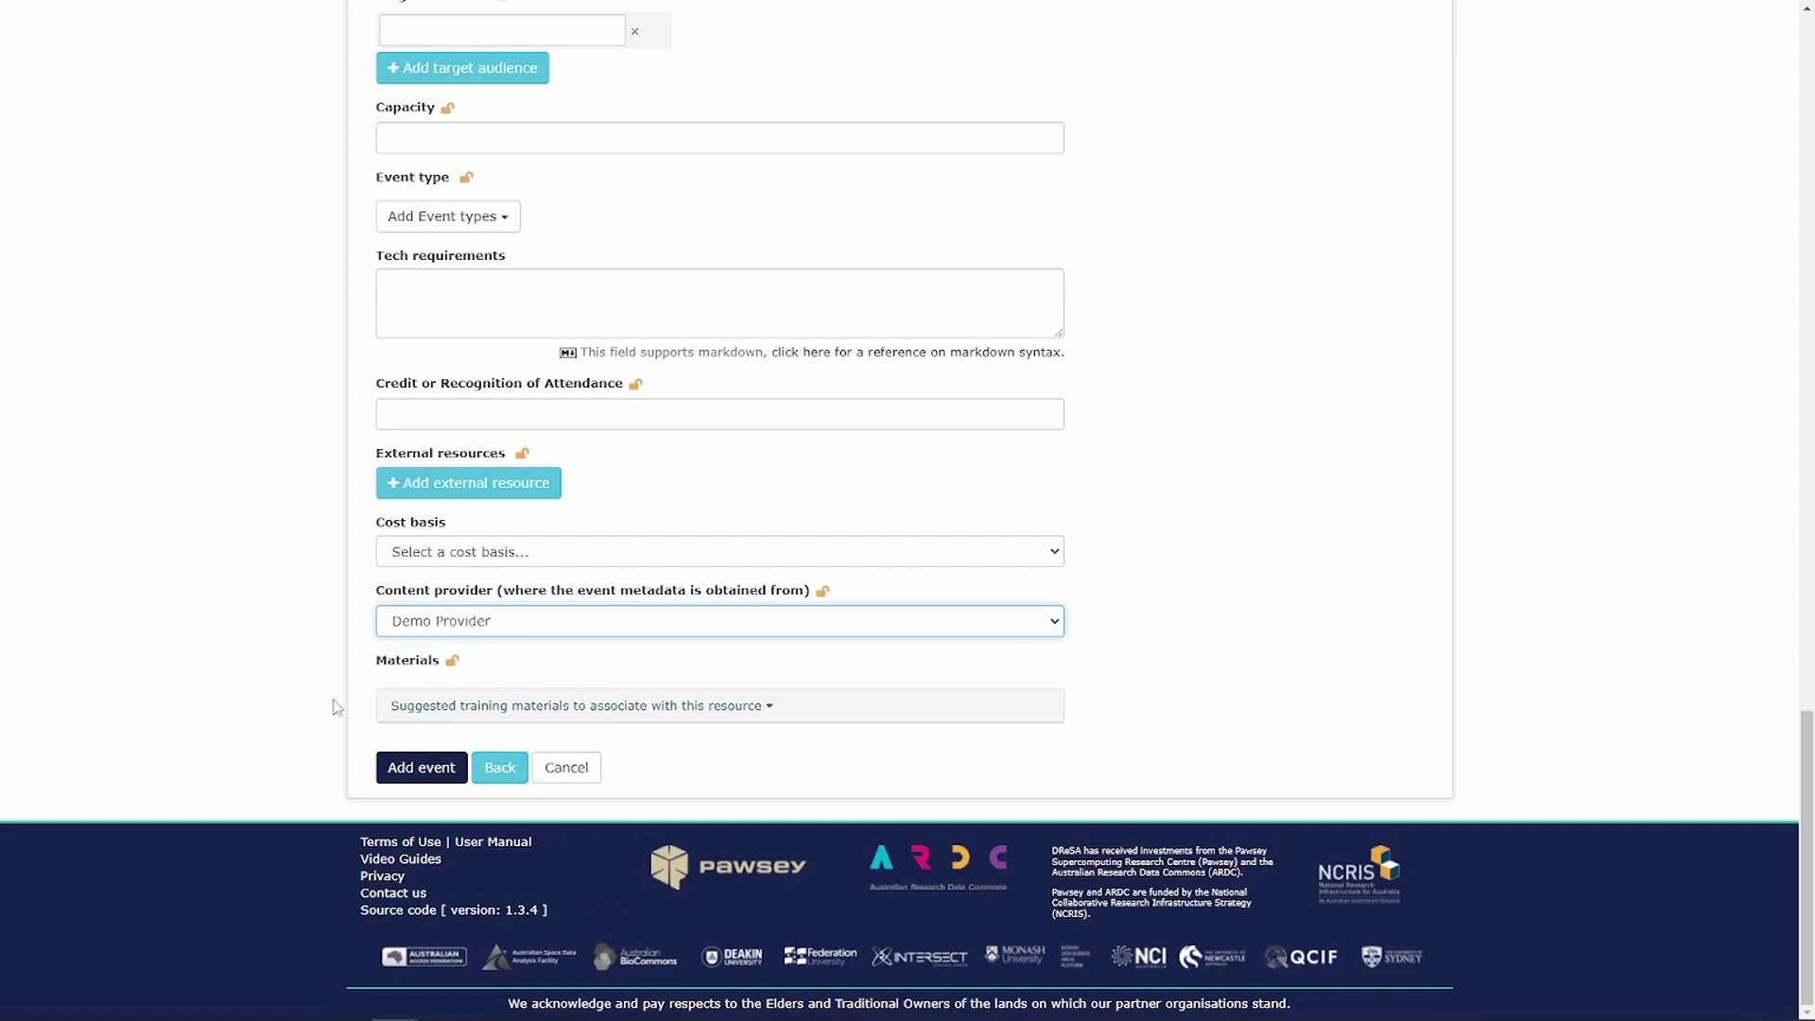
- Save Demo Event and return home, where it tops Latest Content
{"action": "left_click", "coordinate": [404, 767]}
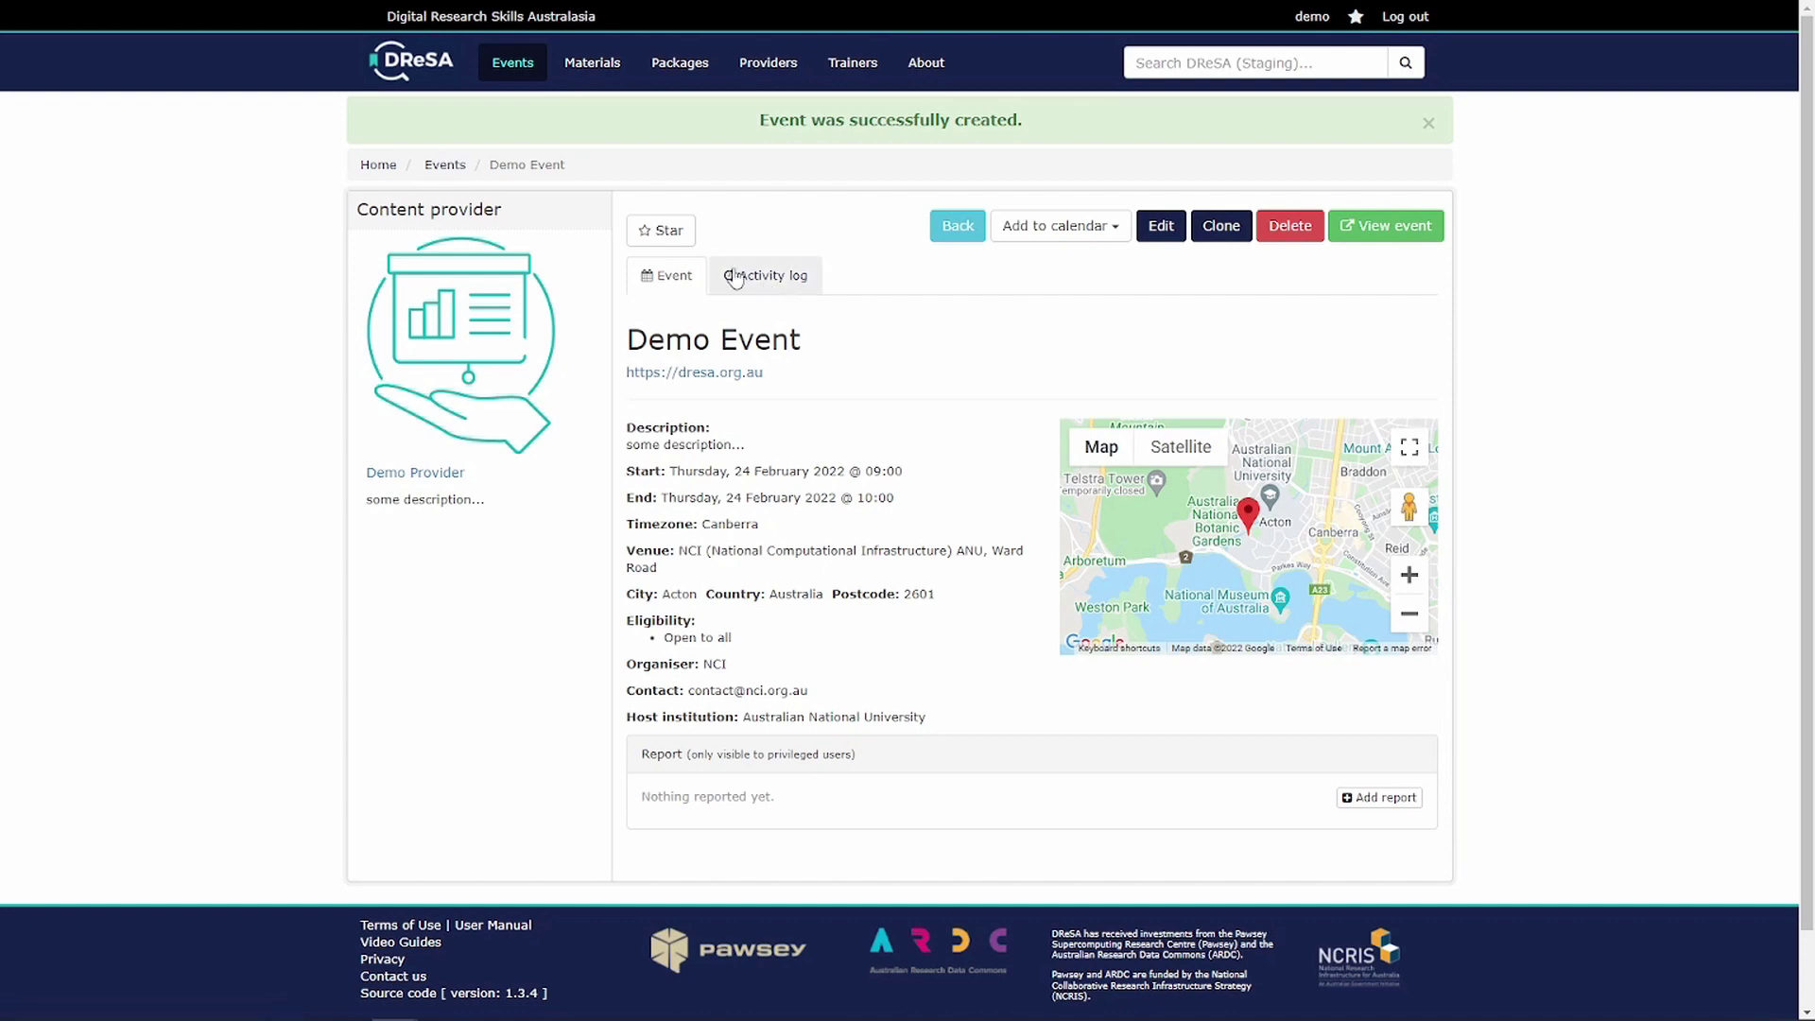
{"action": "left_click", "coordinate": [425, 86]}
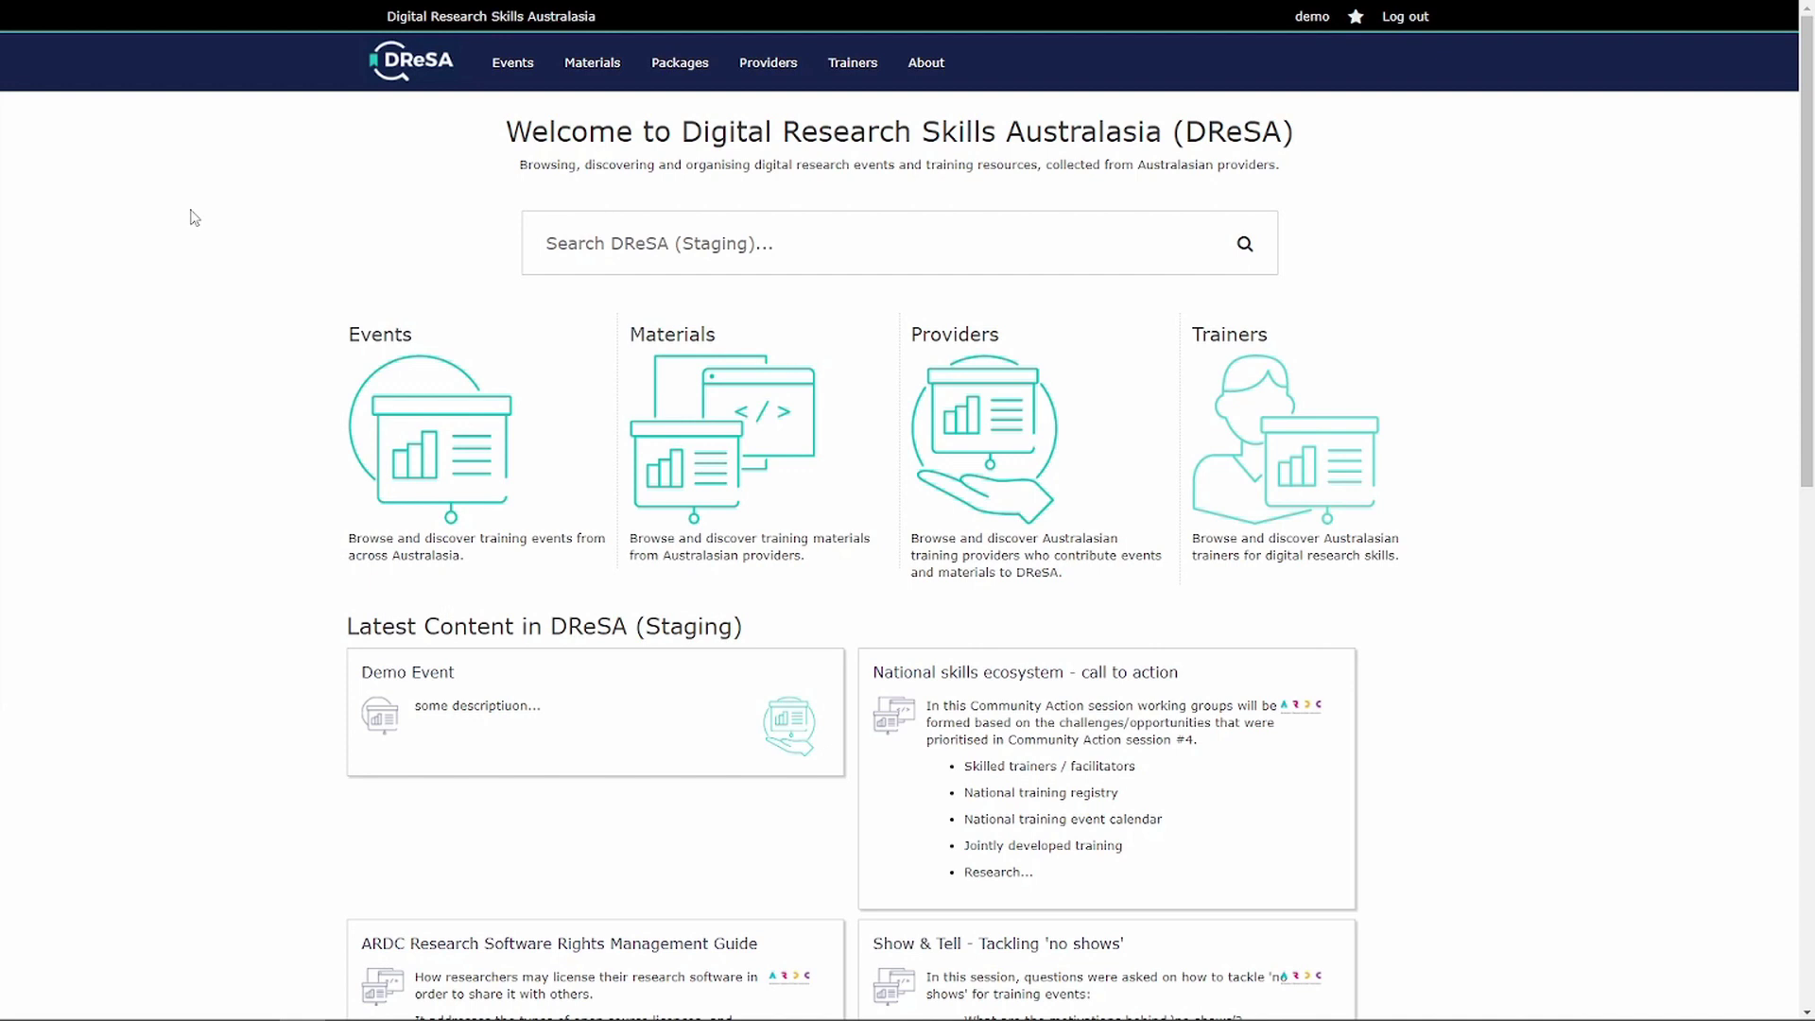
- Open the Materials listing, start a new training material and scroll through the empty form
{"action": "left_click", "coordinate": [739, 416]}
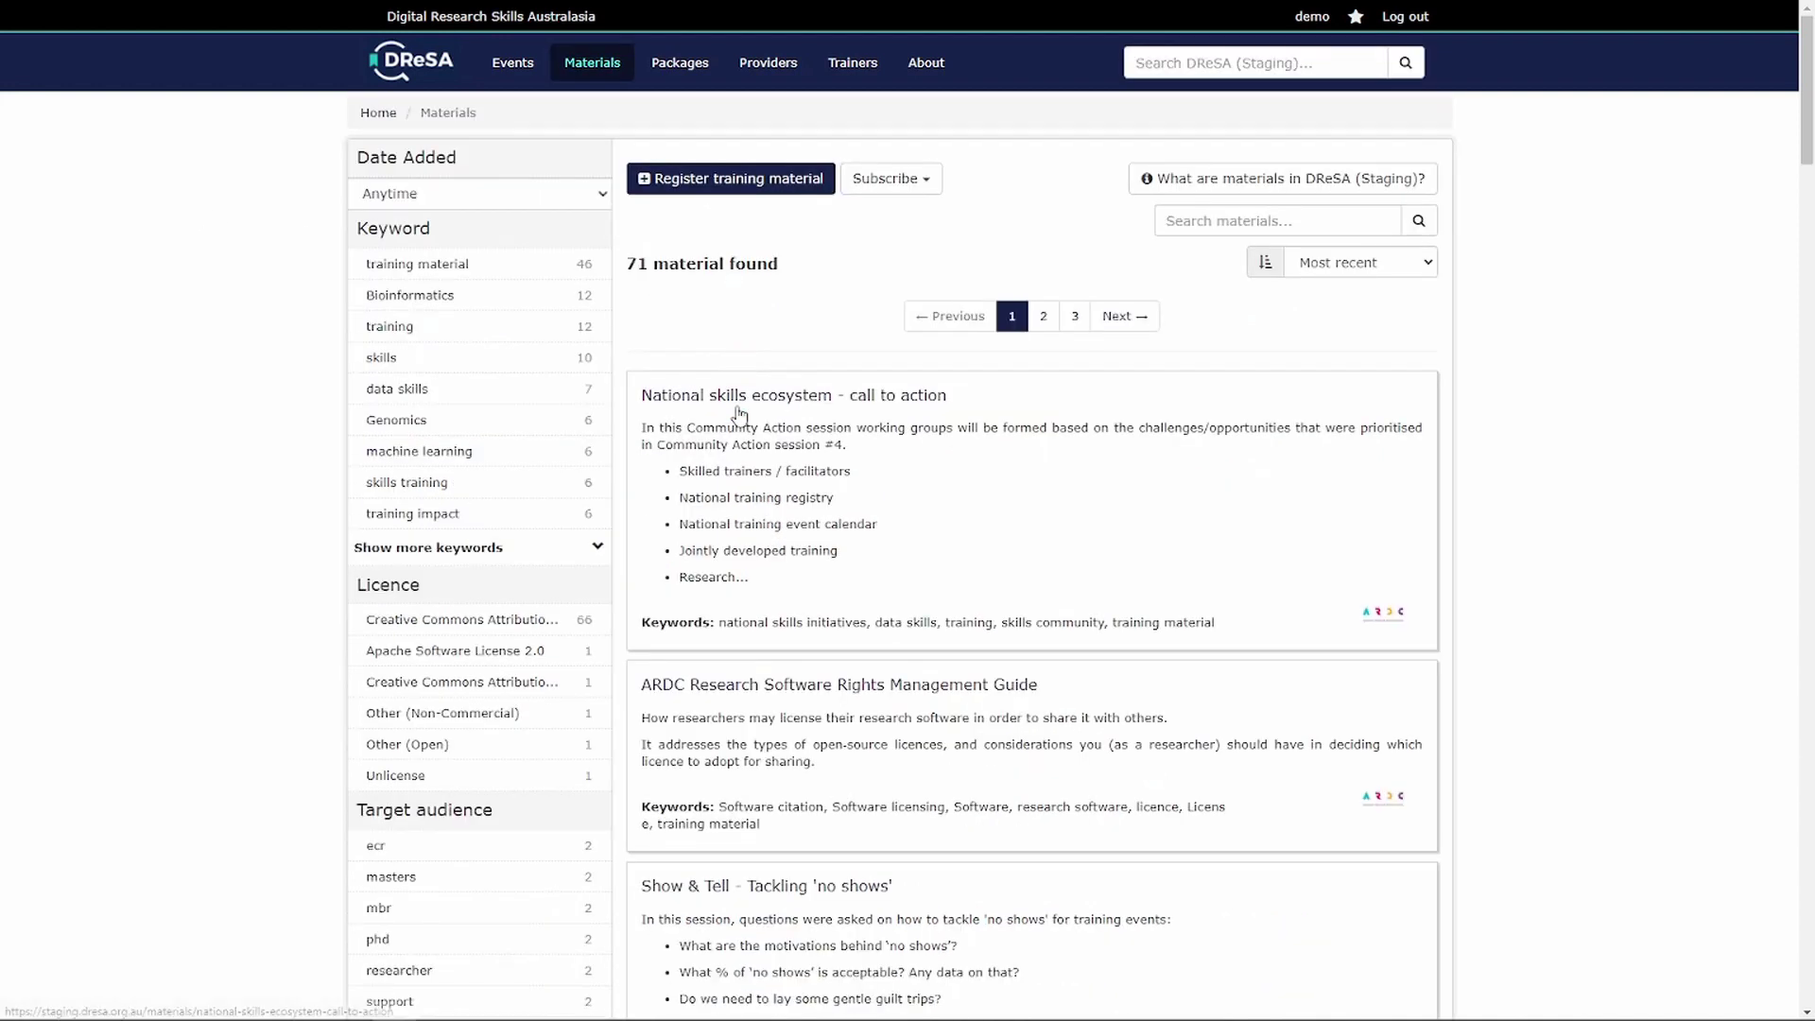
{"action": "left_click", "coordinate": [743, 183]}
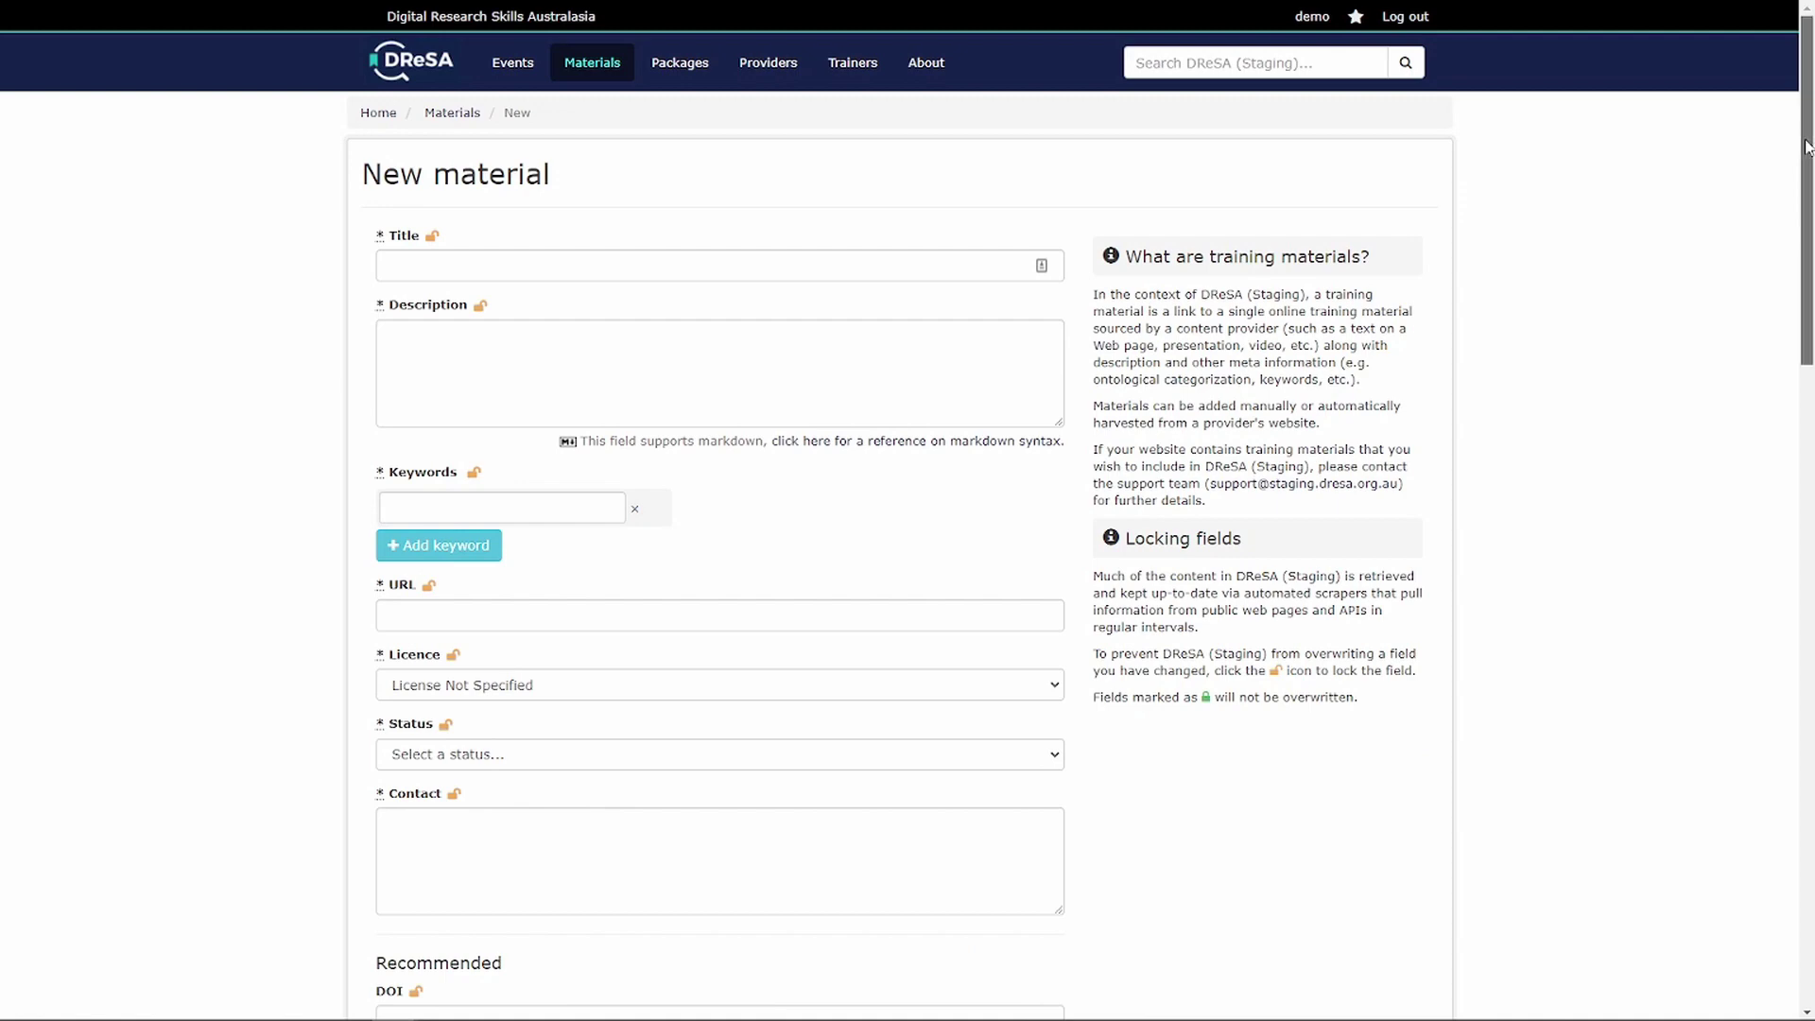
{"action": "left_click_drag", "start_coordinate": [1807, 147], "coordinate": [1735, 834]}
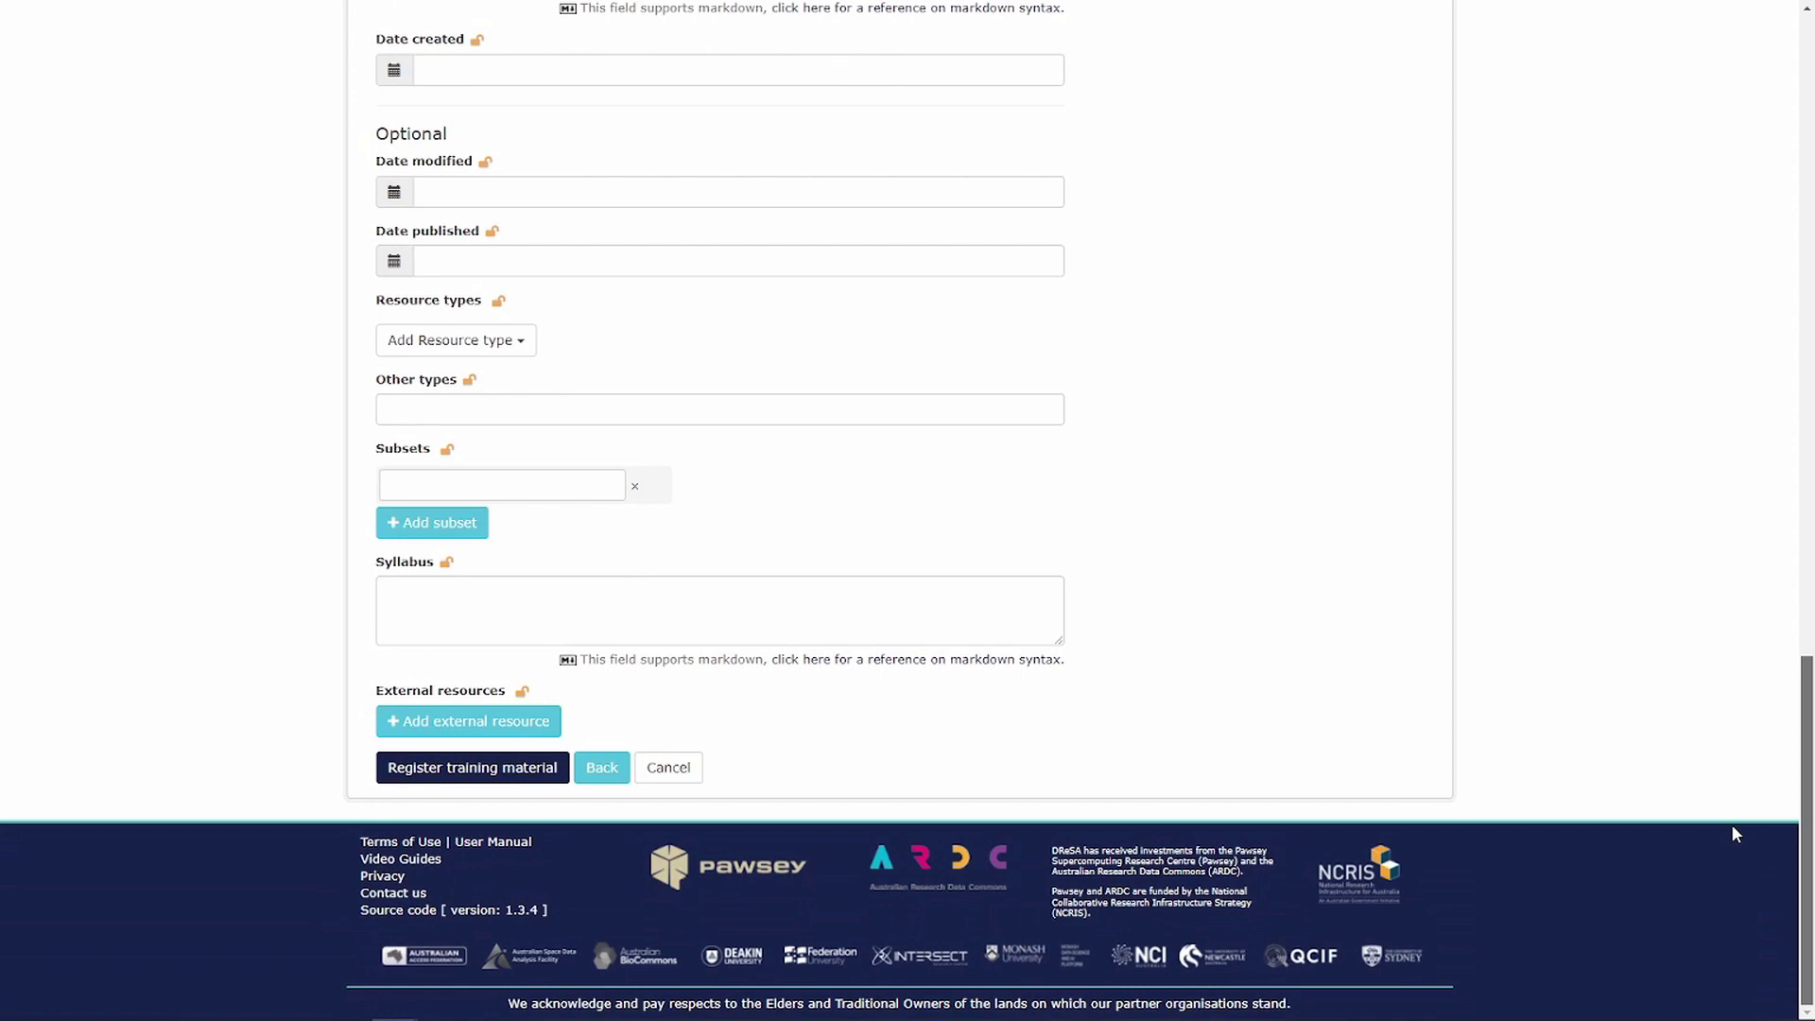
{"action": "left_click_drag", "start_coordinate": [1735, 834], "coordinate": [1662, 165]}
{"action": "left_click", "coordinate": [448, 260]}
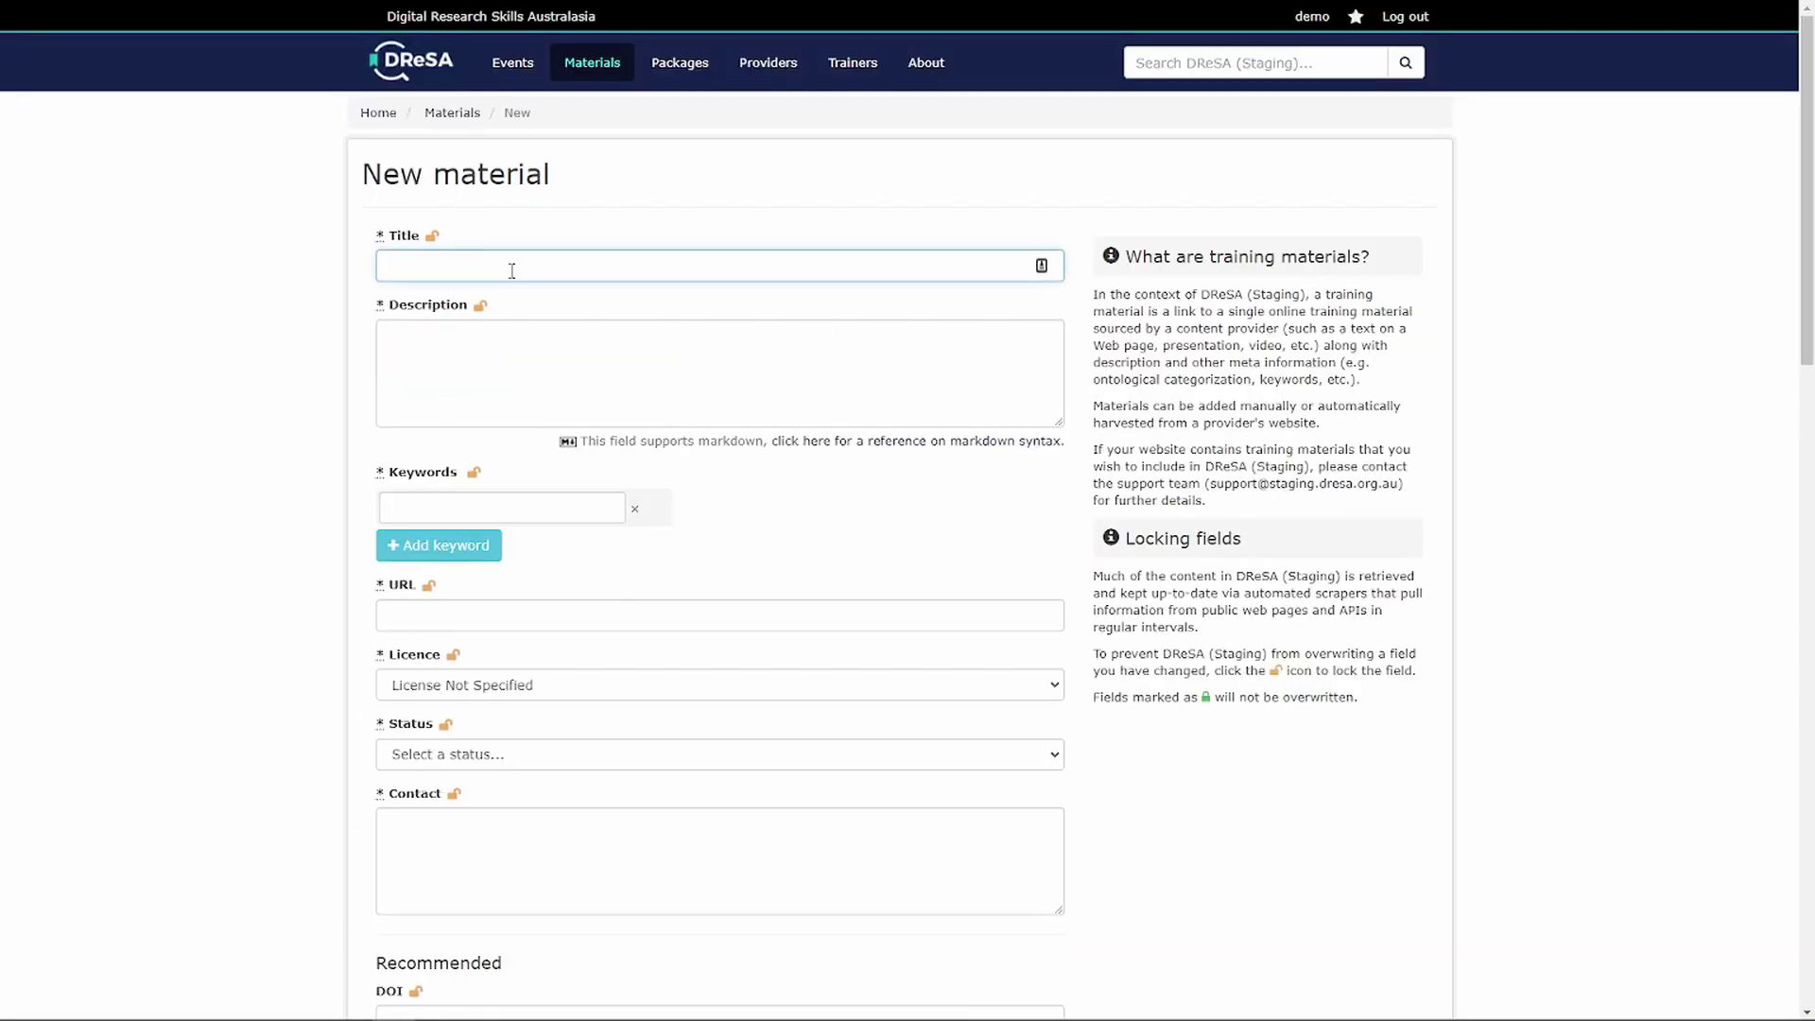
{"action": "type", "text": "Demo Material"}
{"action": "key", "text": "Tab"}
{"action": "type", "text": "some tex"}
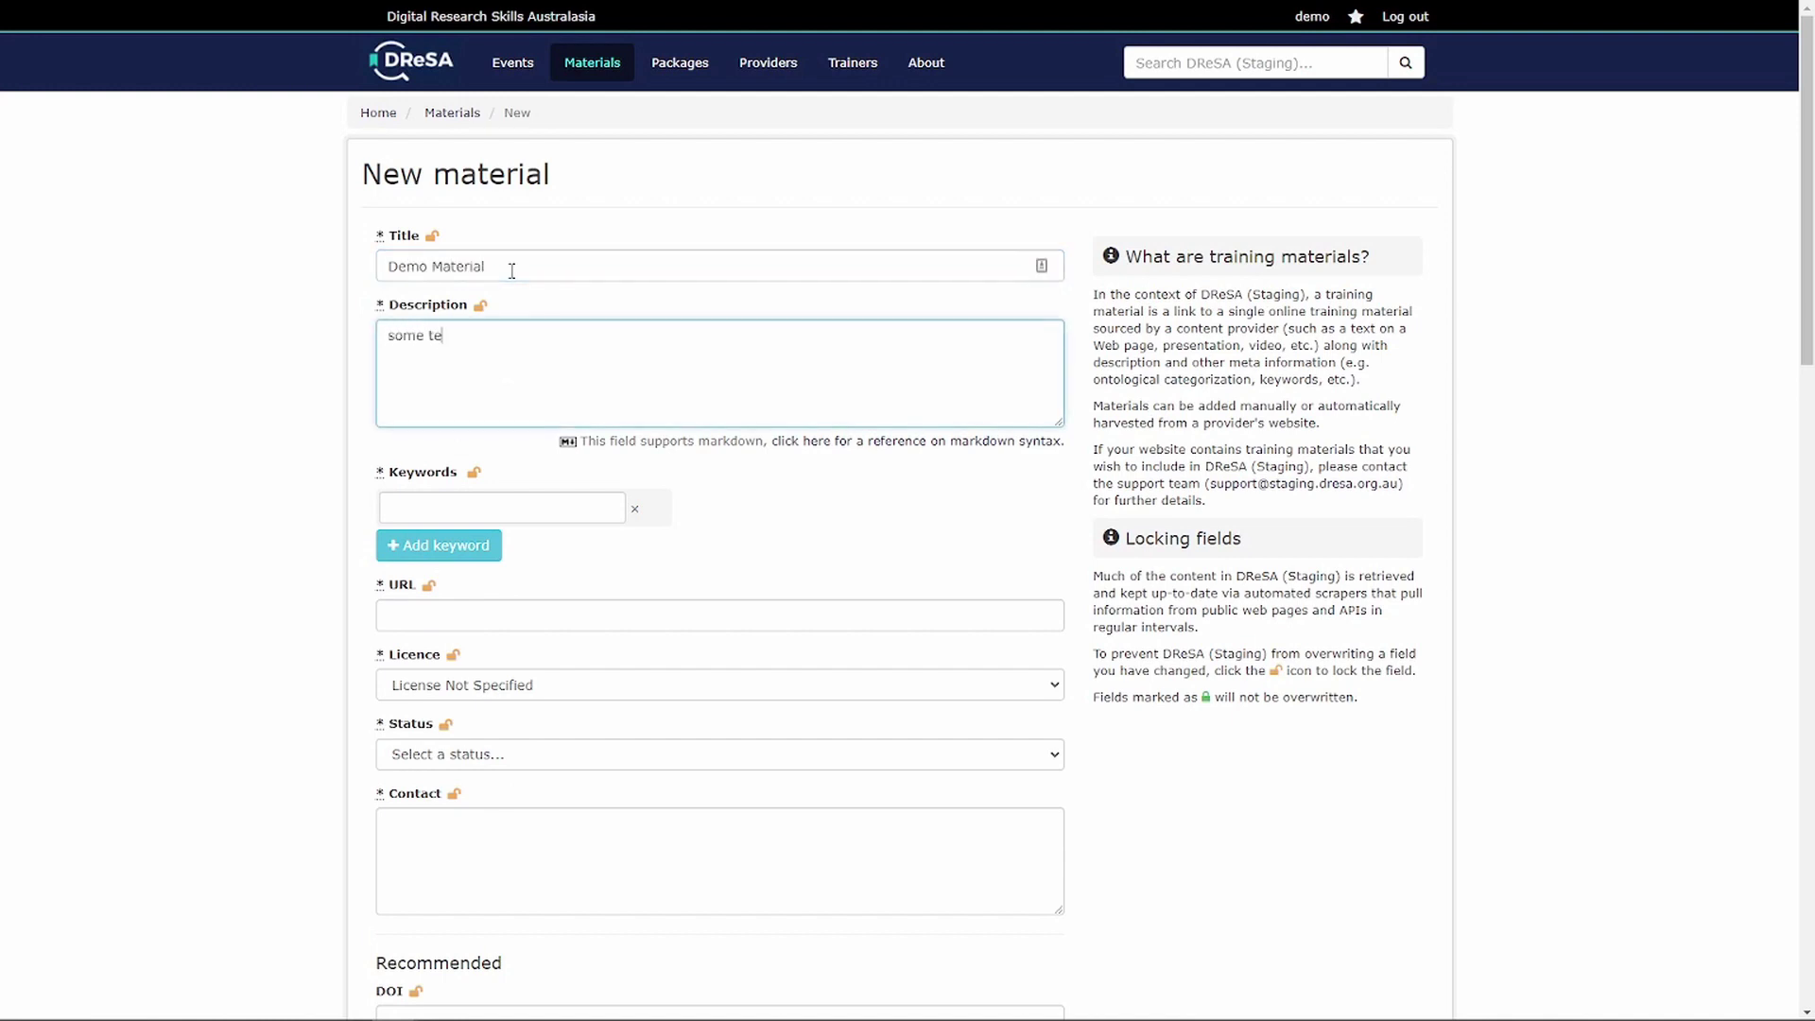
{"action": "key", "text": "Tab"}
{"action": "key", "text": "Tab"}
{"action": "key", "text": "Tab"}
{"action": "key", "text": "Tab"}
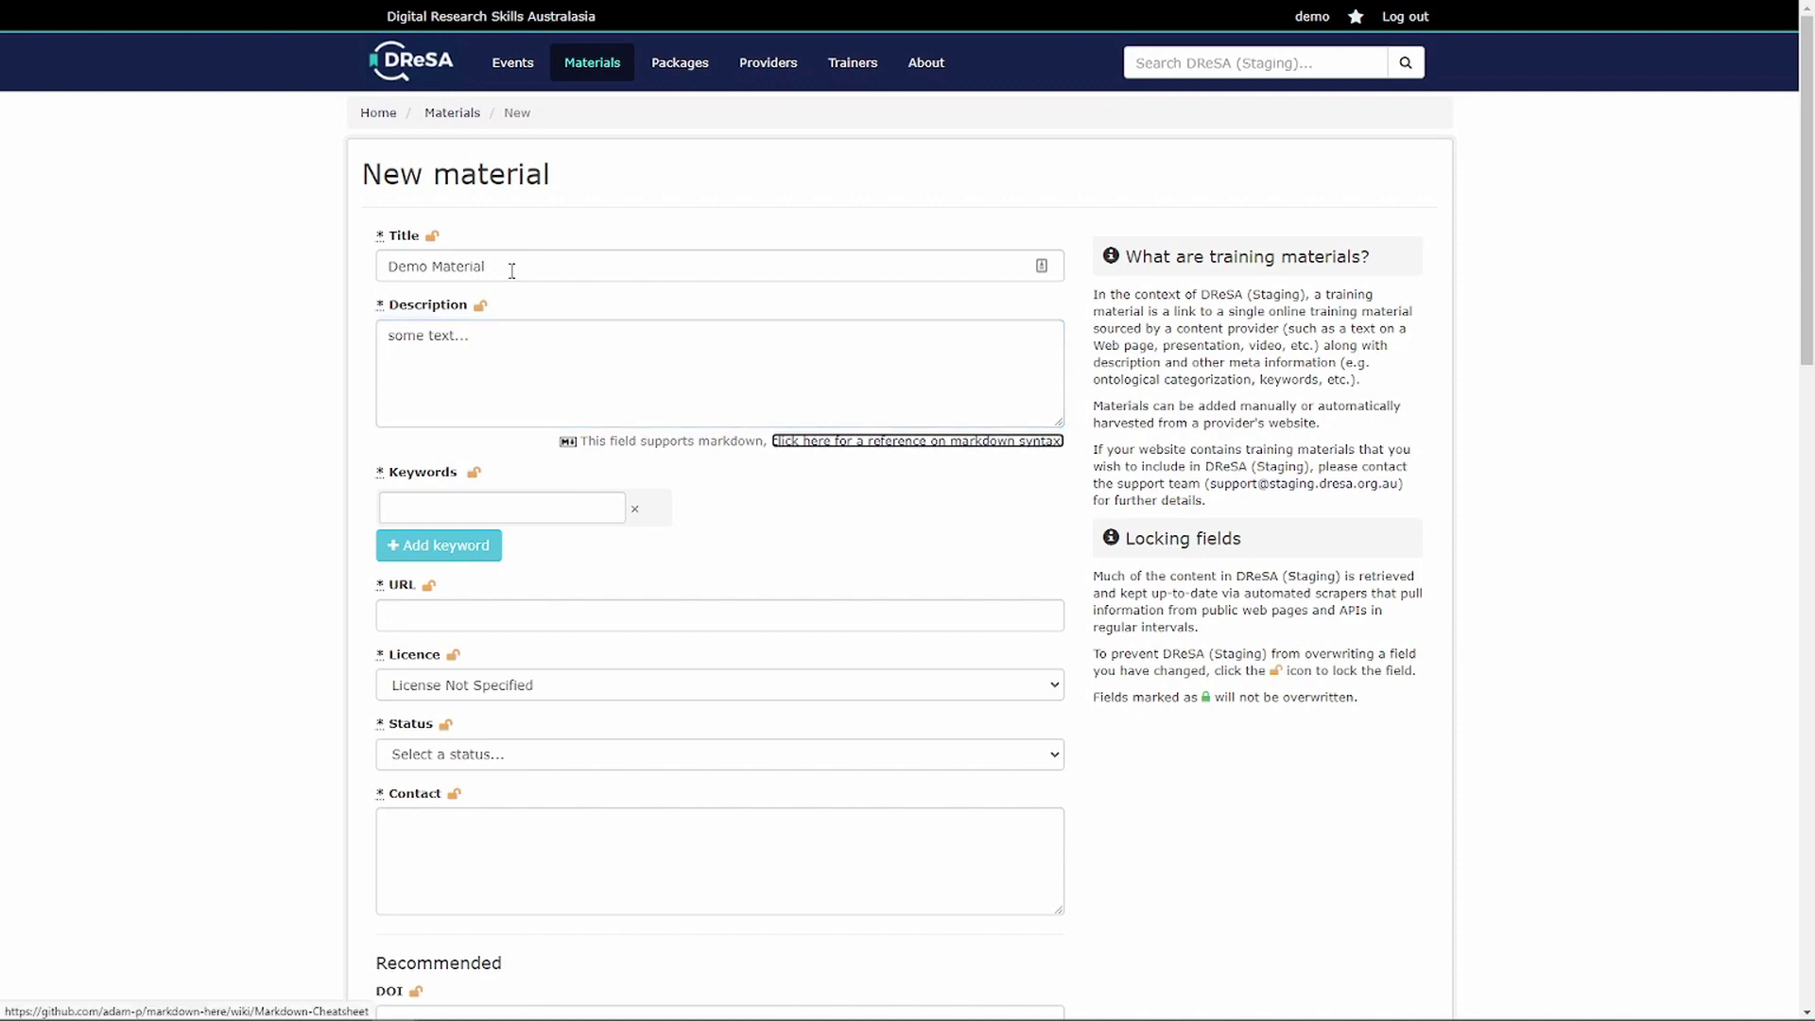
{"action": "type", "text": "ht"}
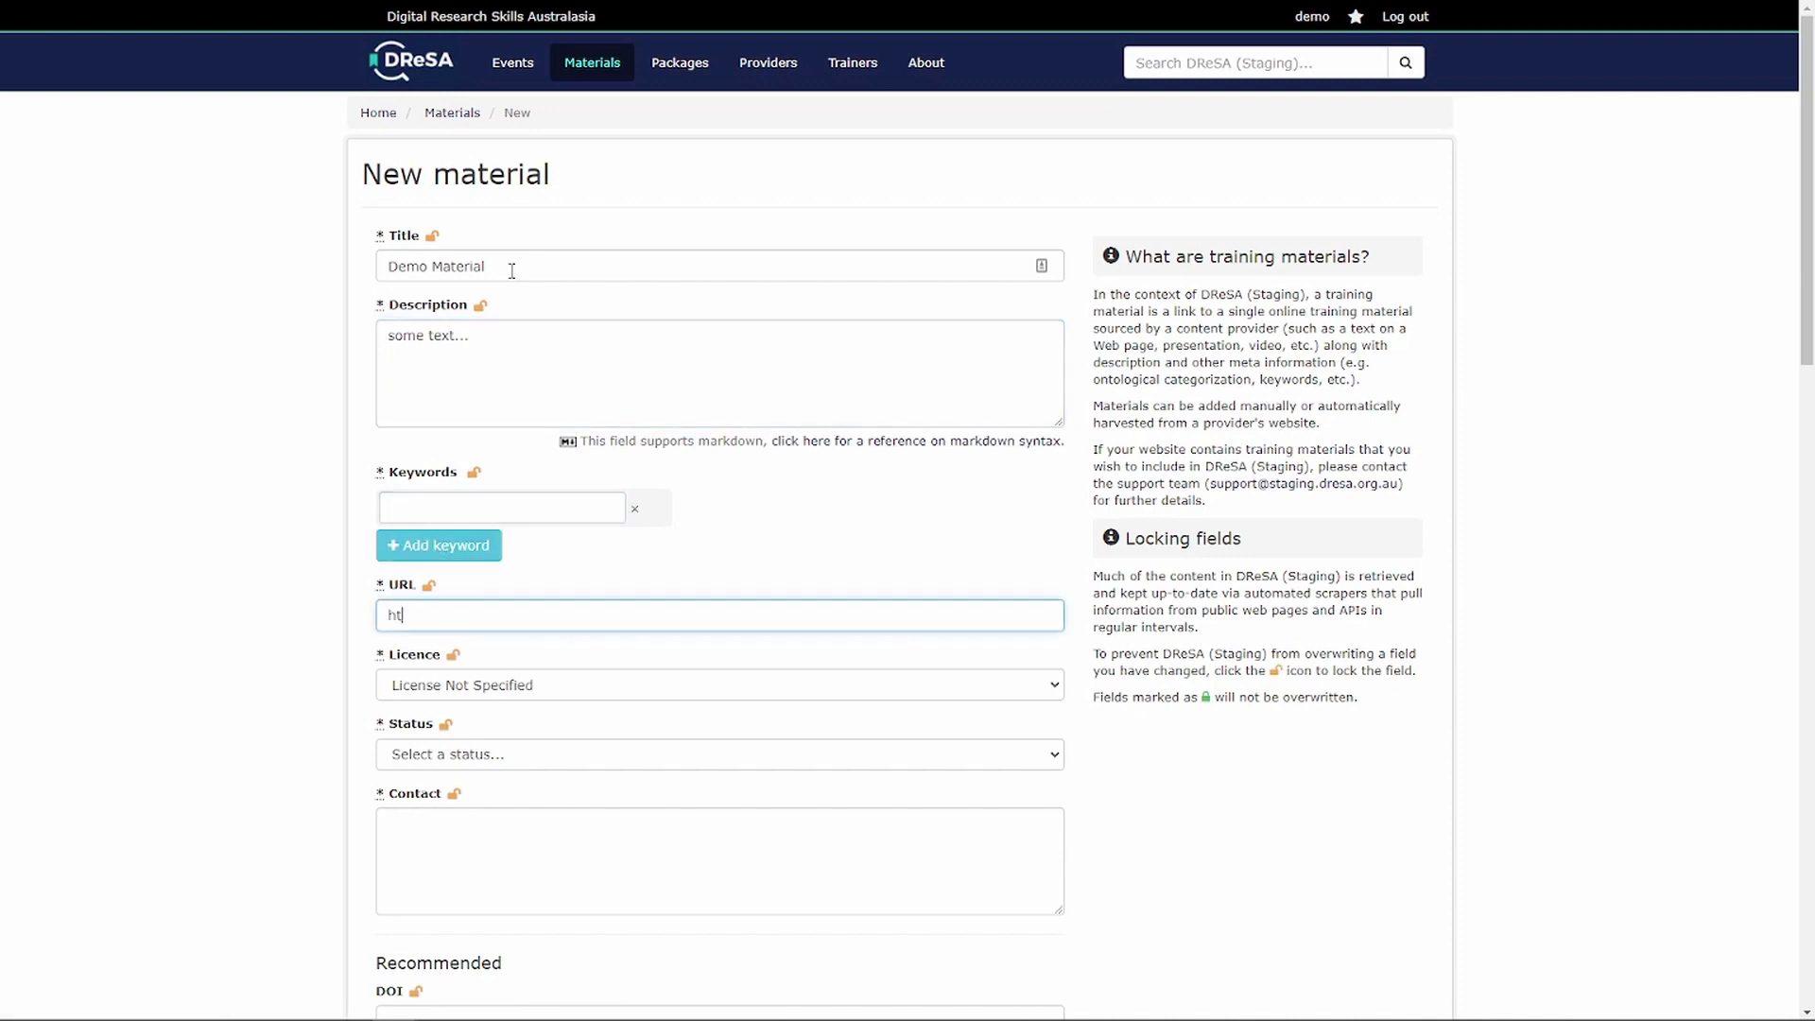
{"action": "type", "text": "tps://dresa.org.au"}
- Add the keywords biochemical and bioindustrial
{"action": "left_click", "coordinate": [405, 498]}
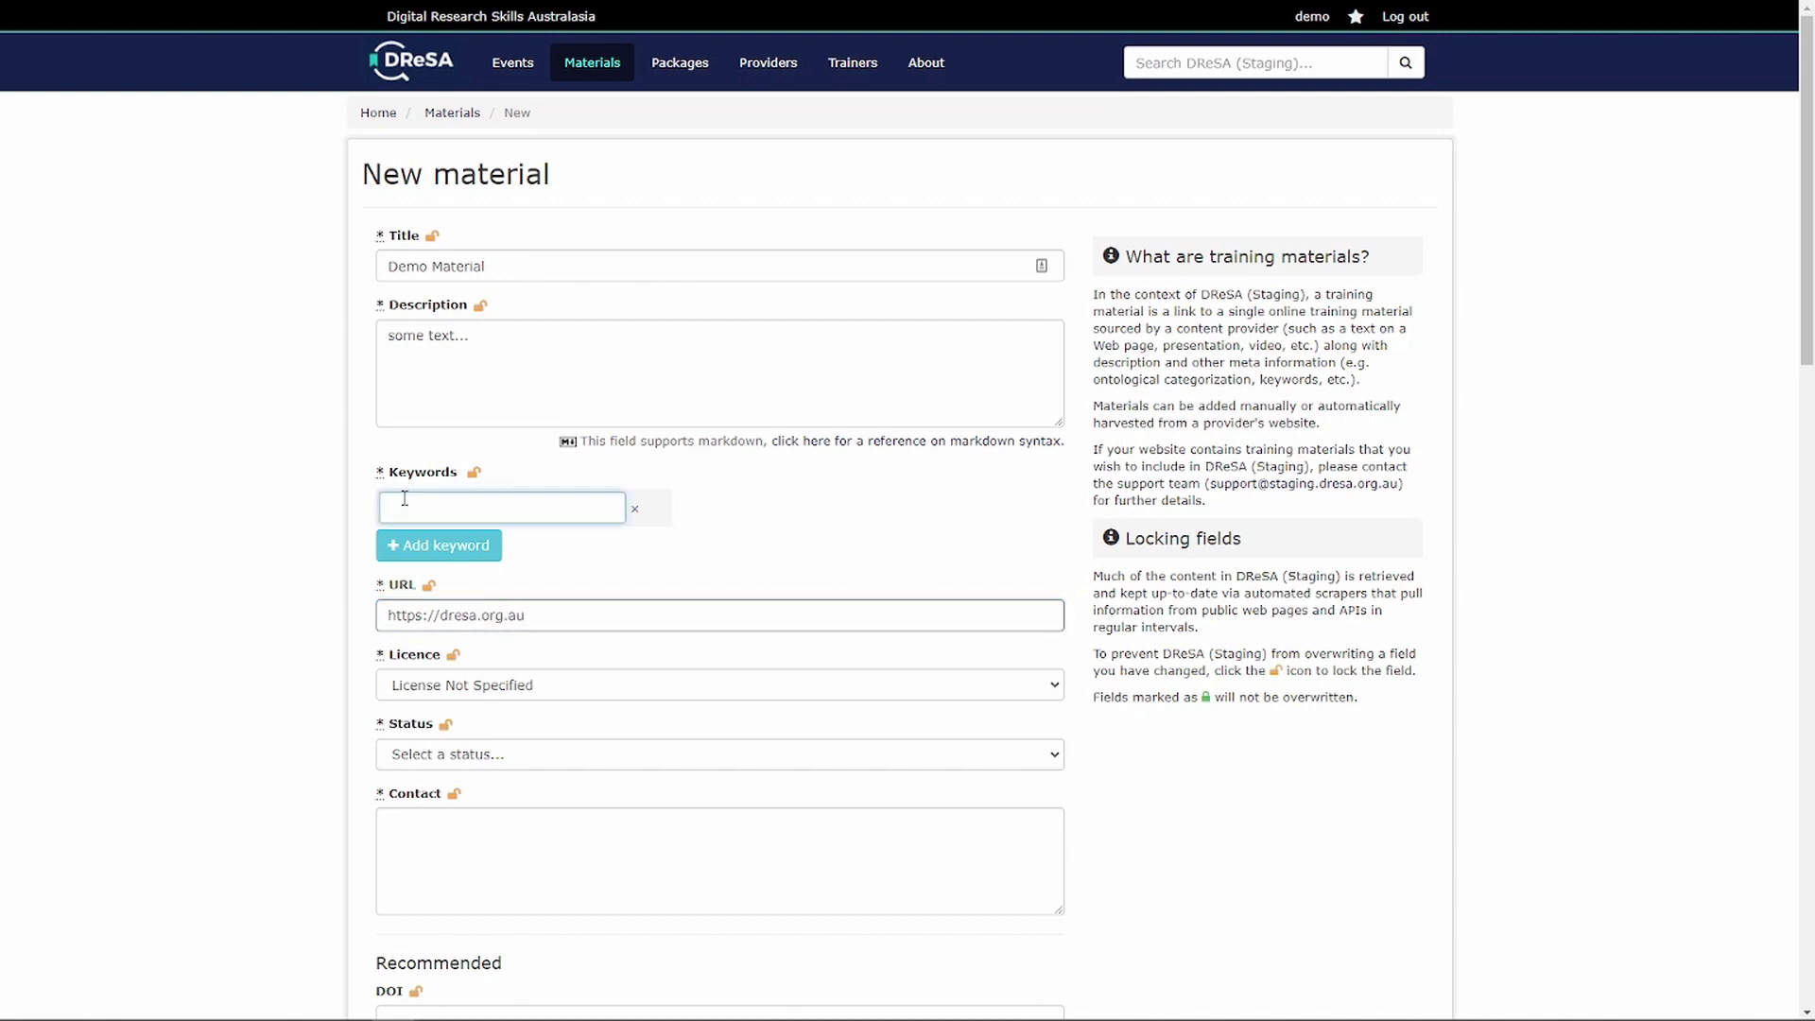
{"action": "type", "text": "bioch"}
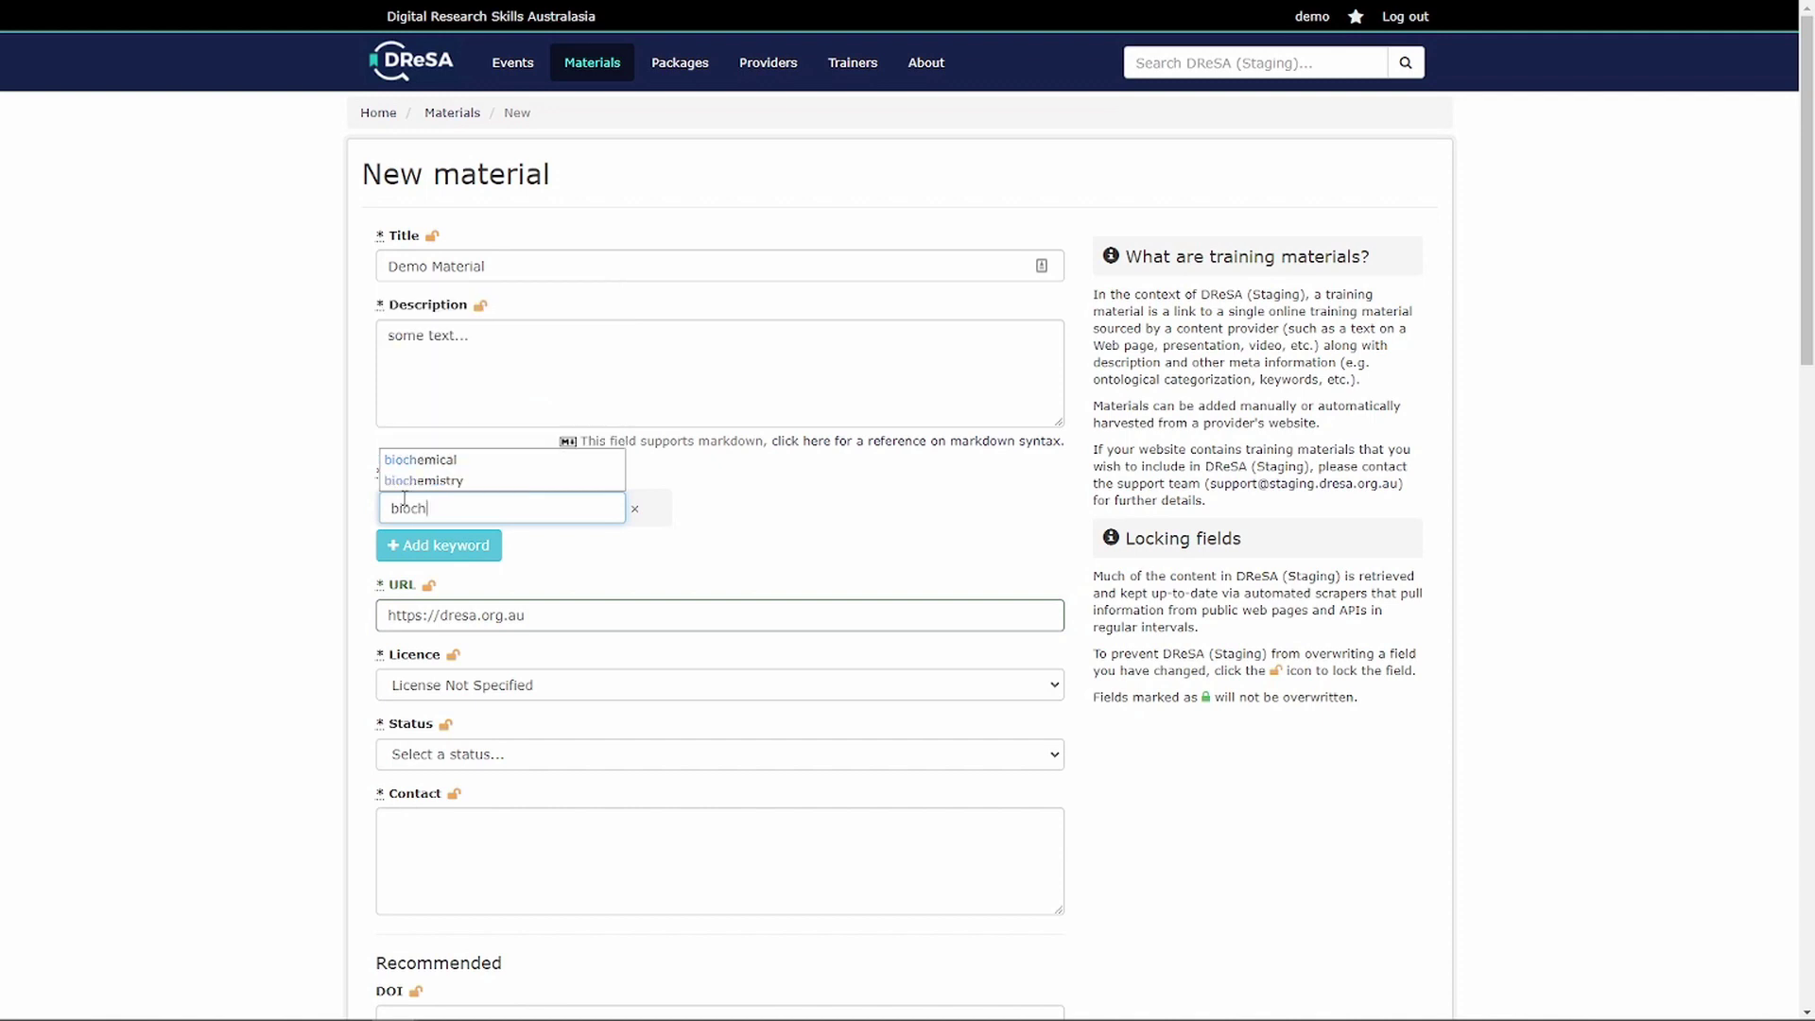
{"action": "left_click", "coordinate": [442, 461]}
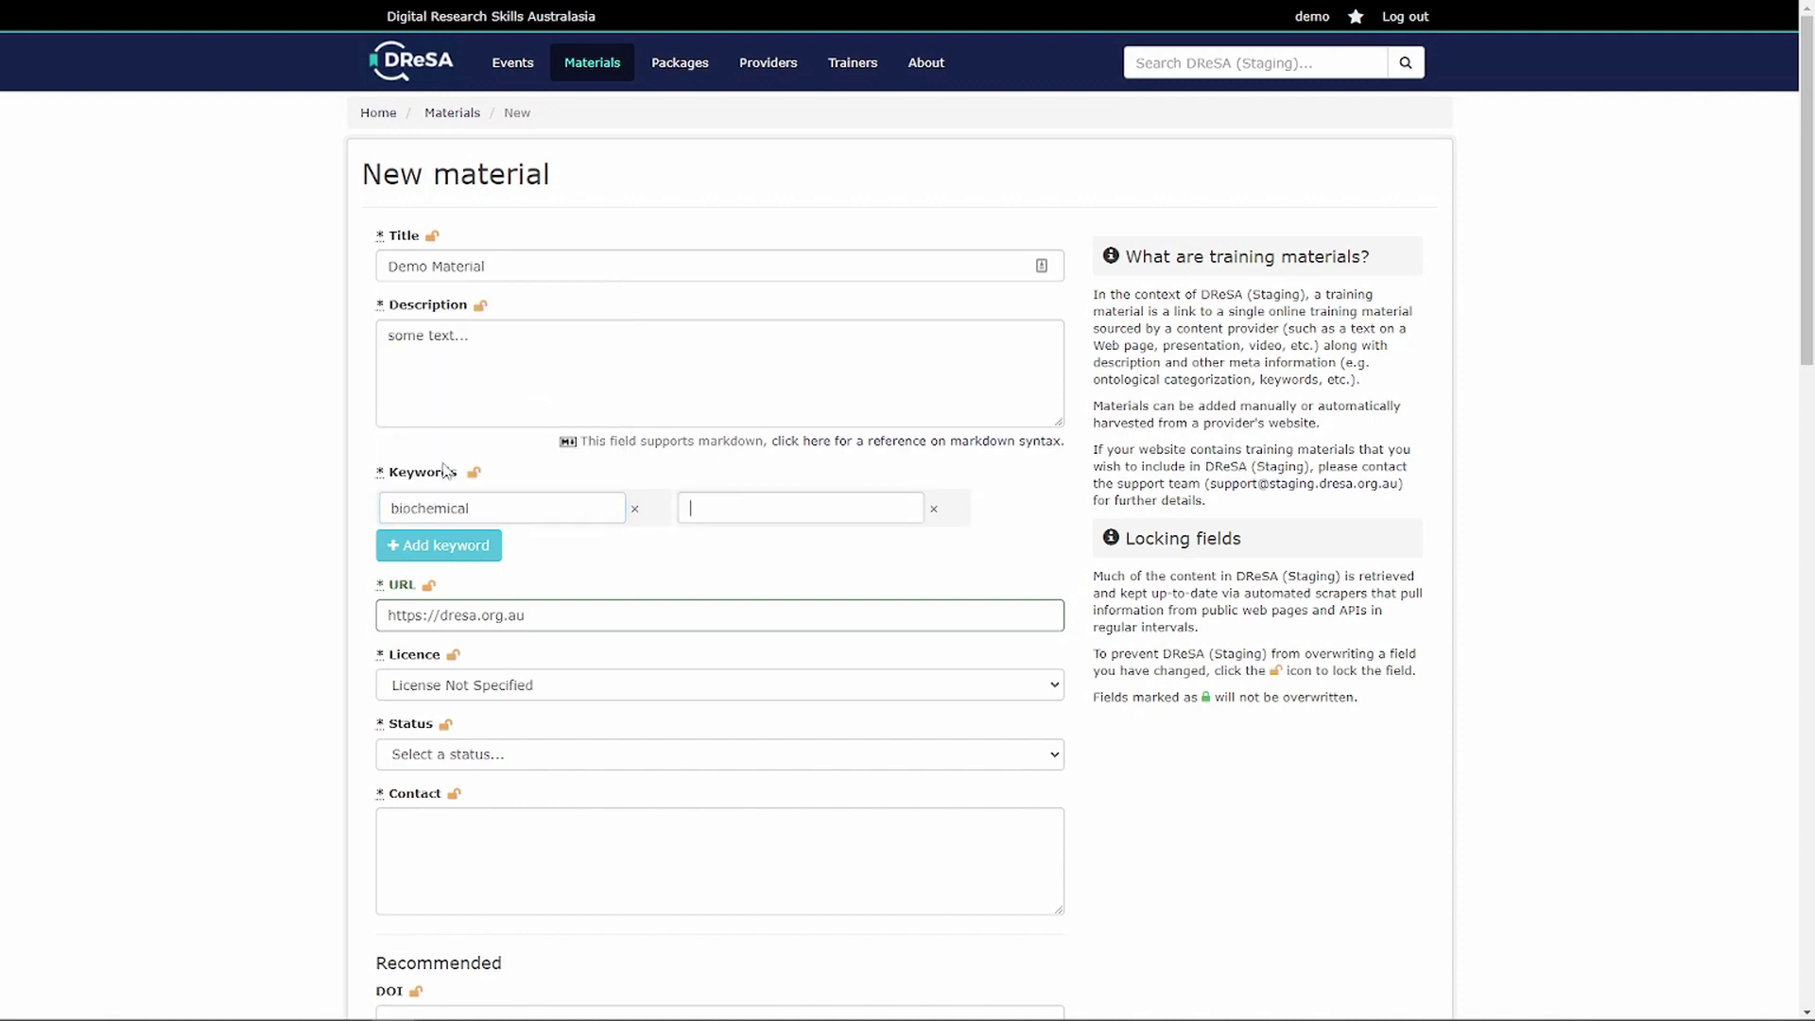
{"action": "type", "text": "bio"}
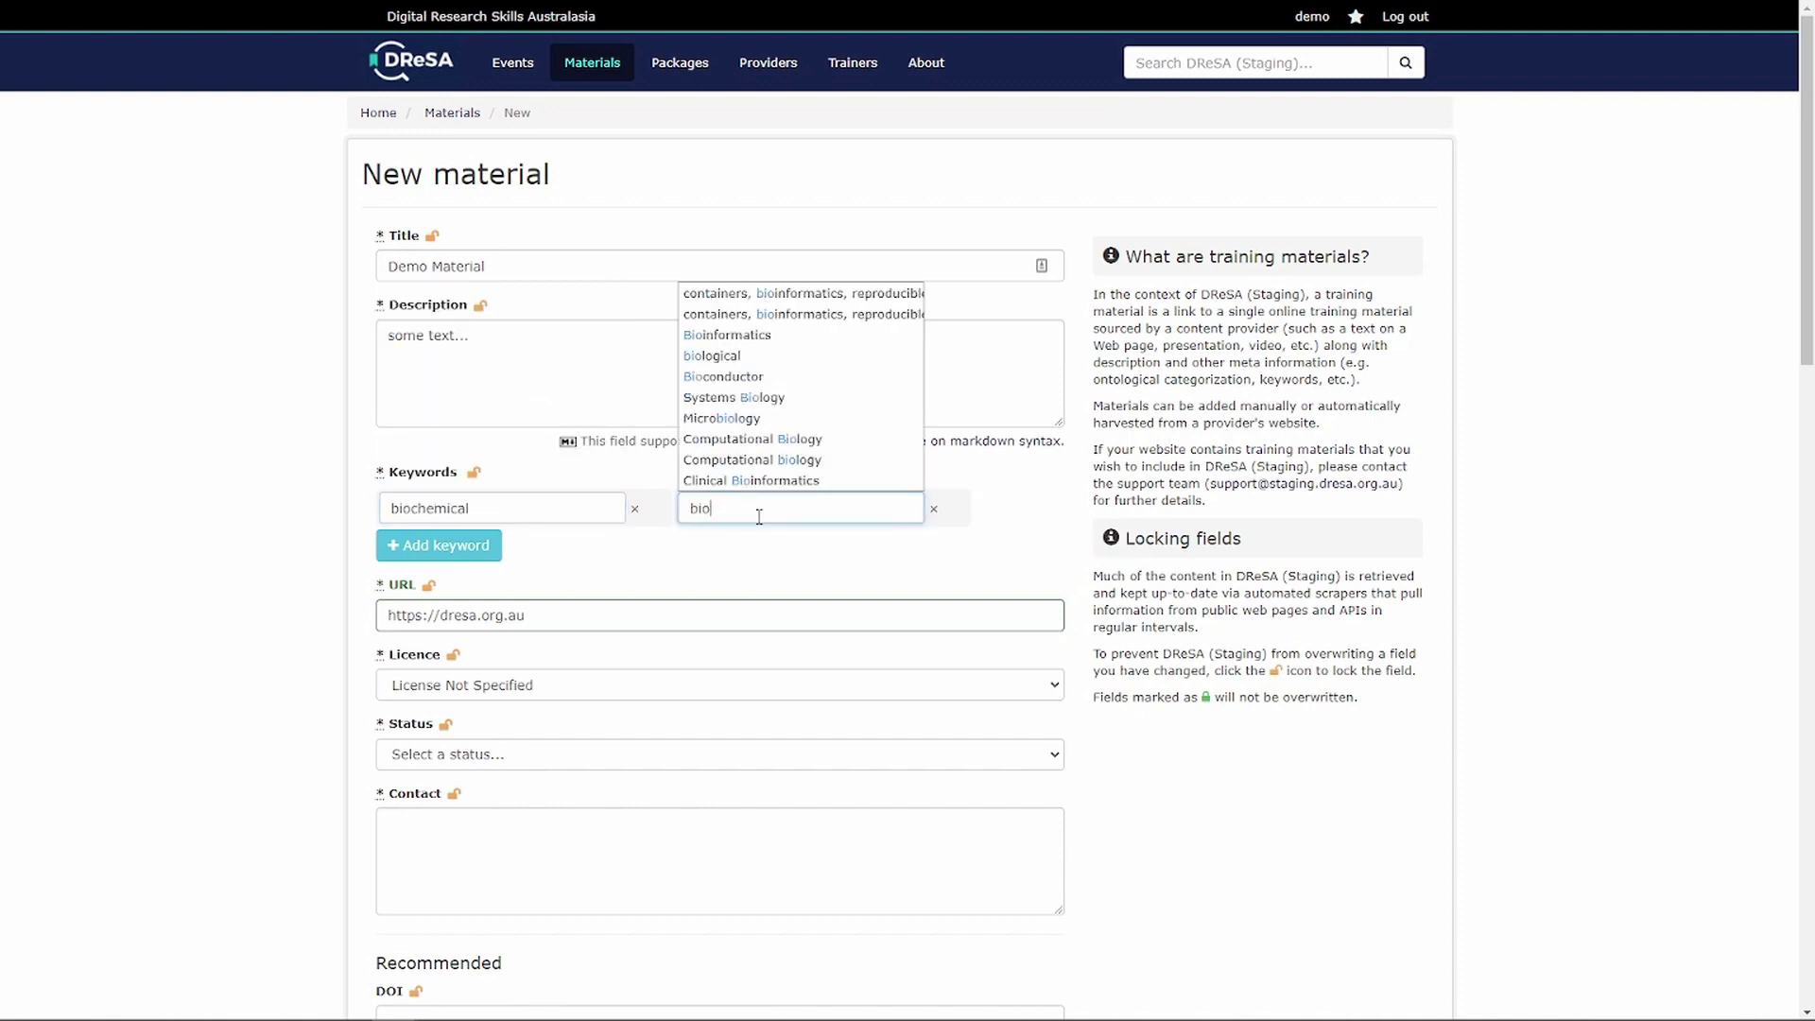
{"action": "type", "text": "indu"}
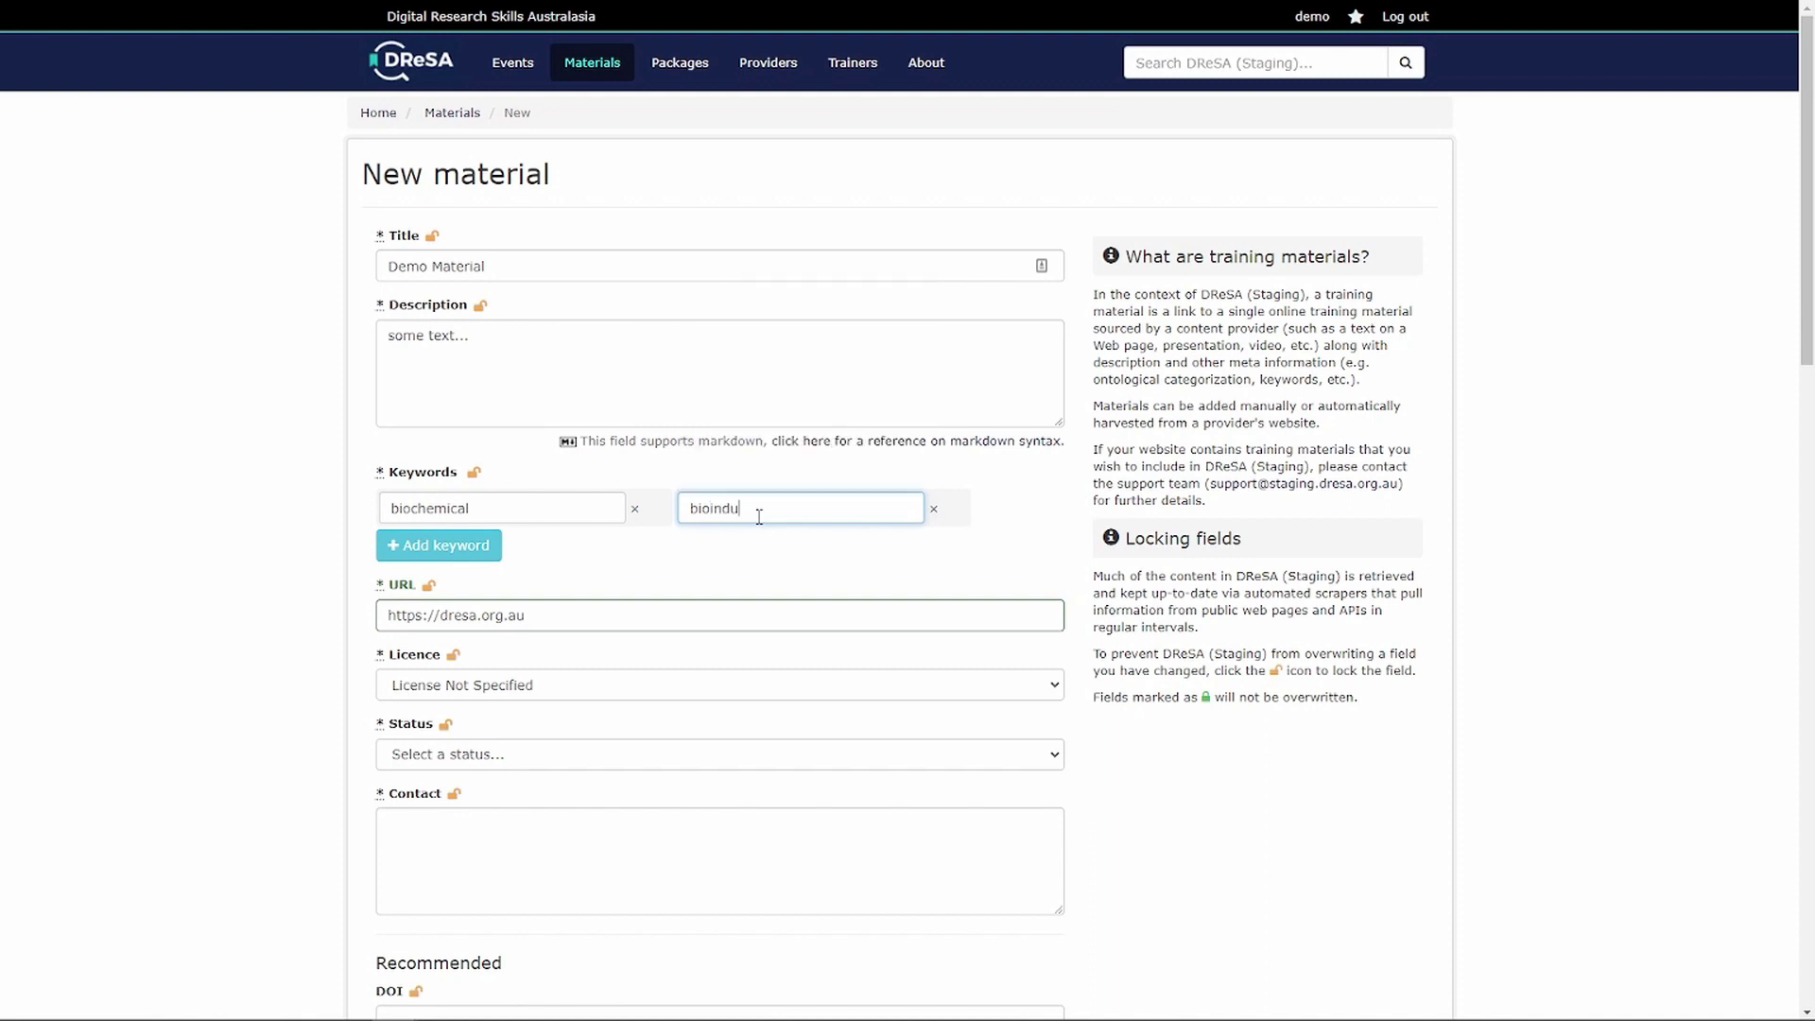
{"action": "type", "text": "strial"}
{"action": "key", "text": "Return"}
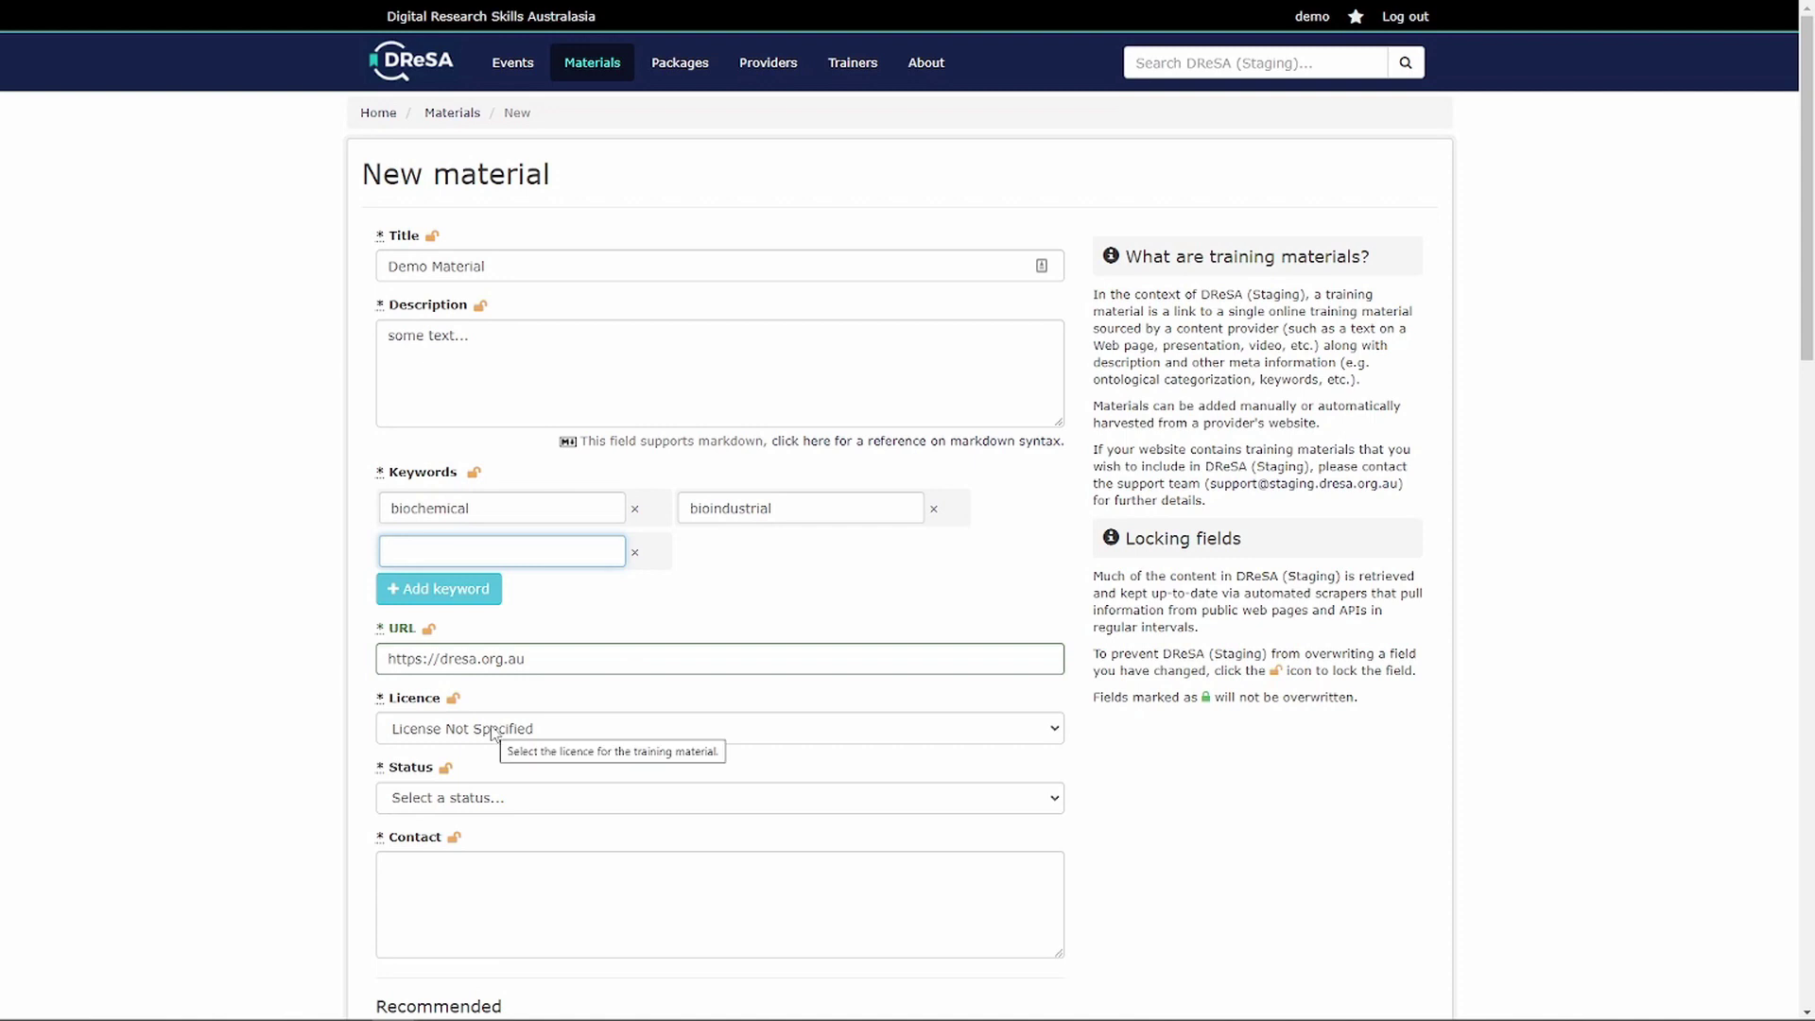
- Set the material's licence to Creative Commons Attribution 4.0
{"action": "left_click", "coordinate": [493, 734]}
{"action": "scroll", "coordinate": [529, 662], "scroll_direction": "down", "scroll_amount": 1}
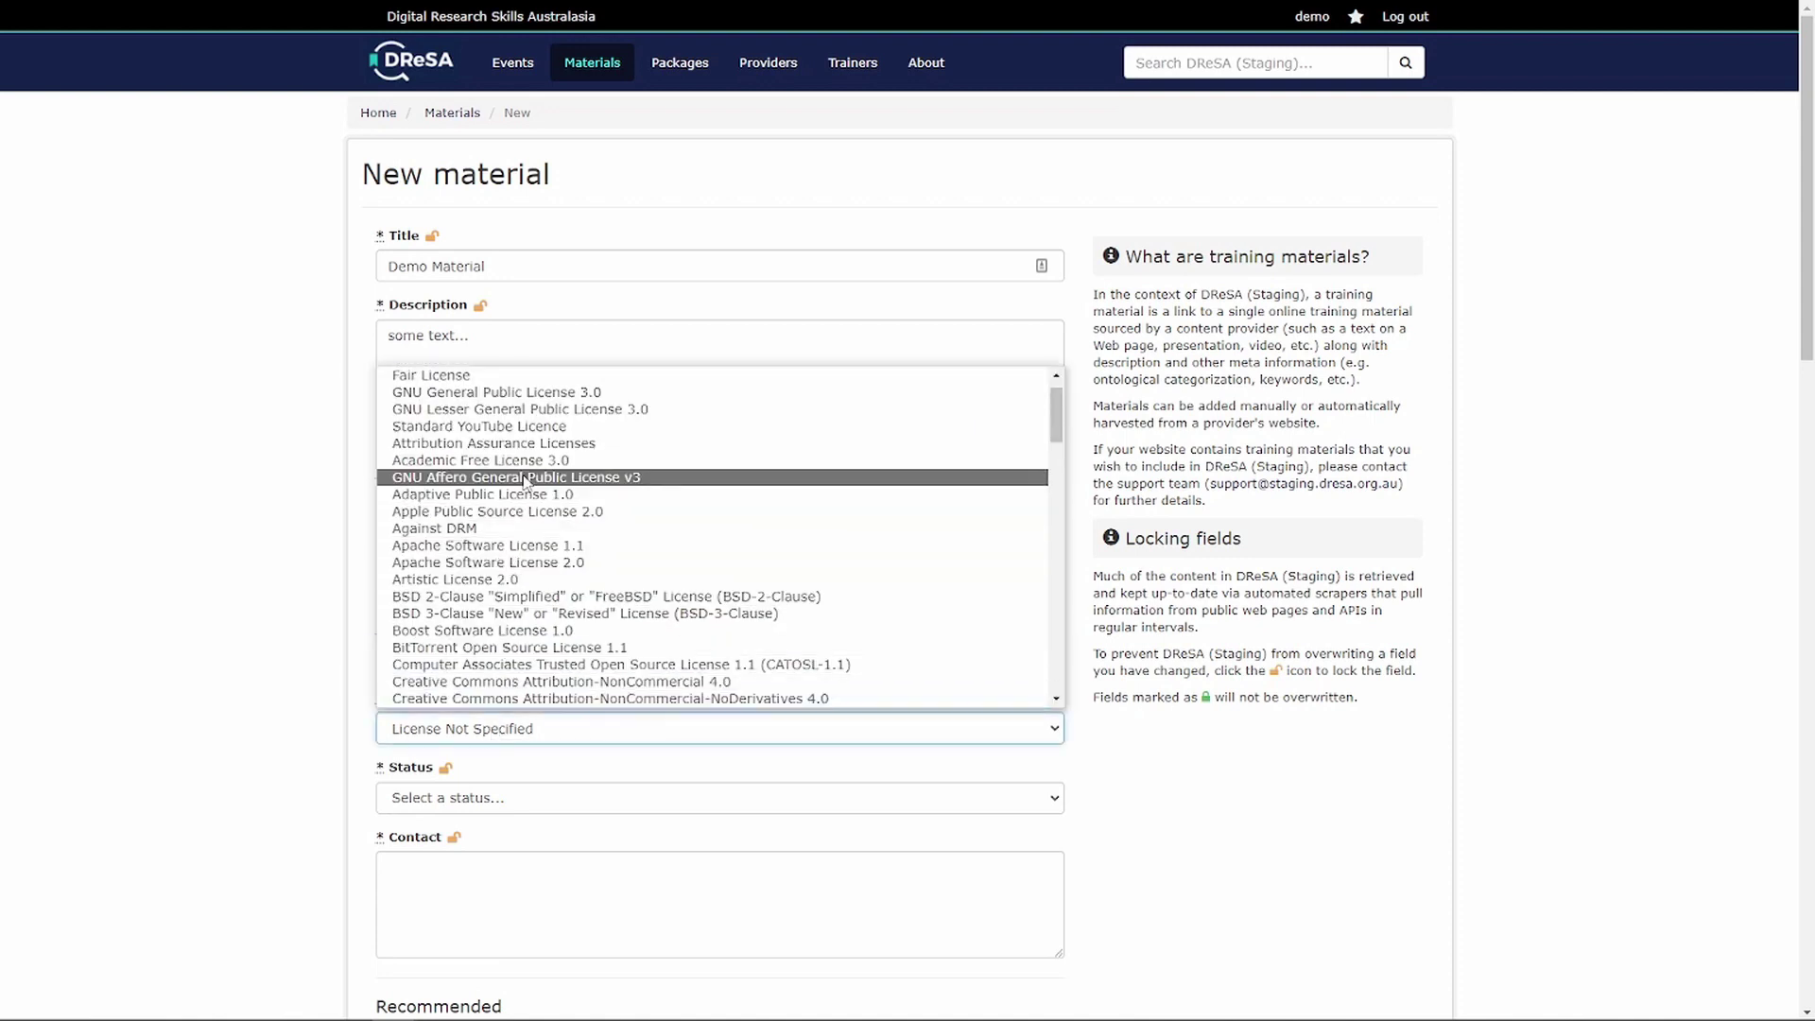
{"action": "scroll", "coordinate": [535, 434], "scroll_direction": "up", "scroll_amount": 1}
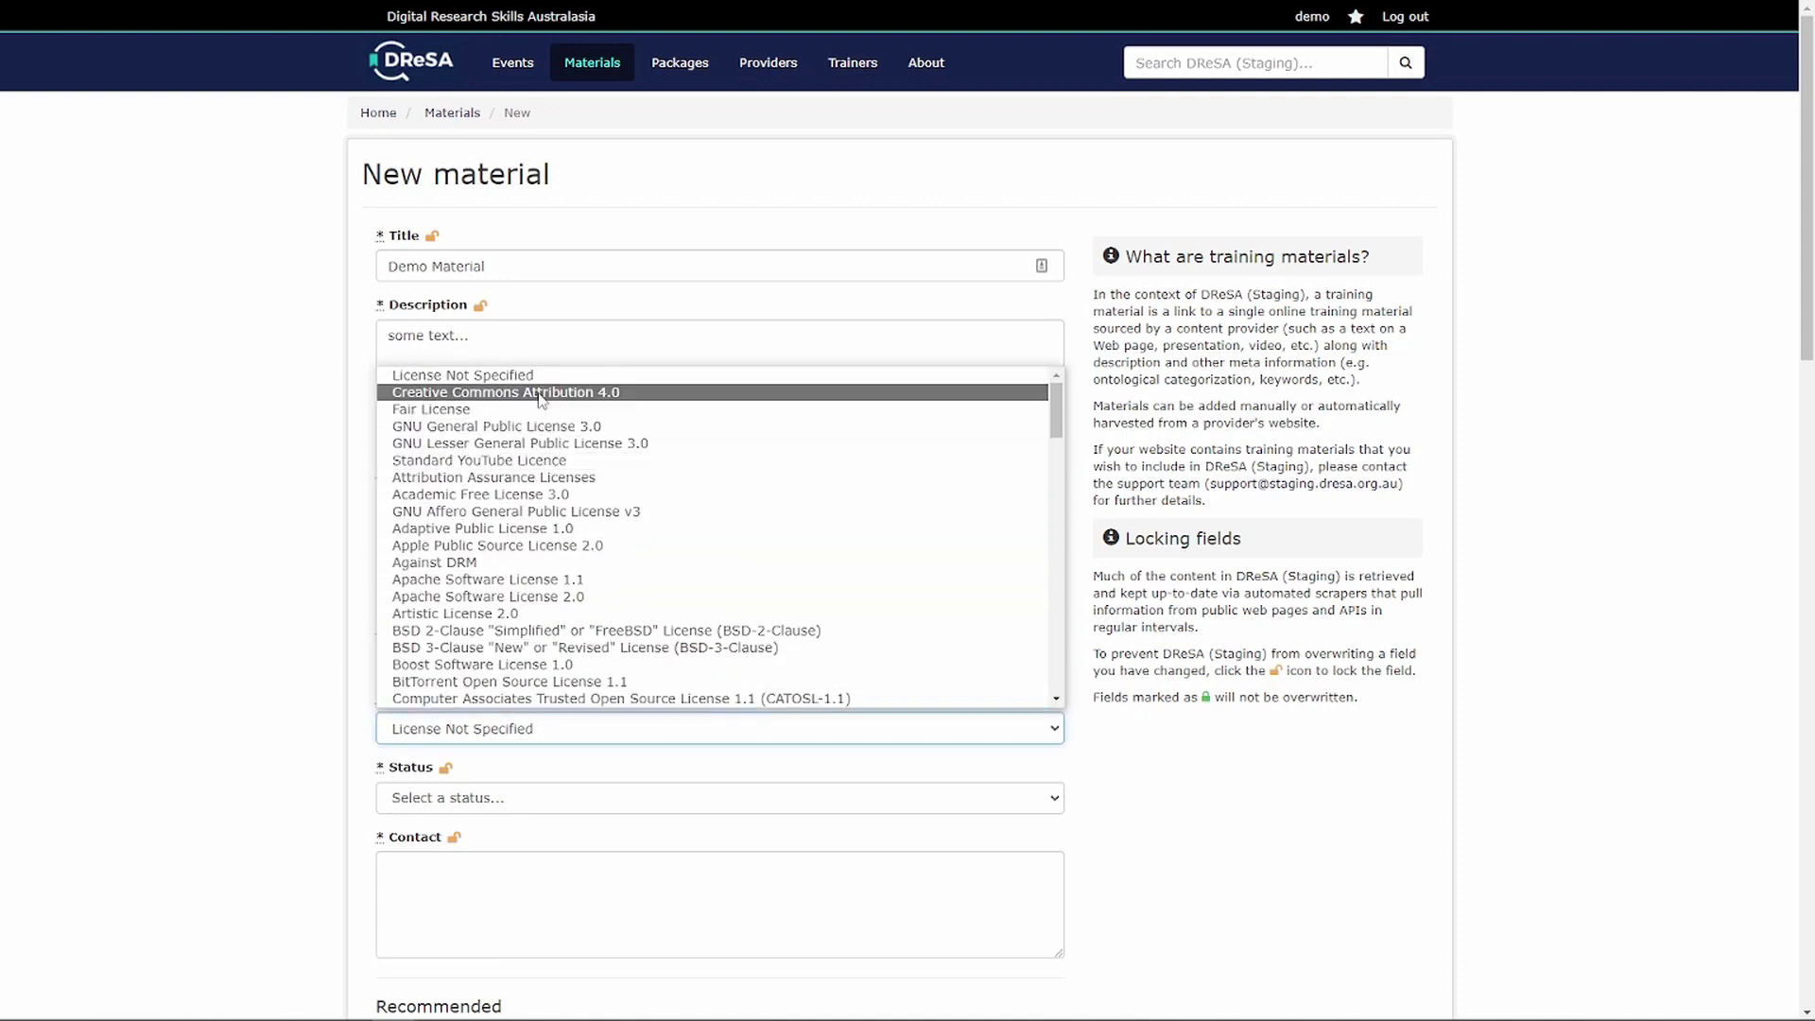
{"action": "left_click", "coordinate": [540, 393]}
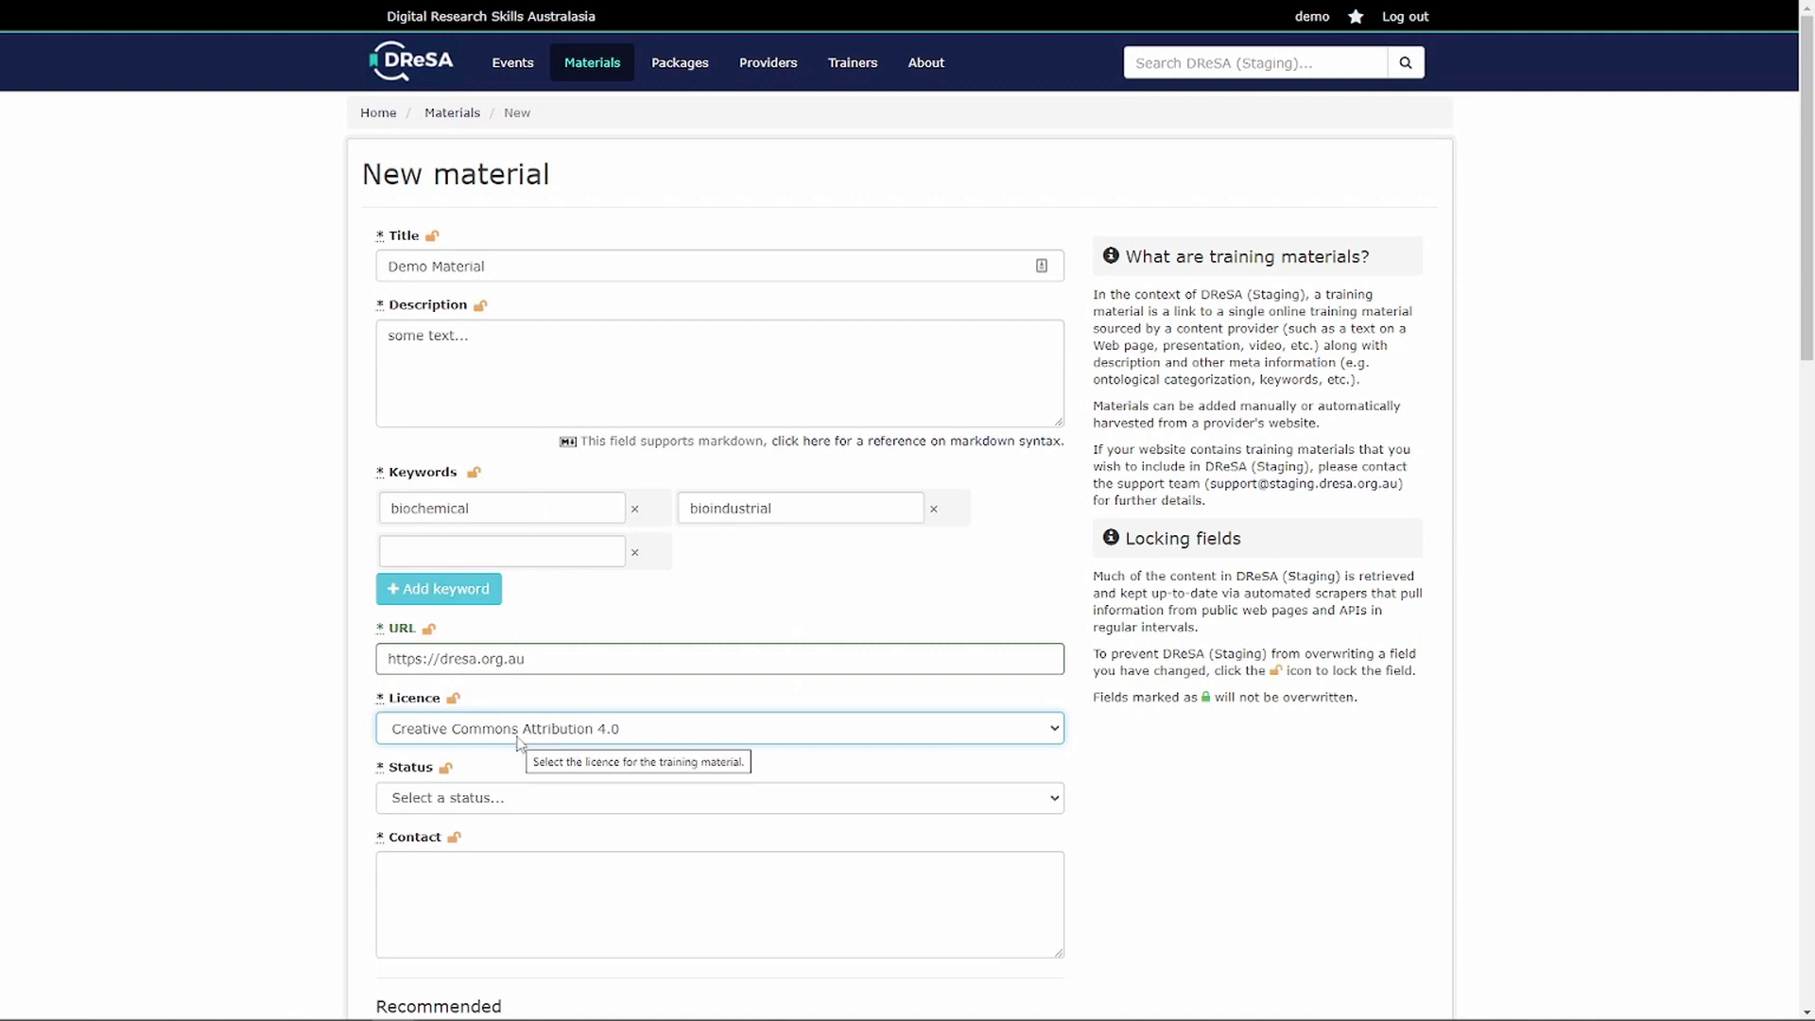
- Set the material's status to Active and type the contact e-mail address
{"action": "left_click", "coordinate": [459, 799]}
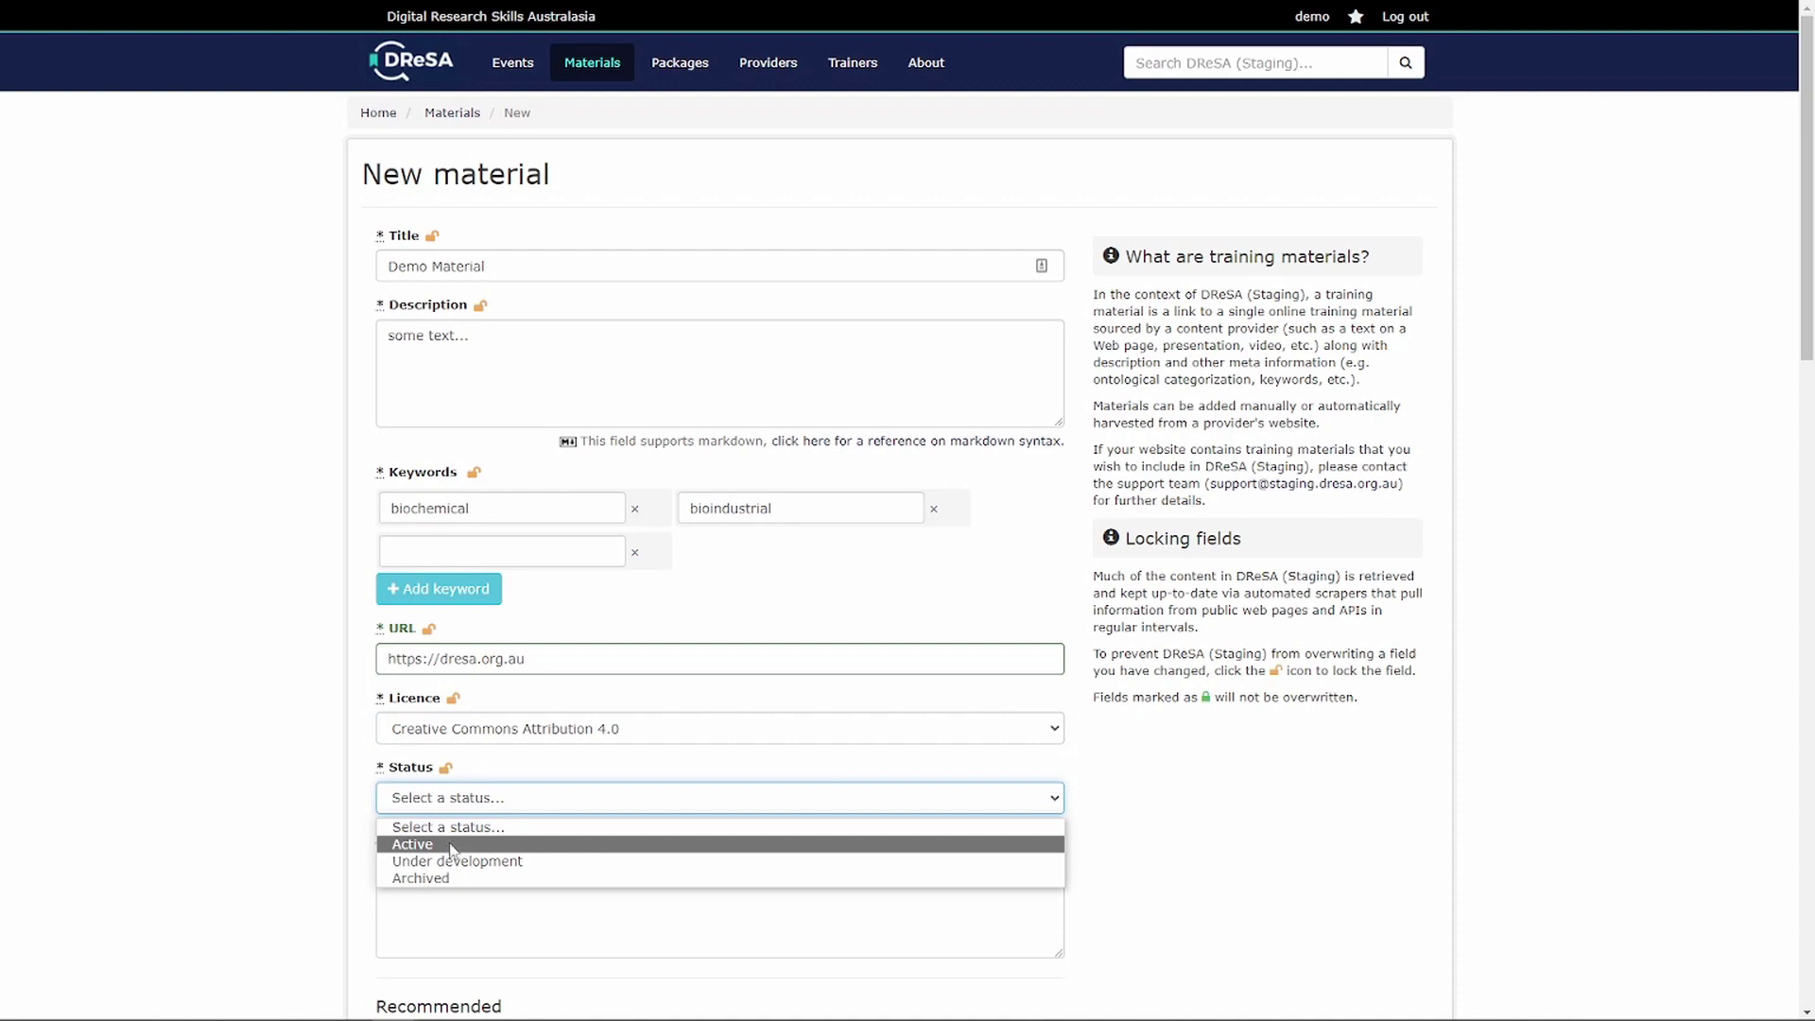
{"action": "left_click", "coordinate": [452, 849]}
{"action": "left_click", "coordinate": [440, 875]}
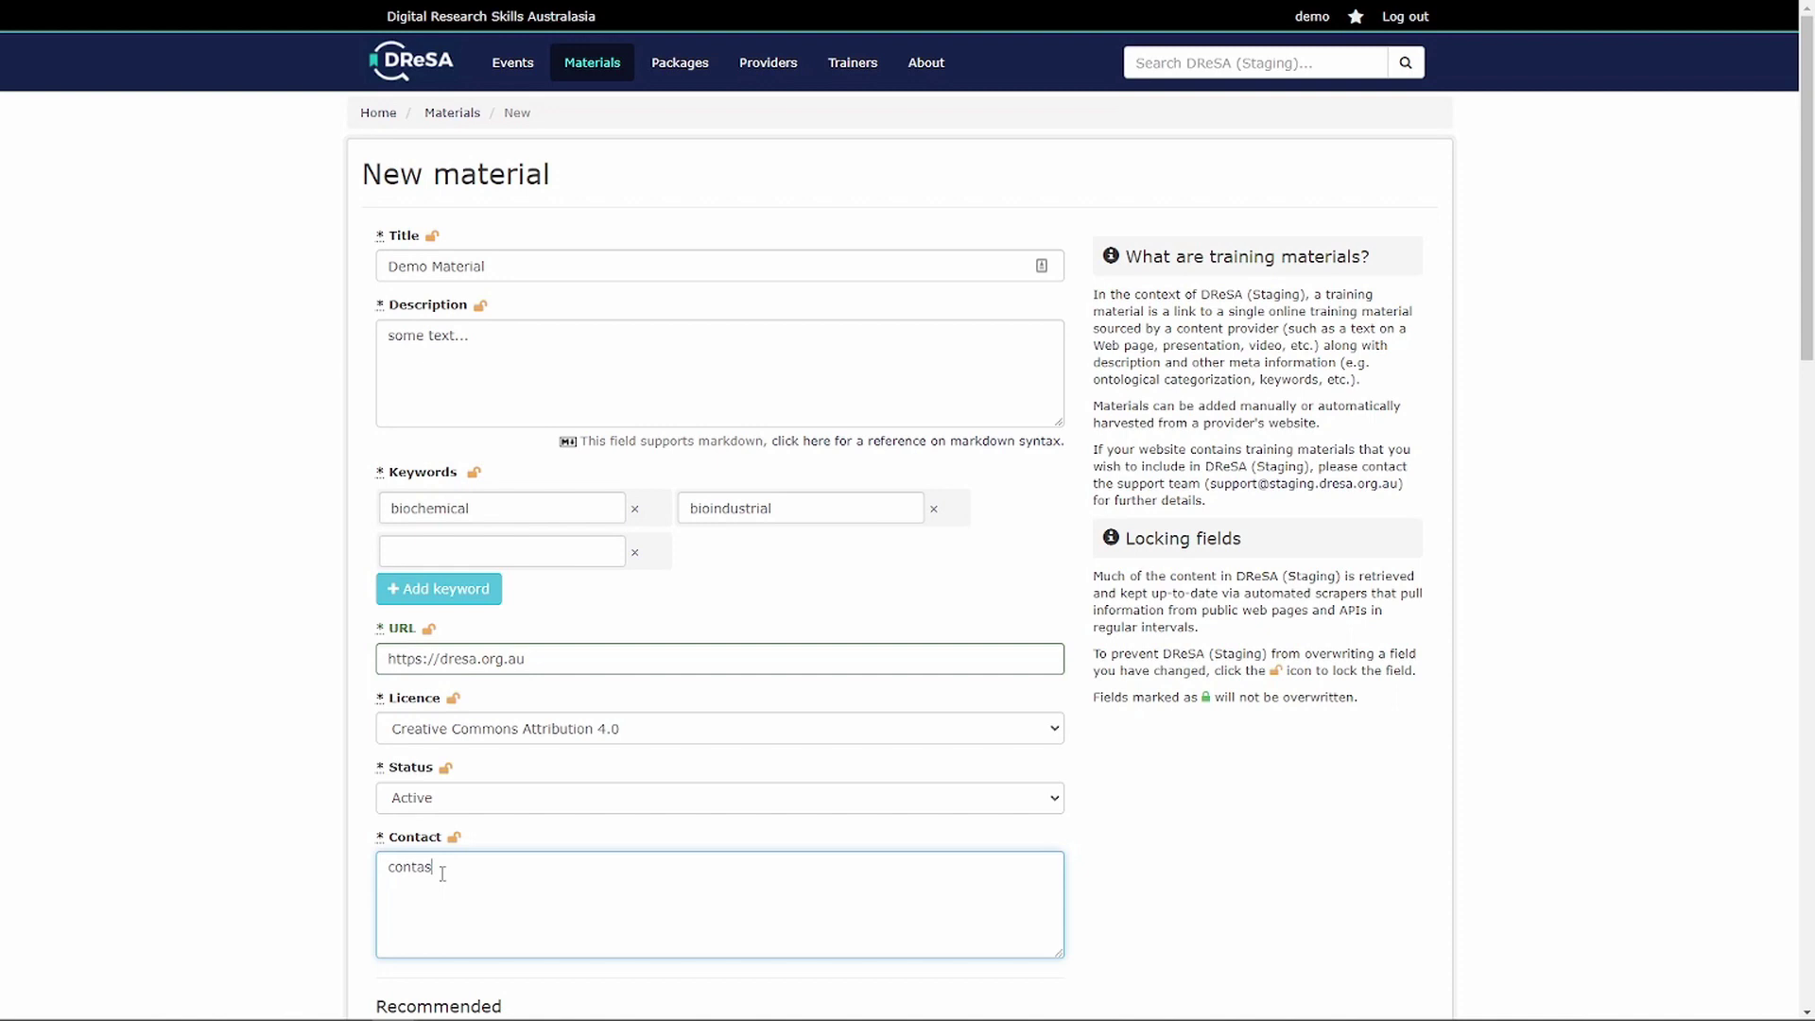
- Choose Demo Provider as the material's content provider
{"action": "left_click_drag", "start_coordinate": [1809, 281], "coordinate": [1767, 621]}
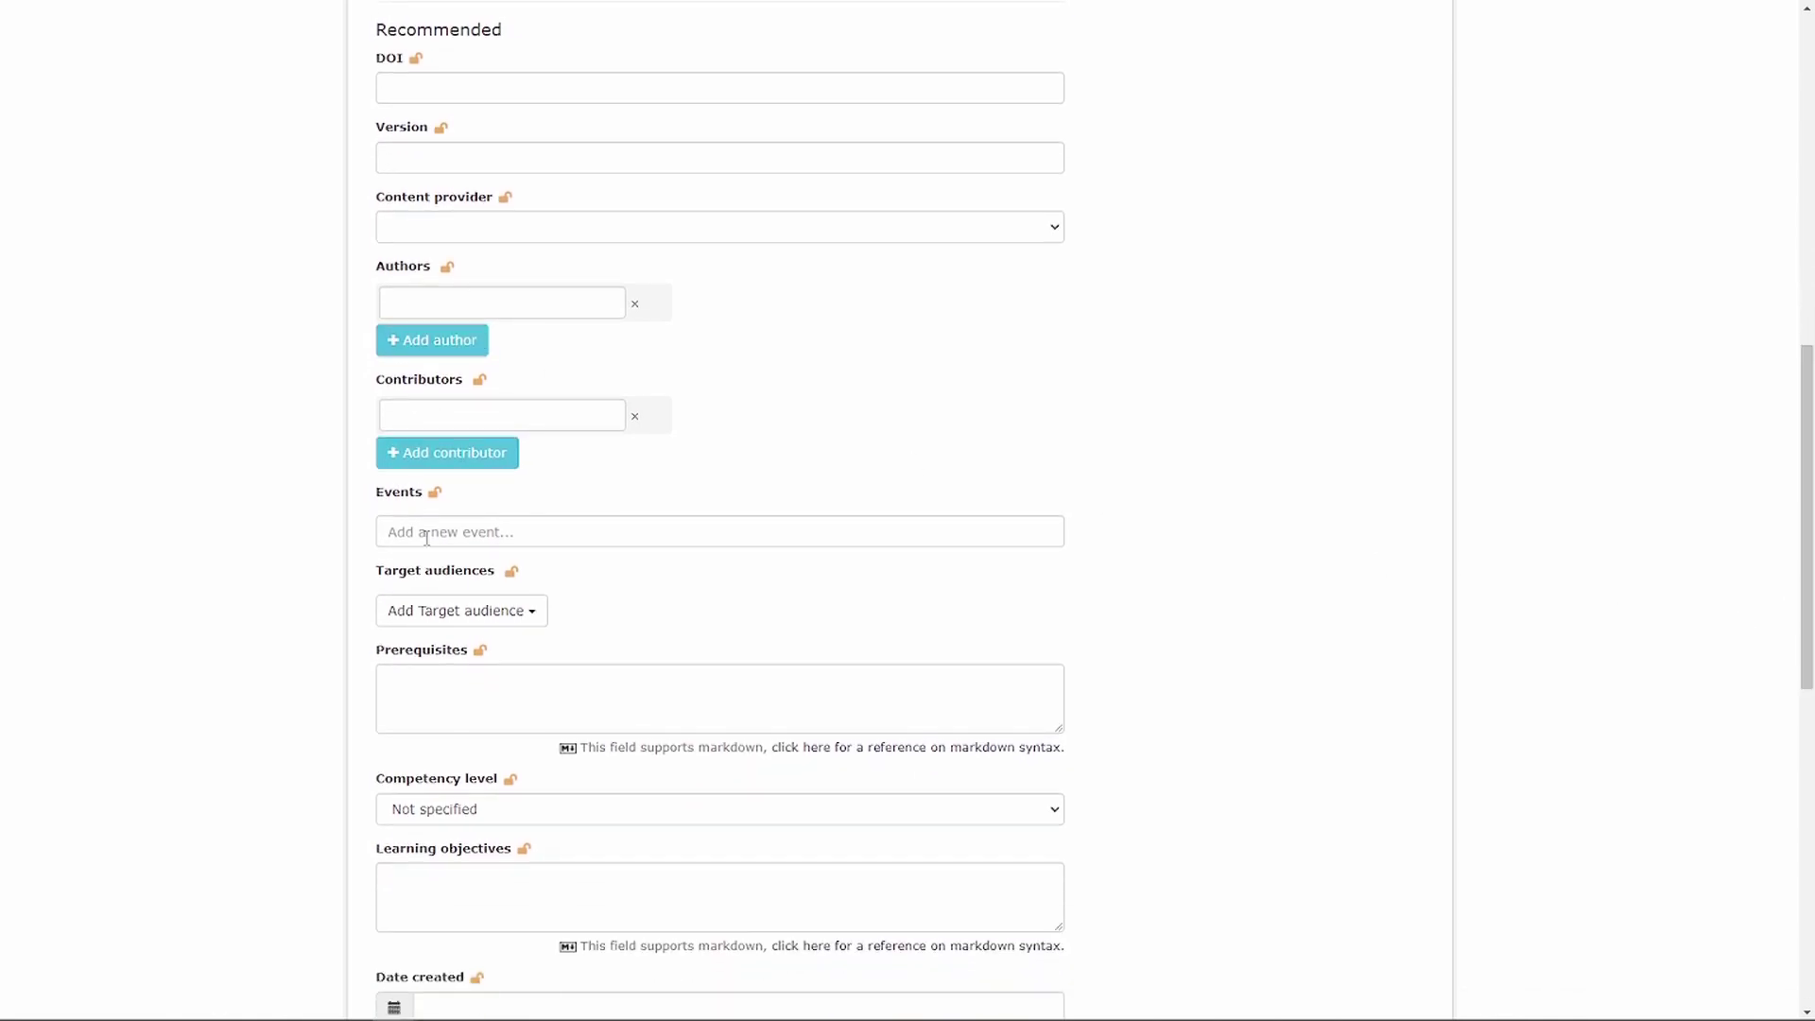
{"action": "left_click", "coordinate": [446, 230]}
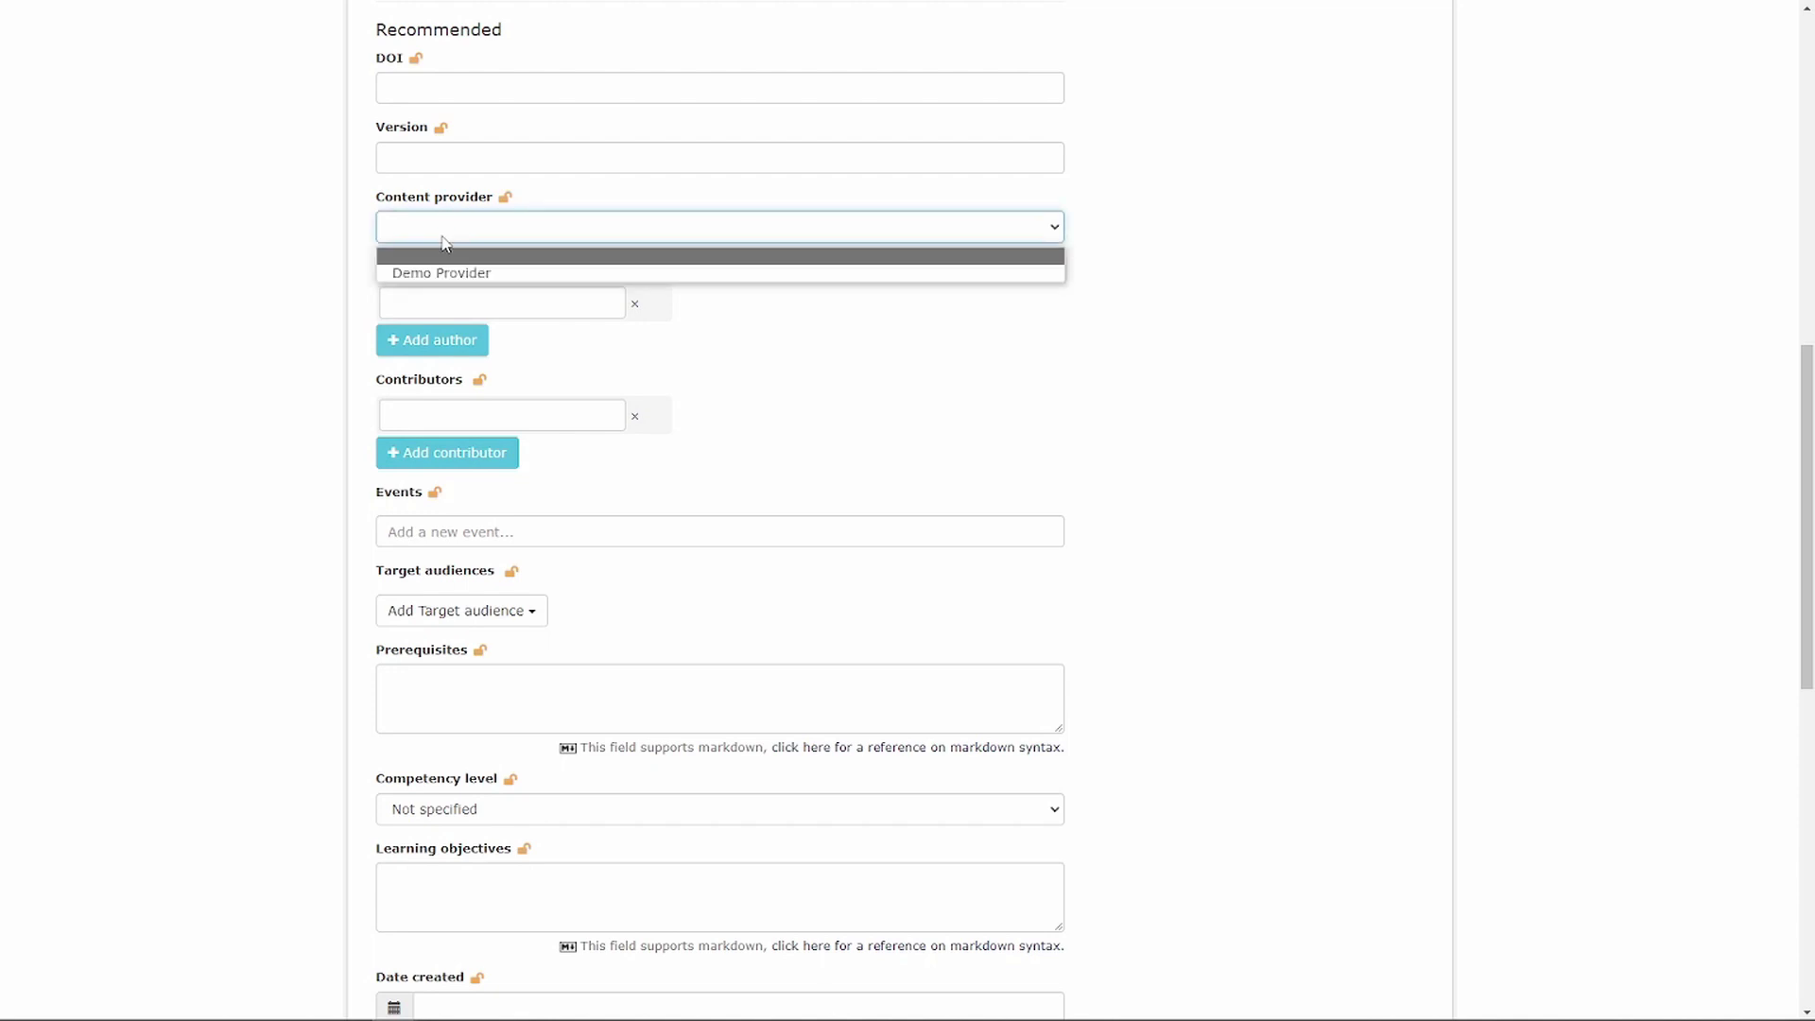
{"action": "left_click", "coordinate": [439, 273]}
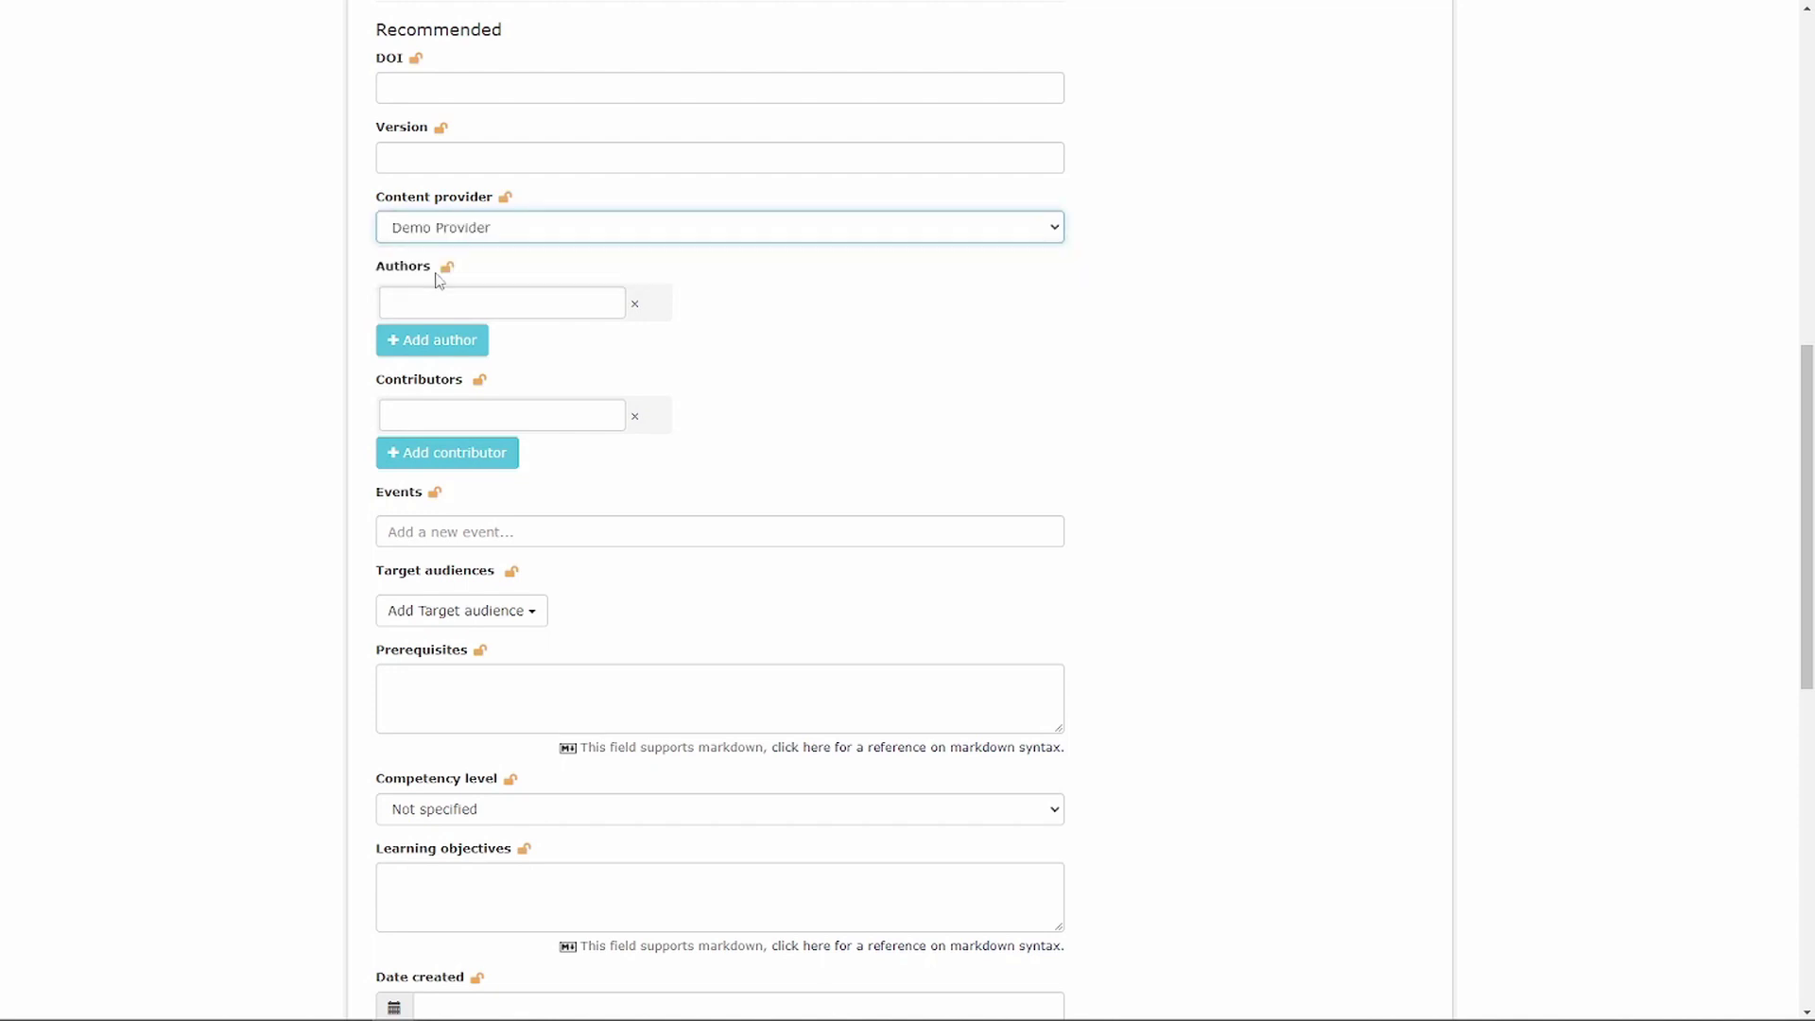
- Search 'Demo' in Events and link Demo Event as a related event
{"action": "left_click", "coordinate": [408, 529]}
{"action": "type", "text": "Demo"}
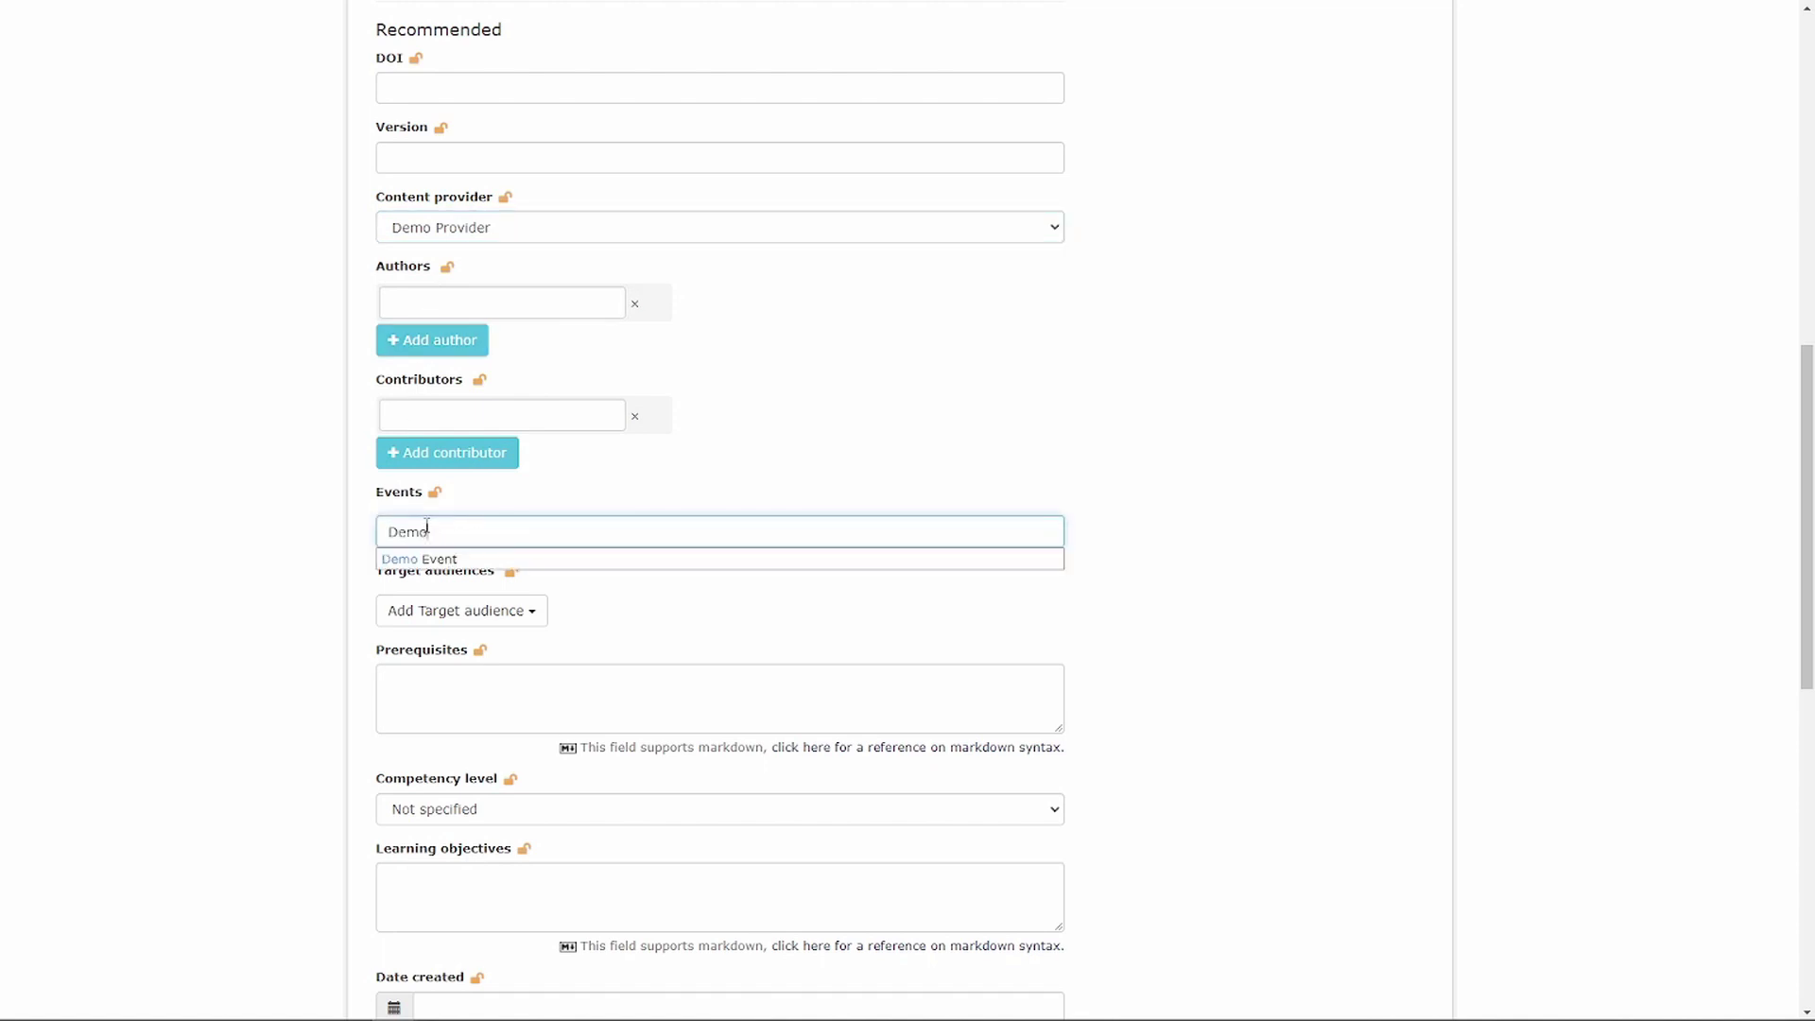
{"action": "left_click", "coordinate": [405, 560]}
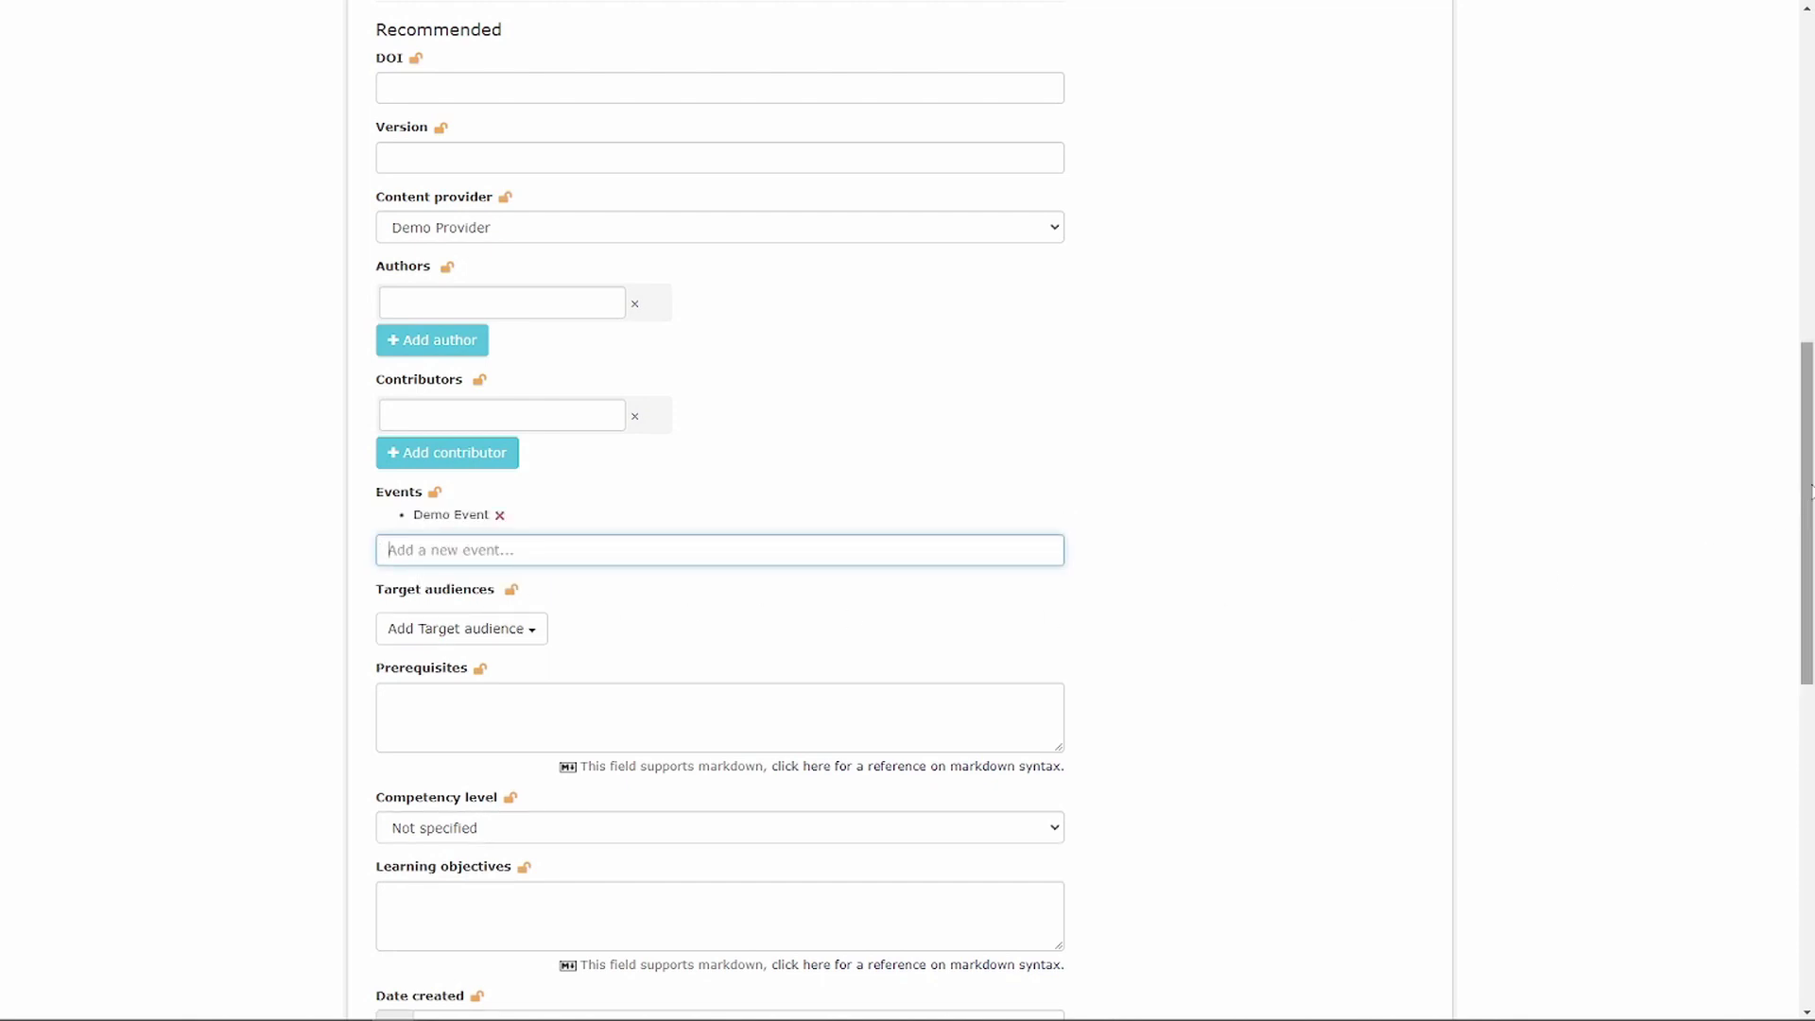
{"action": "left_click_drag", "start_coordinate": [1810, 487], "coordinate": [1711, 777]}
- Register the training material and go to the Providers list
{"action": "left_click", "coordinate": [506, 879]}
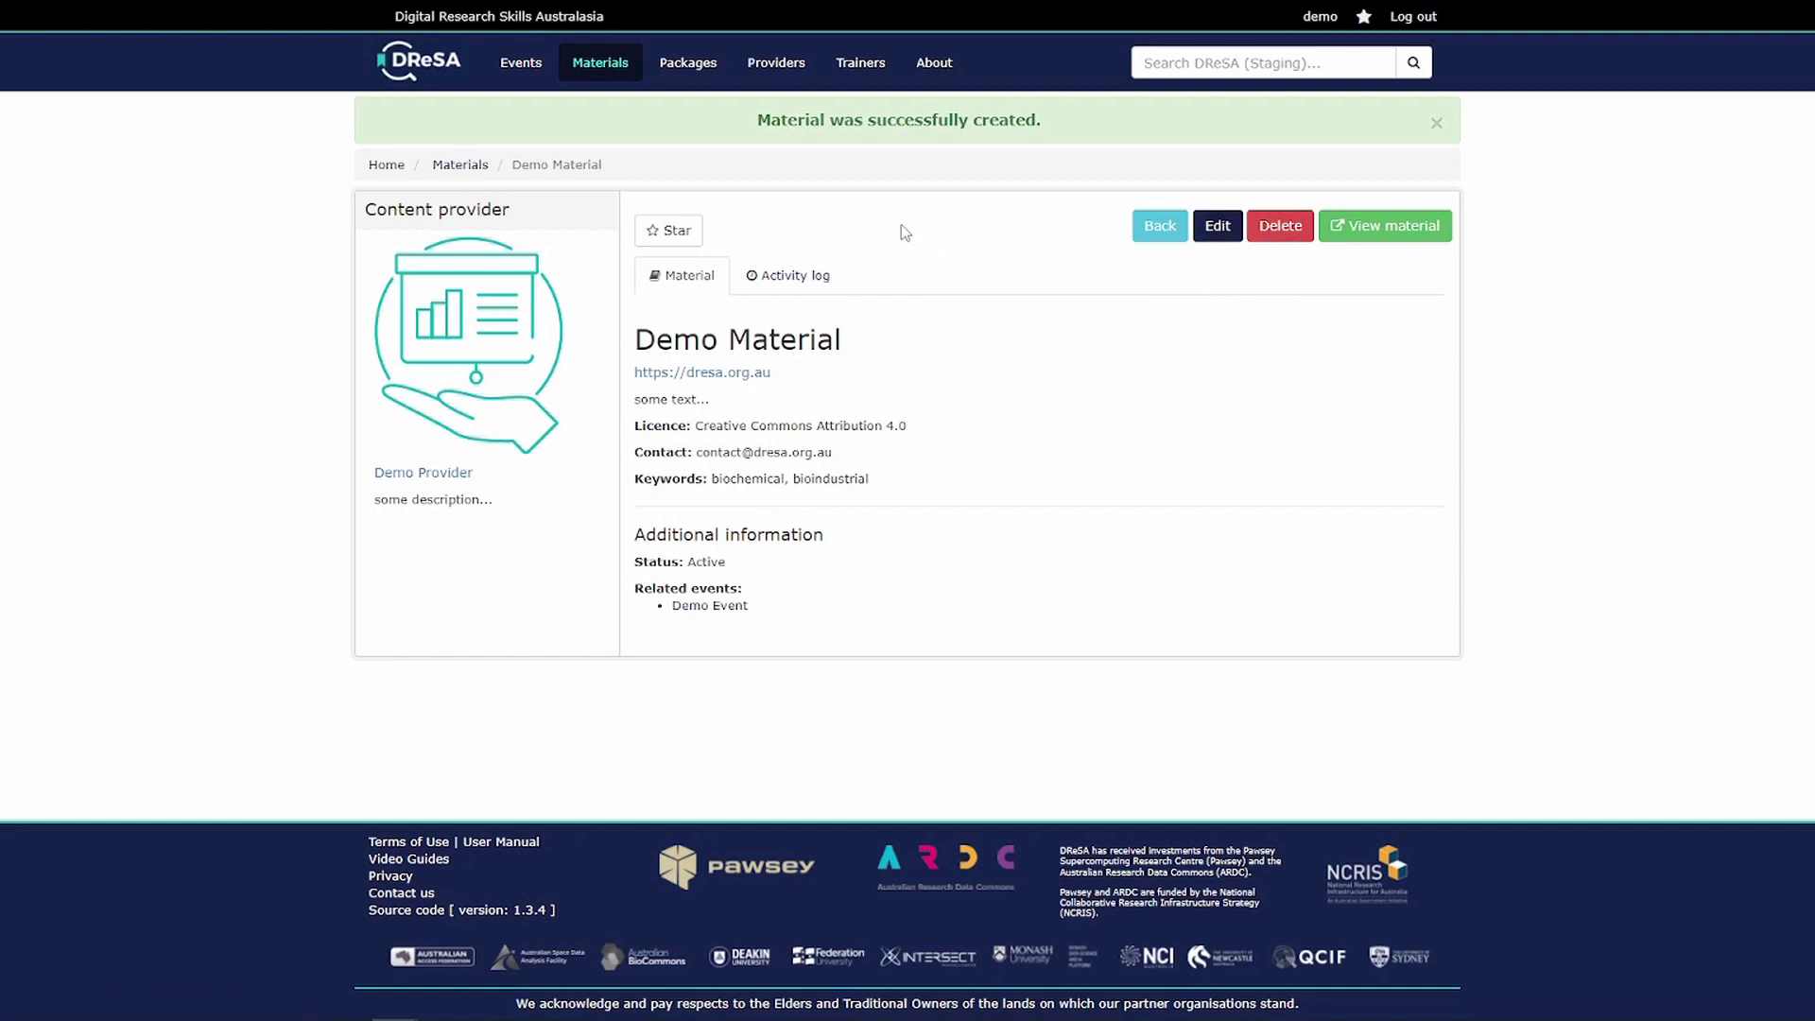
{"action": "left_click", "coordinate": [777, 76]}
{"action": "scroll", "coordinate": [738, 633], "scroll_direction": "down", "scroll_amount": 5}
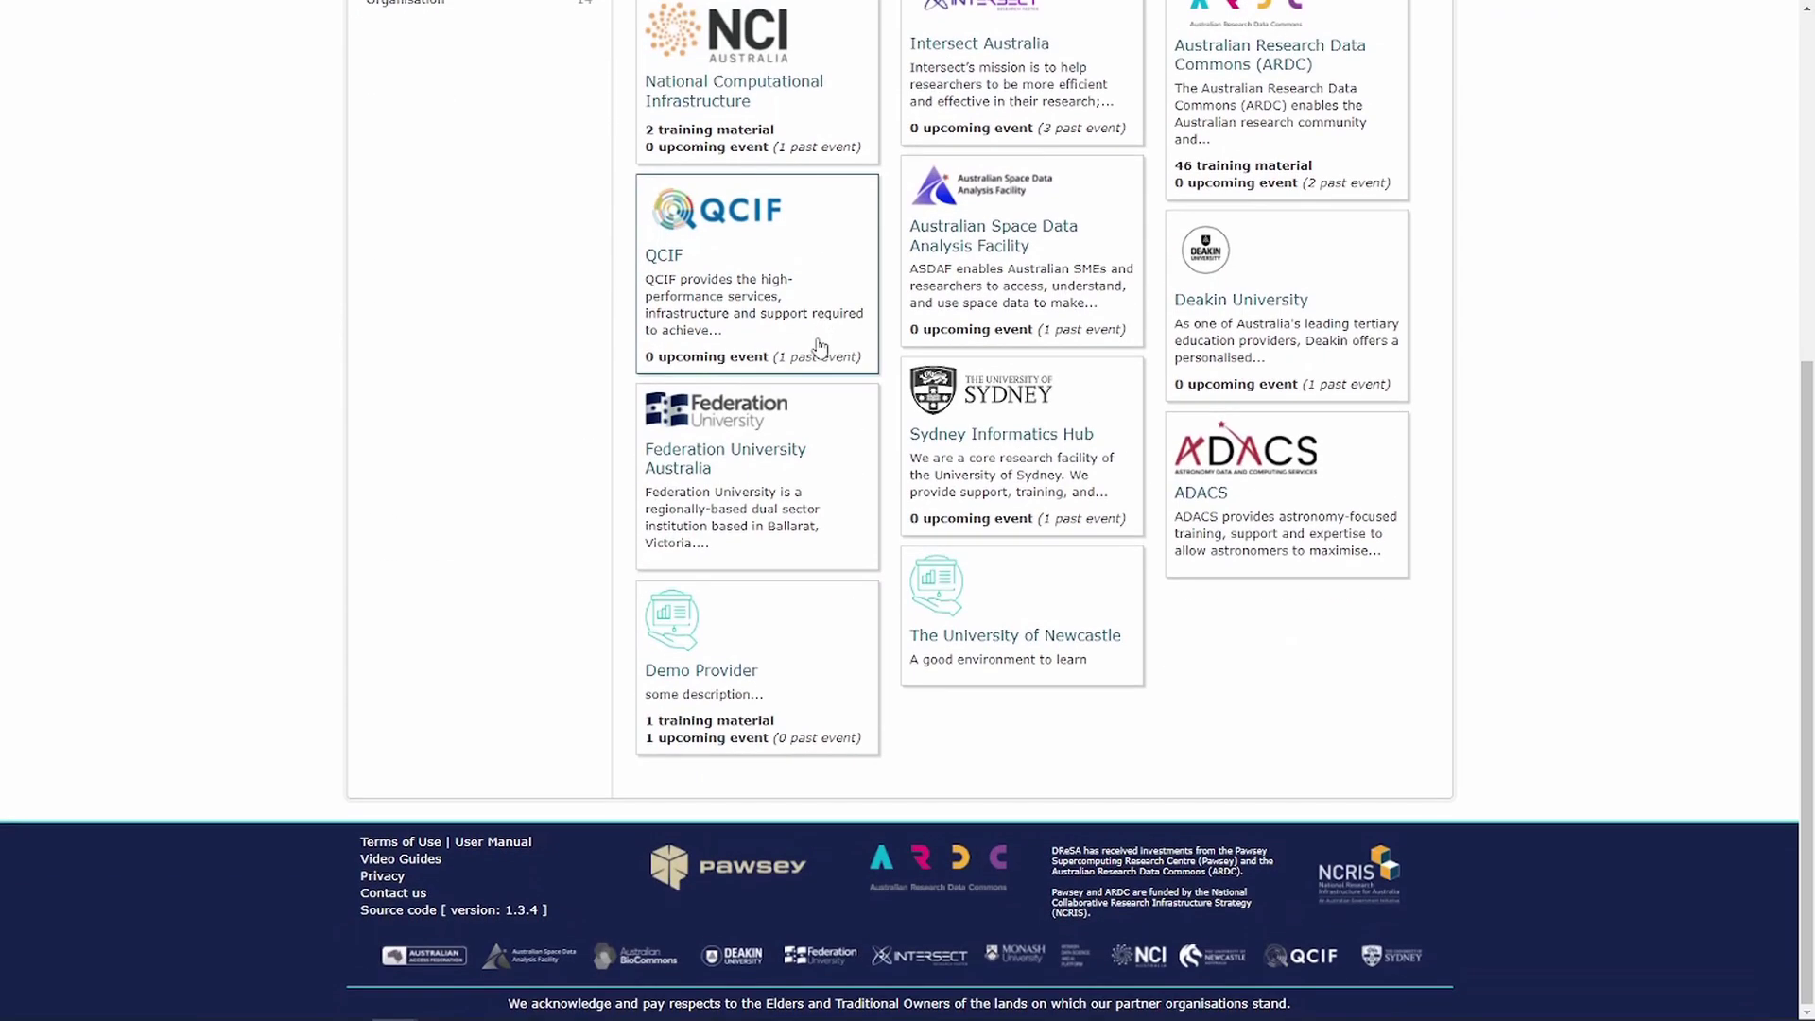
- Open Demo Provider, check its linked events, then return to the home page
{"action": "left_click", "coordinate": [709, 673]}
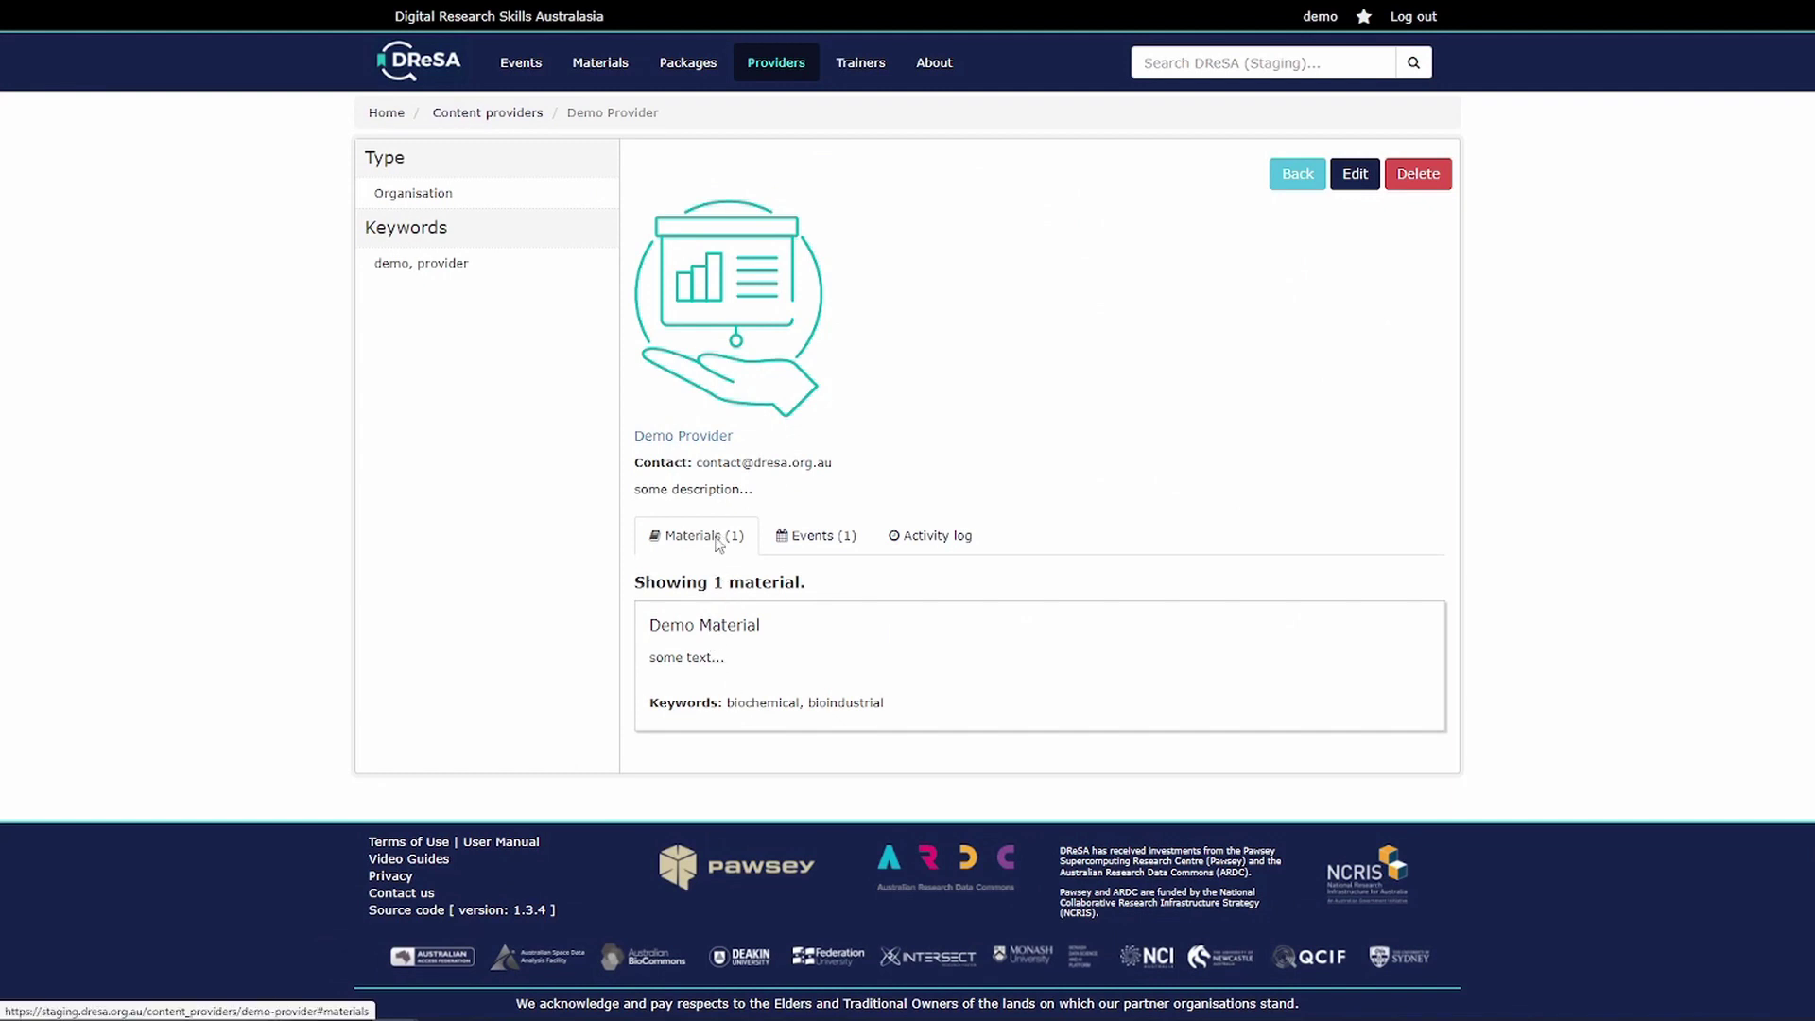
{"action": "left_click", "coordinate": [815, 535]}
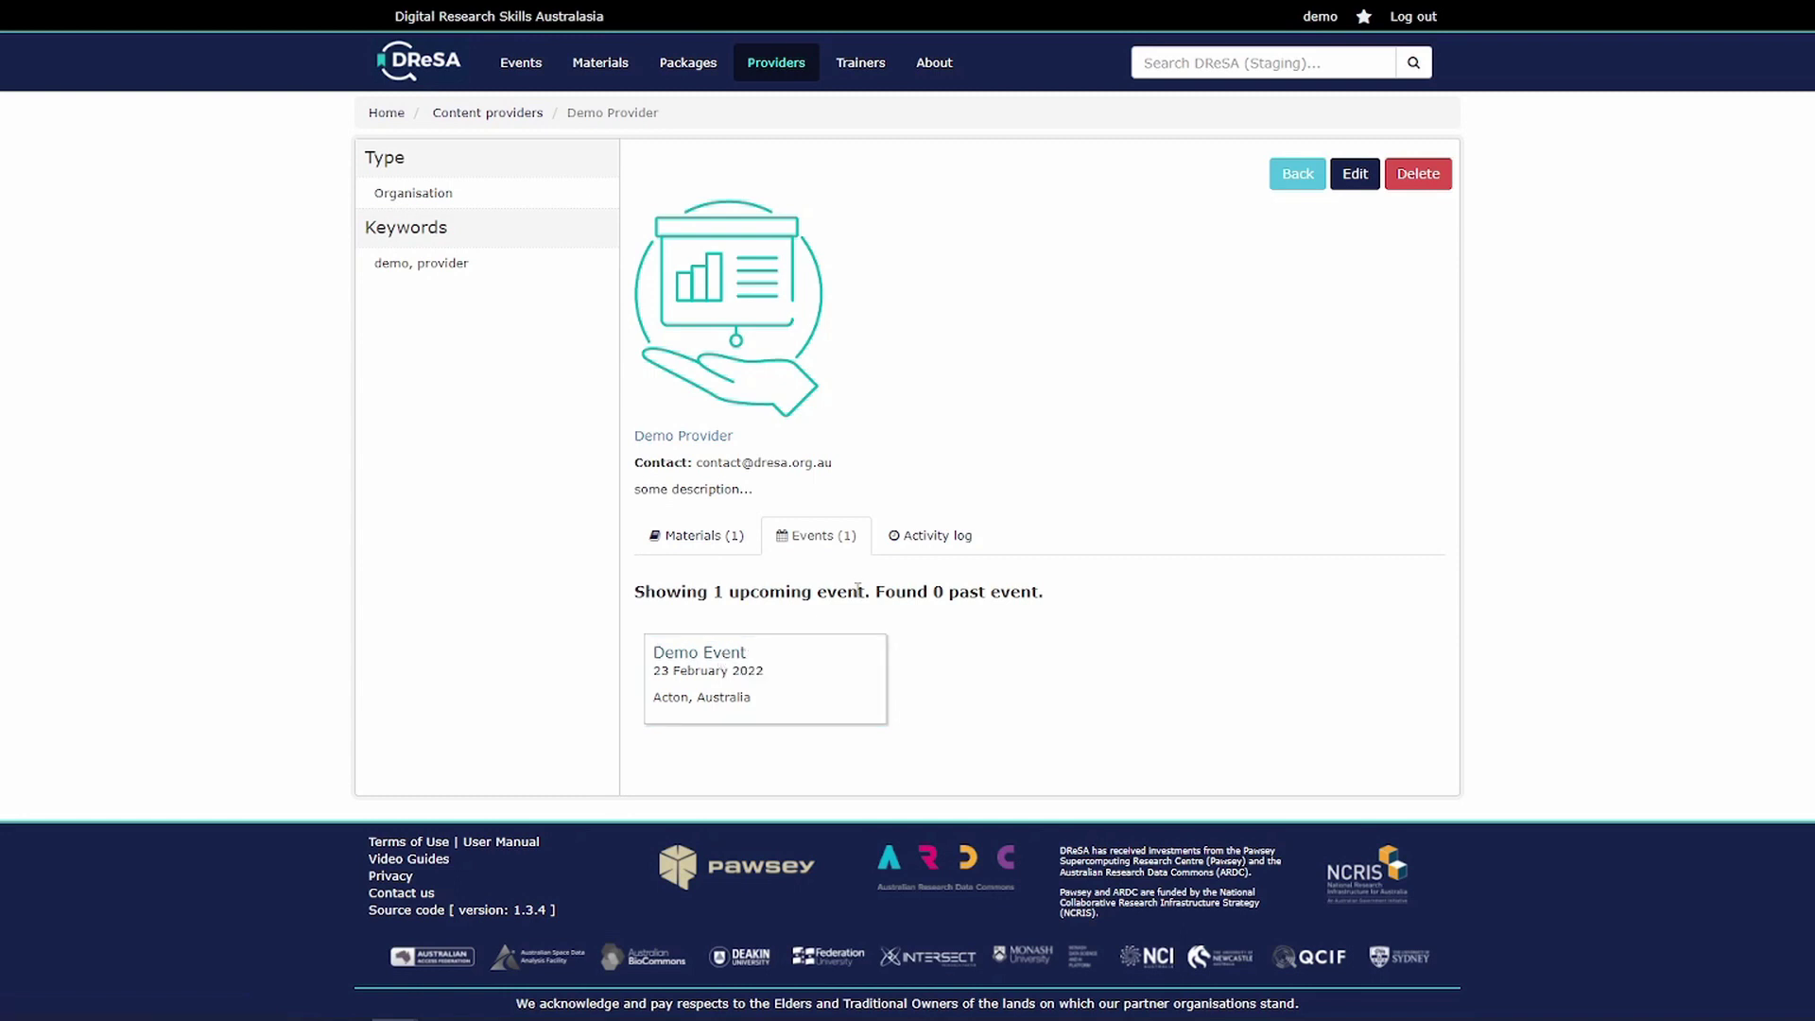
{"action": "left_click", "coordinate": [434, 75]}
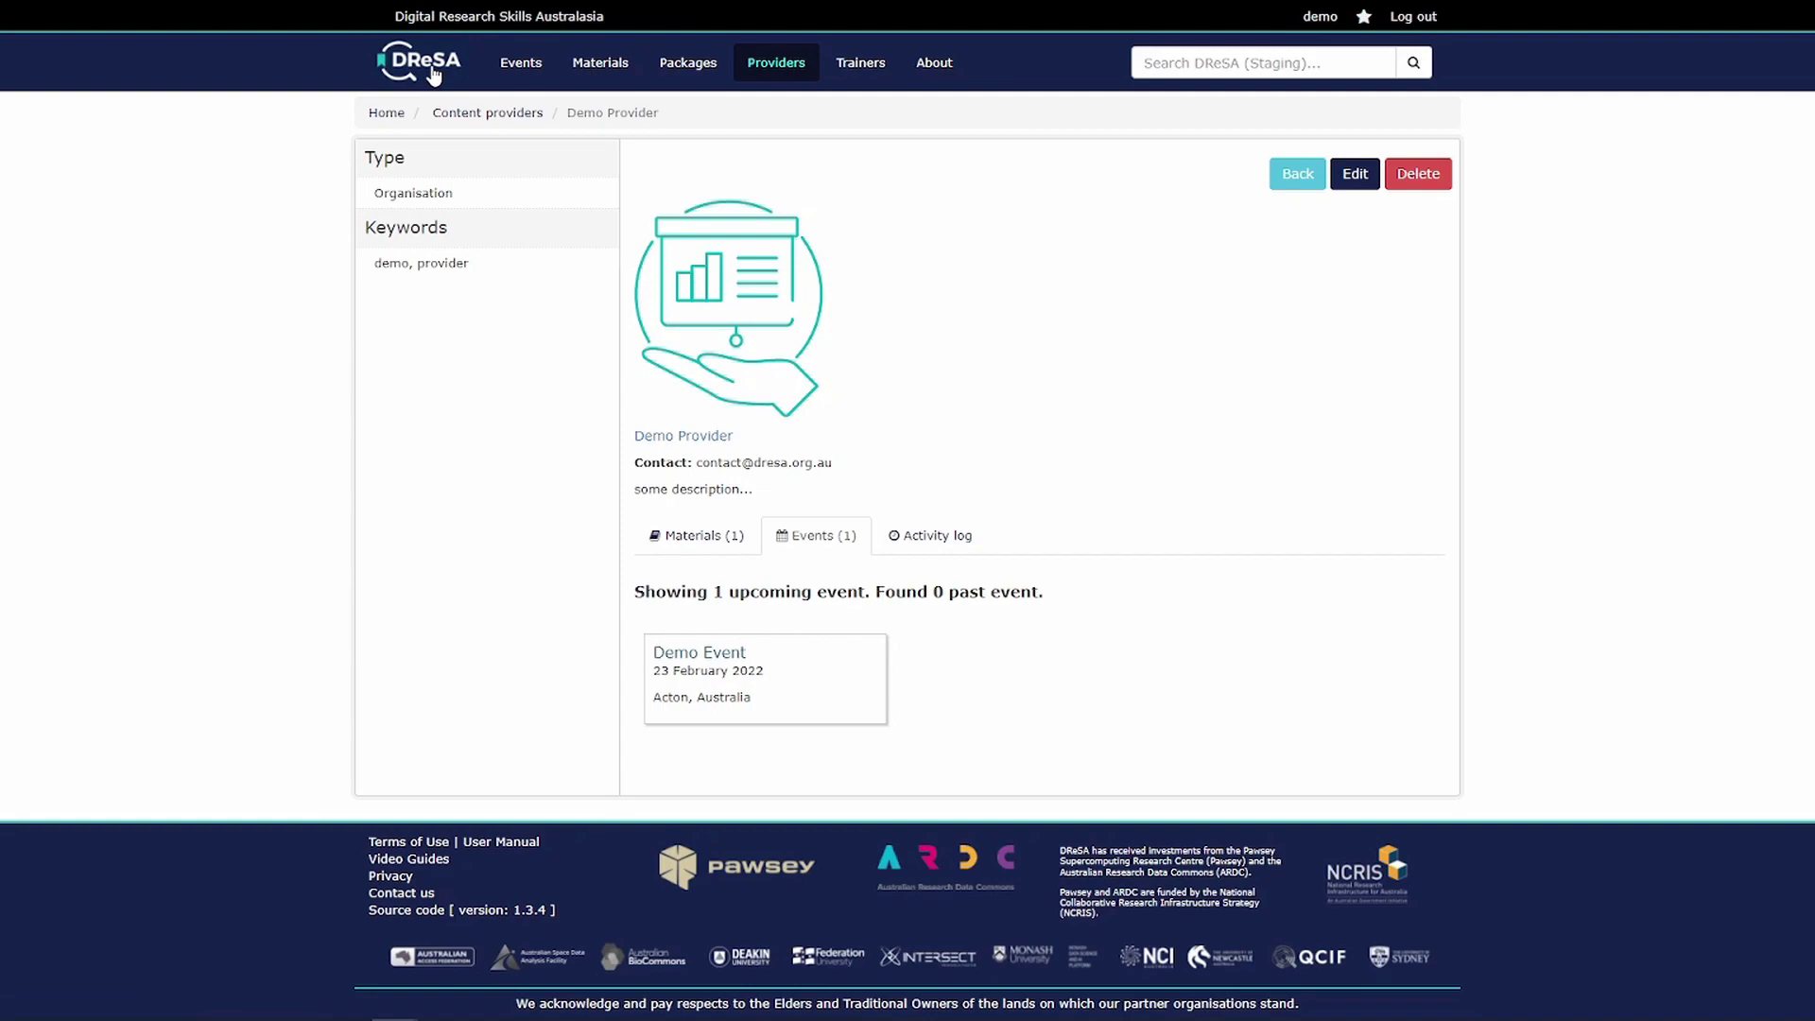